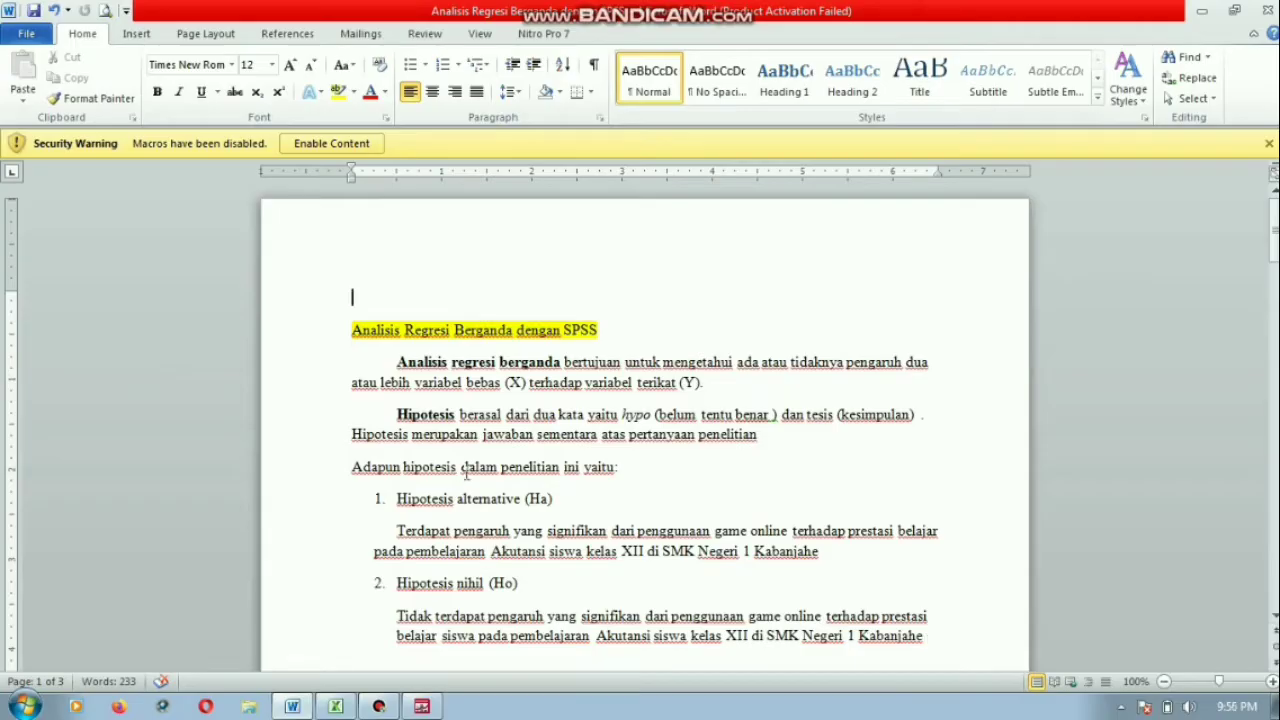
Switch to the Excel workbook and examine the X and Y columns and their first data rows
mouse_move(335, 706)
left_click(316, 685)
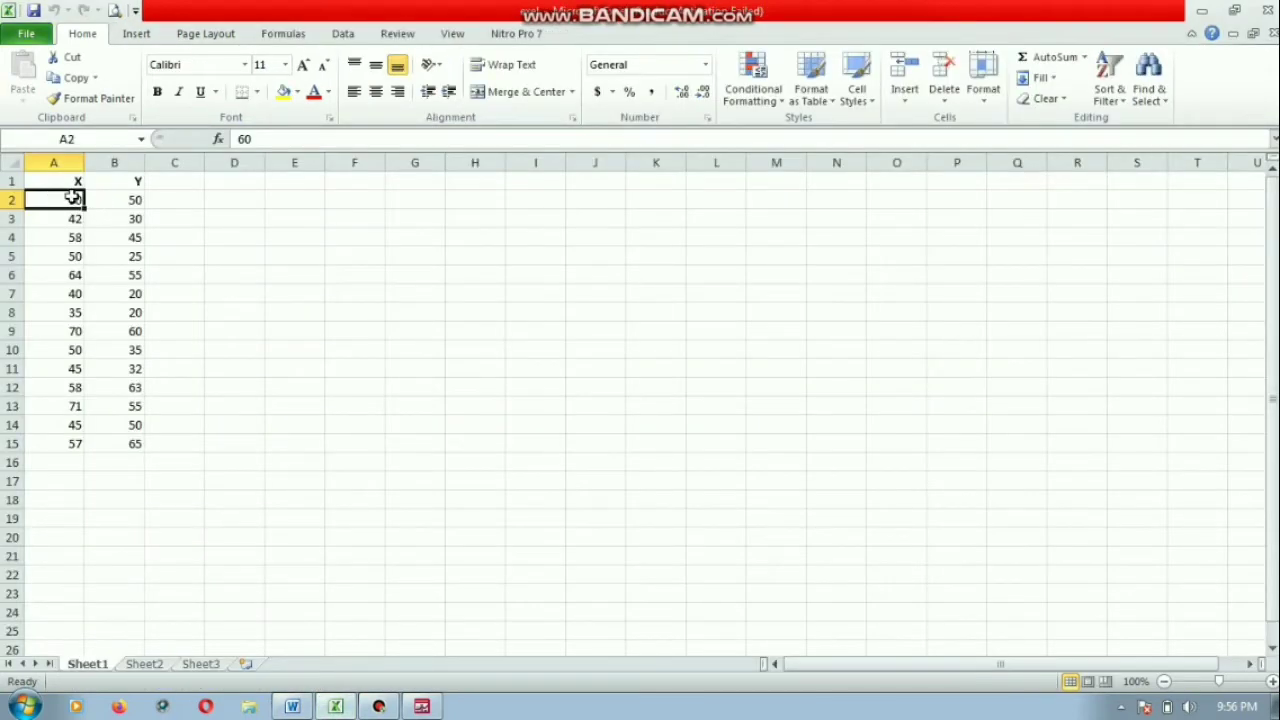
left_click(114, 181)
left_click(68, 184)
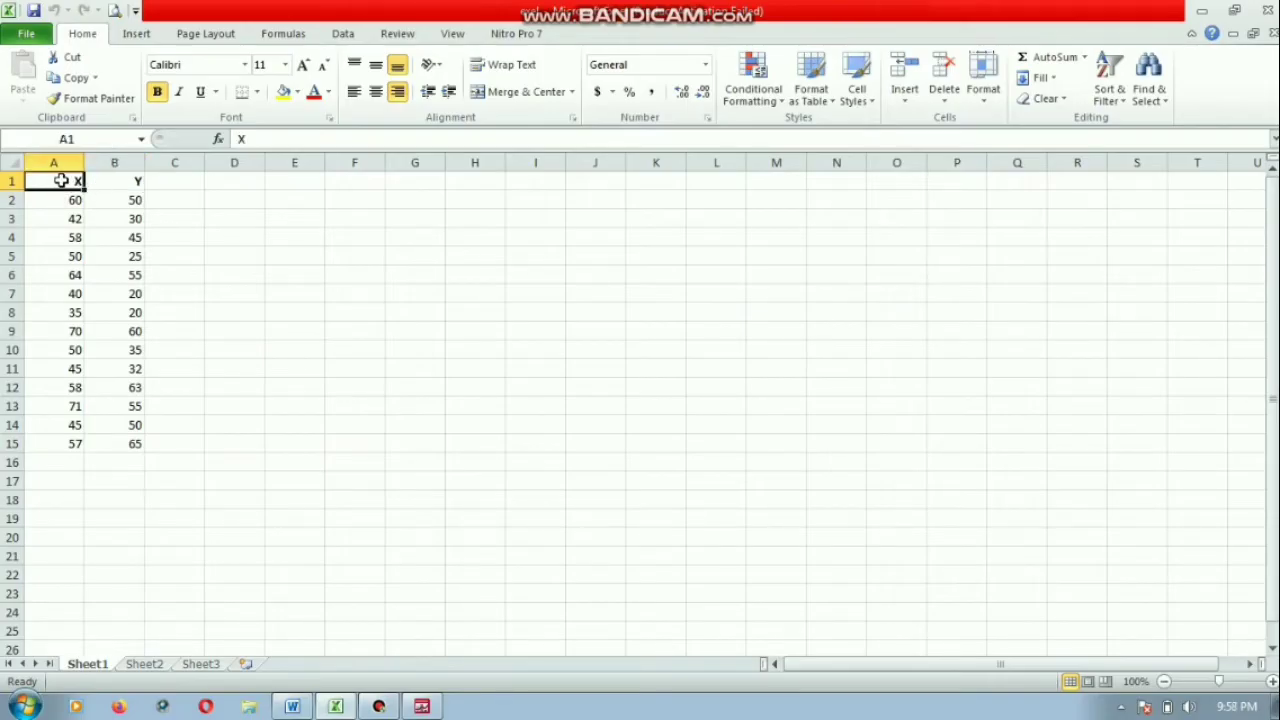
left_click(118, 181)
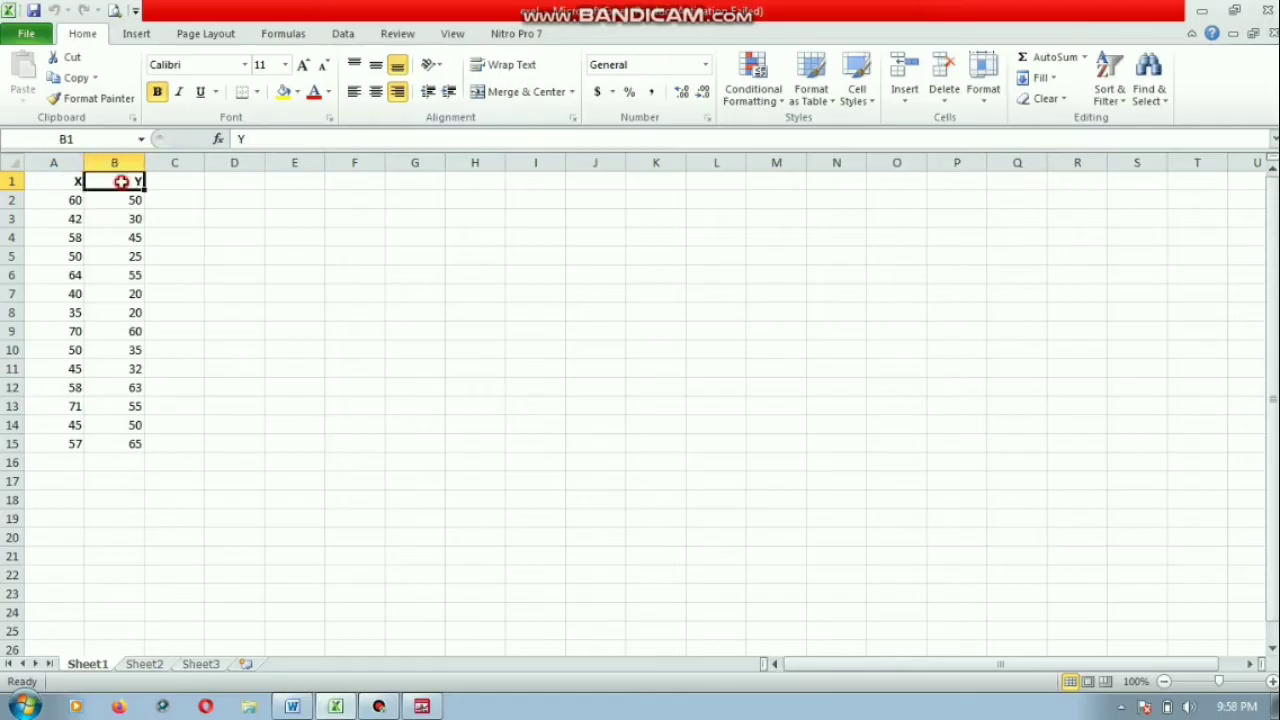
left_click(127, 203)
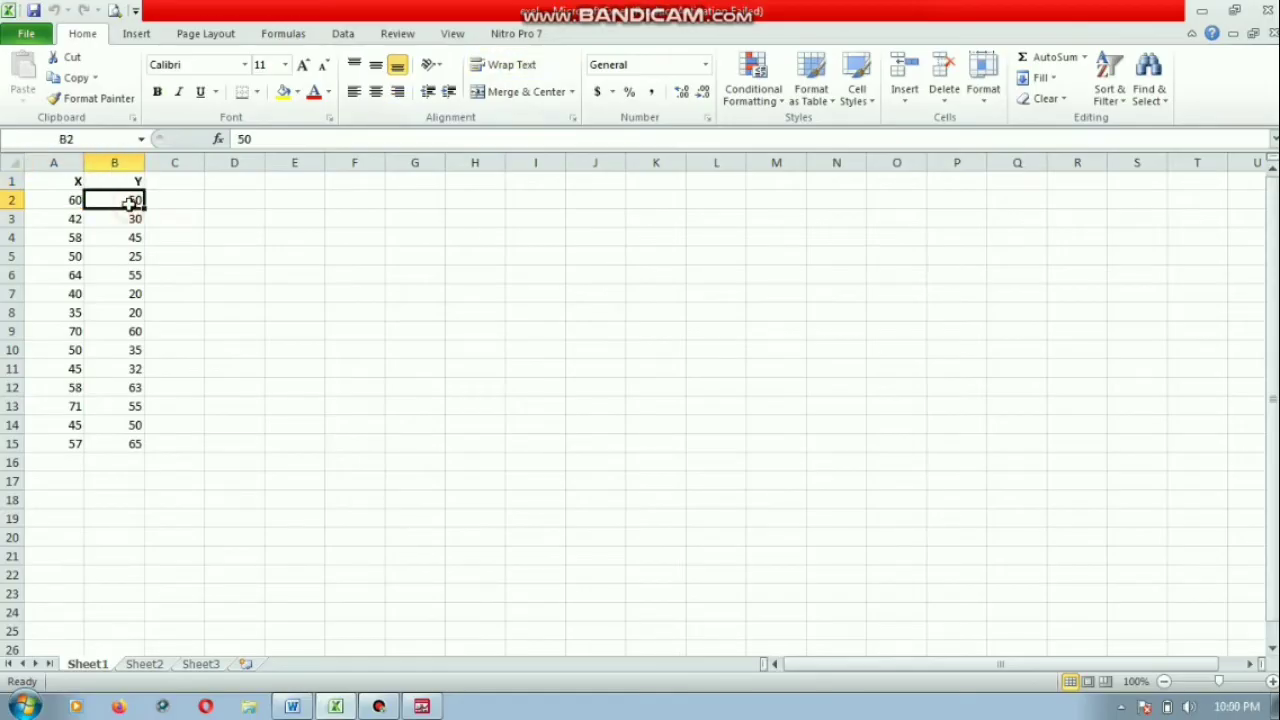
left_click(69, 205)
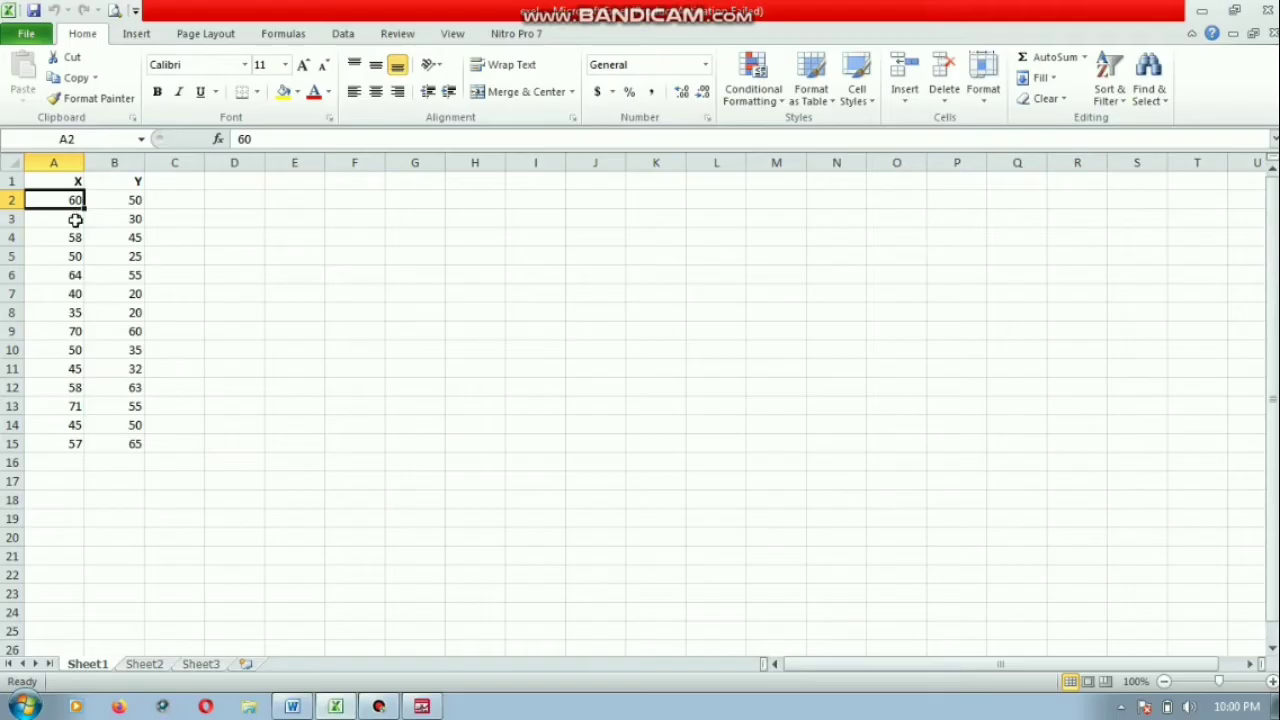
left_click(75, 220)
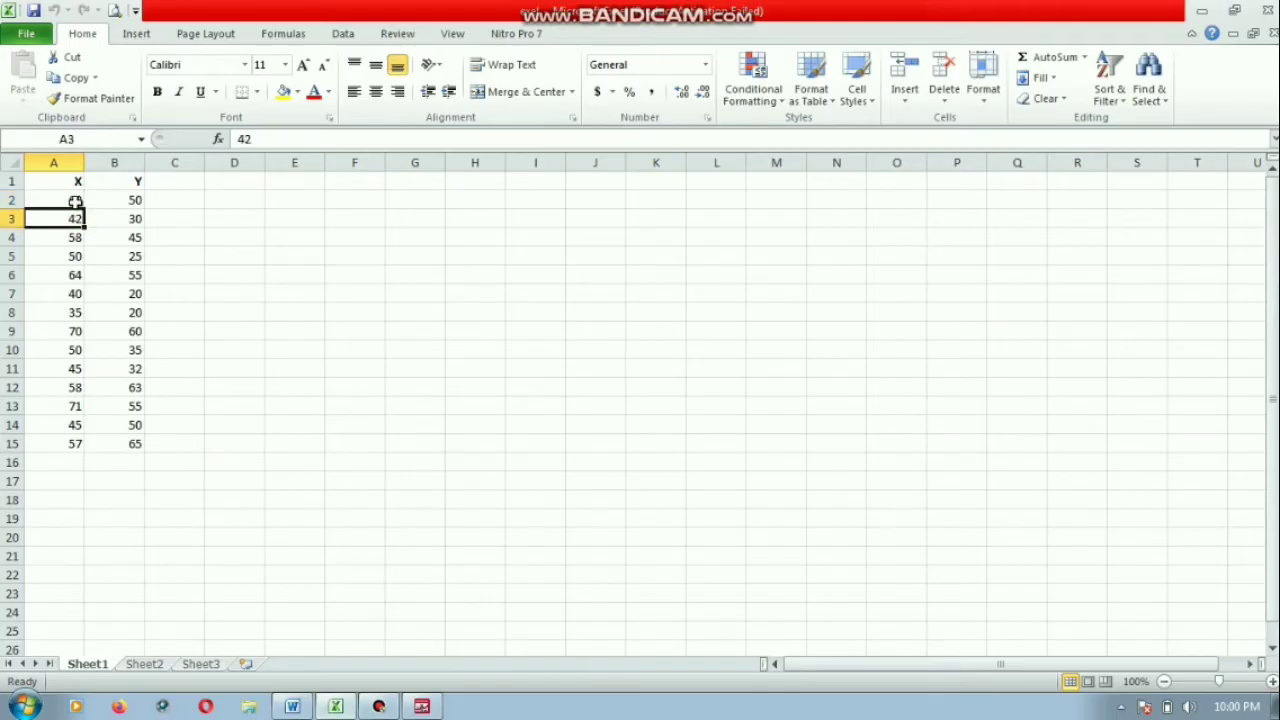
left_click(76, 202)
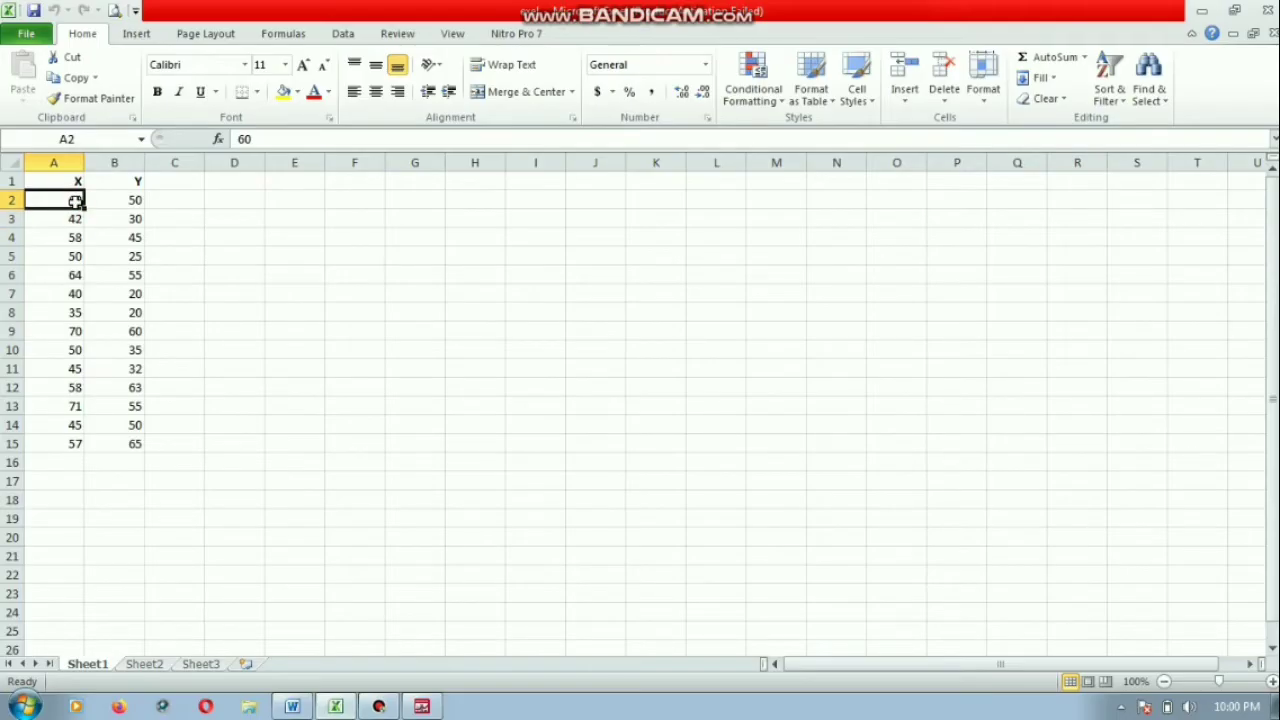
left_click(80, 233)
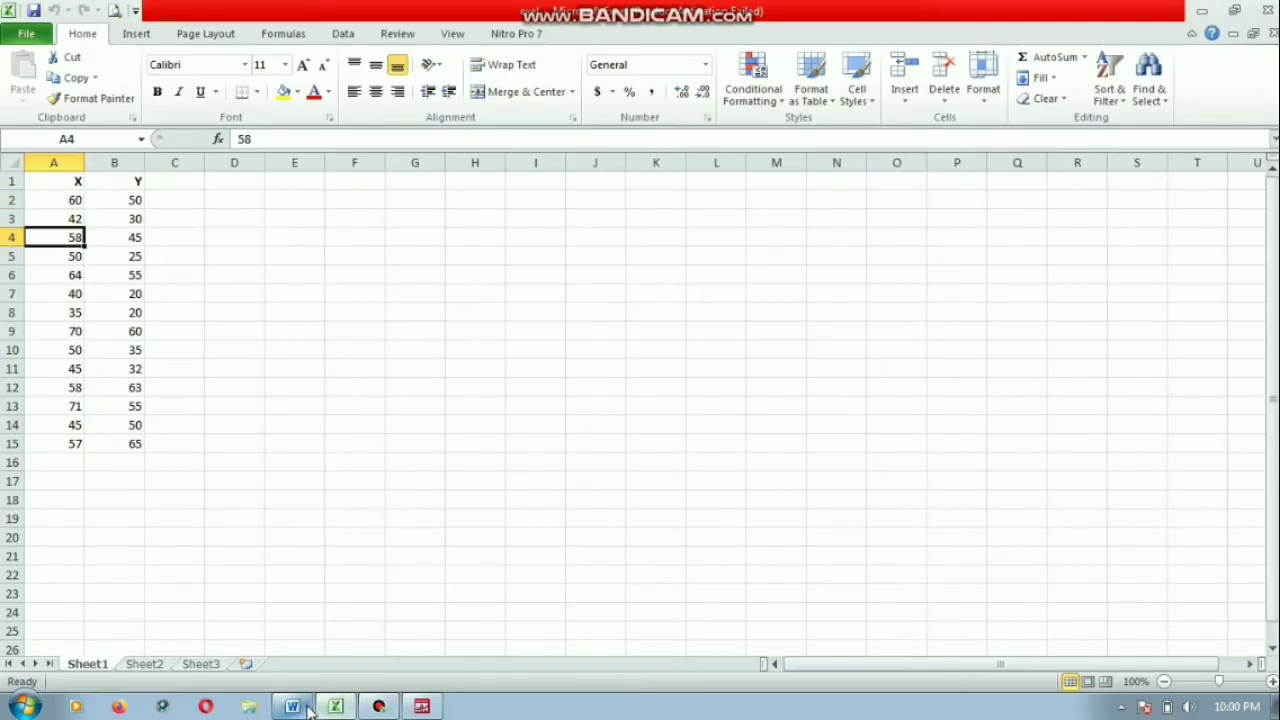
Switch to the Word document and correct "SMA" to "SMK" in the thesis title on page 3
mouse_move(308, 692)
left_click(311, 668)
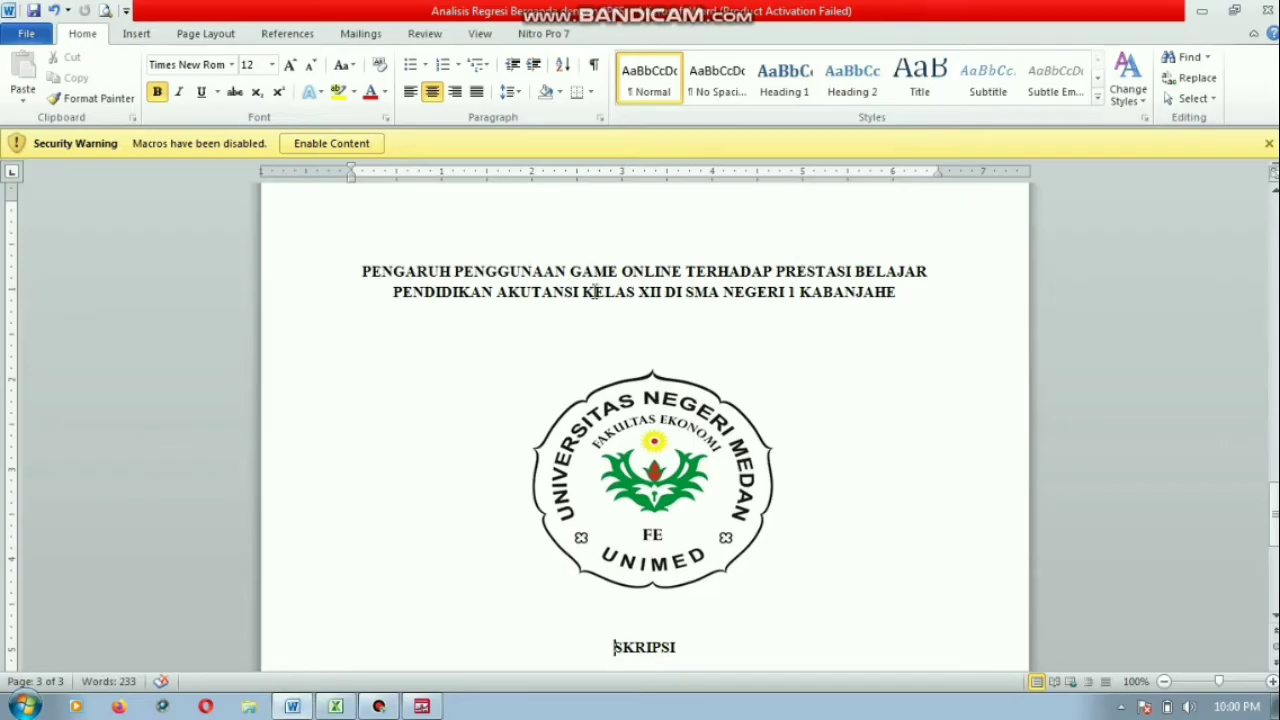
scroll(594, 291, "down", 1)
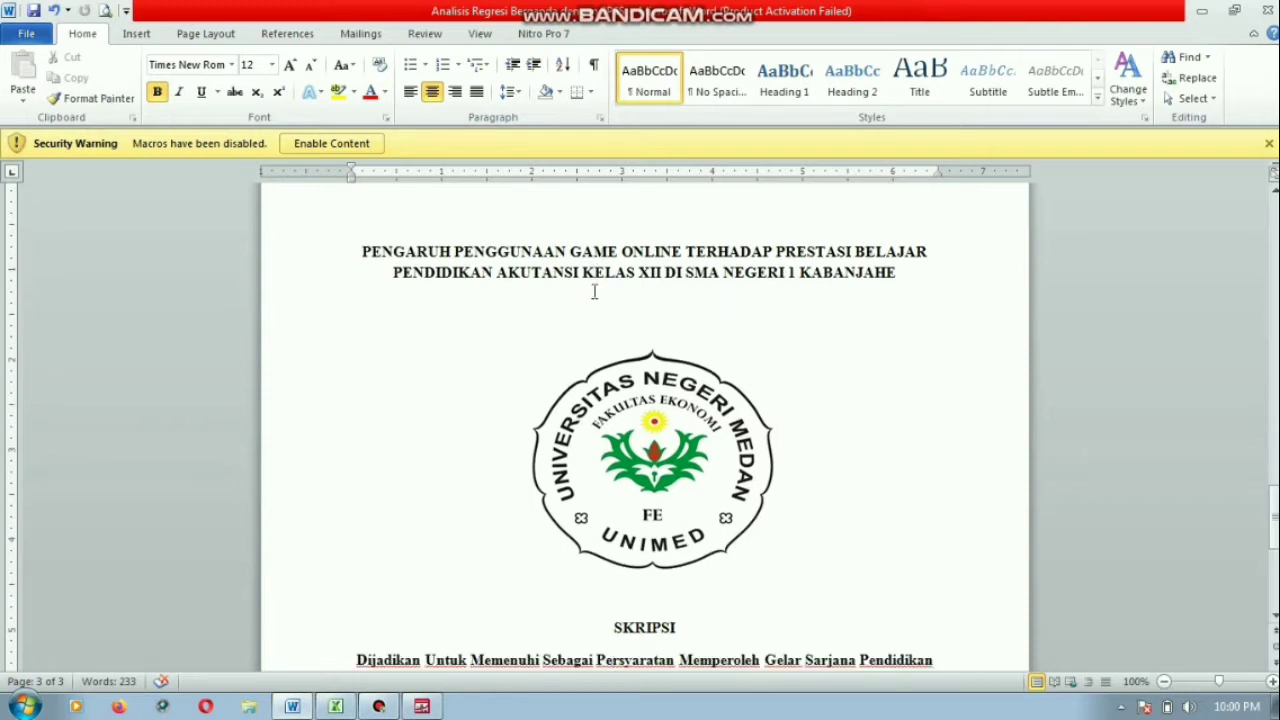
left_click(719, 272)
key("BackSpace")
type("k")
key("BackSpace")
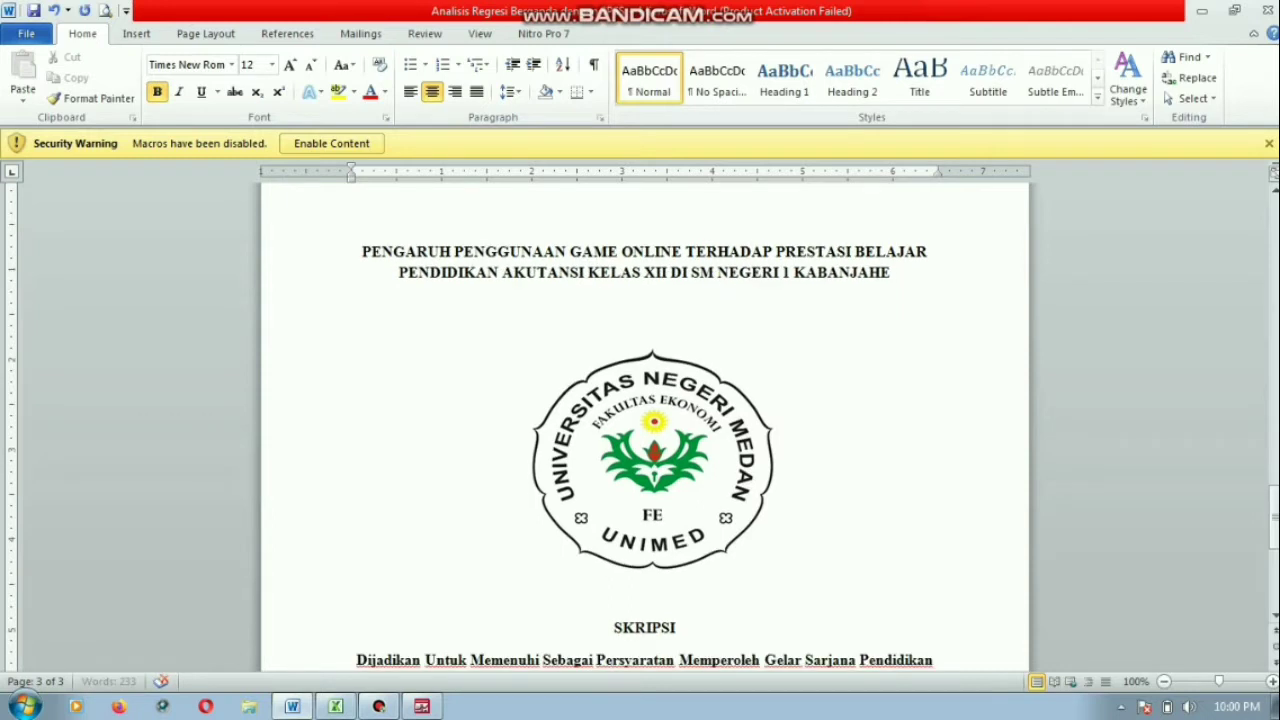
type("K")
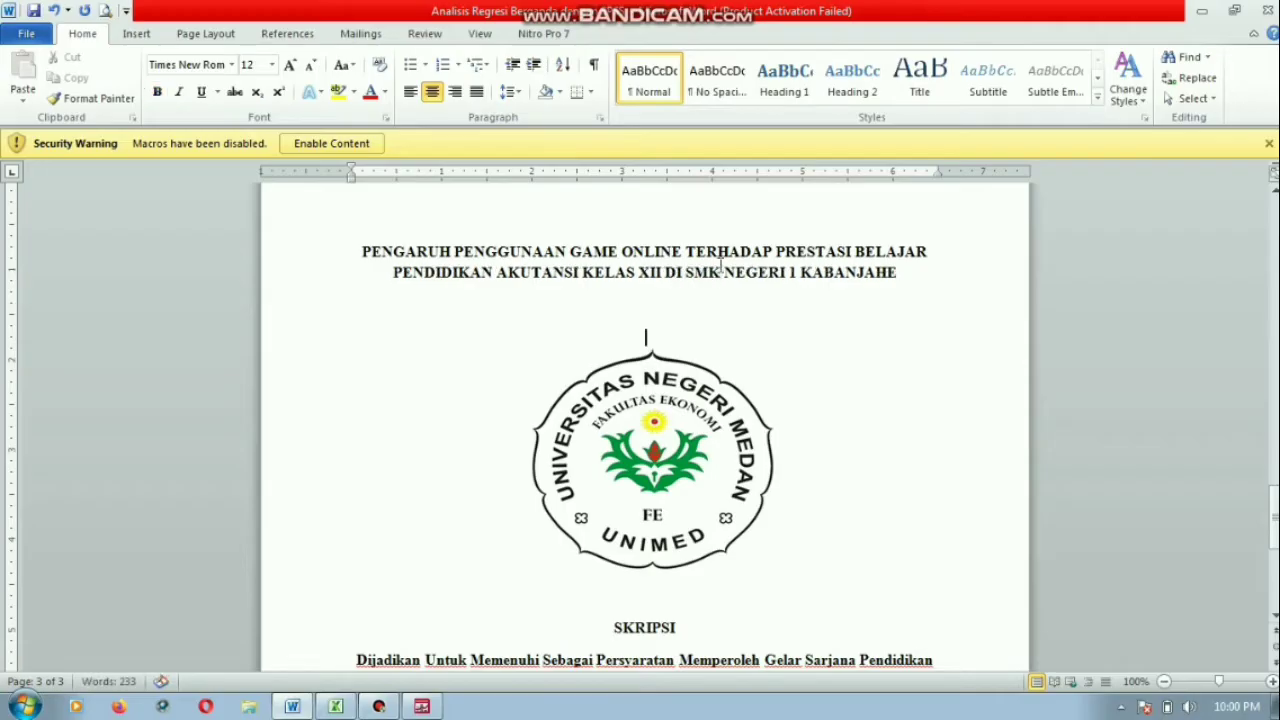
Switch to the Excel workbook and copy the X and Y data in A2:B15 without the headers
mouse_move(300, 708)
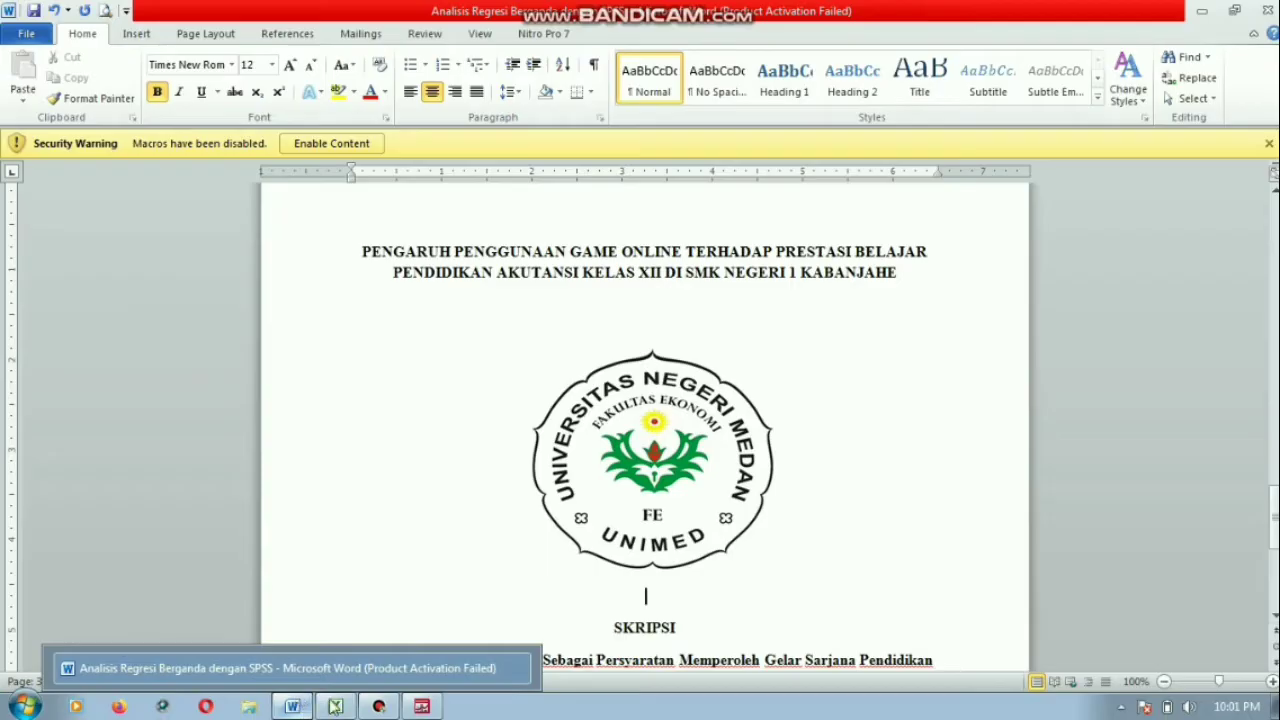
left_click(334, 676)
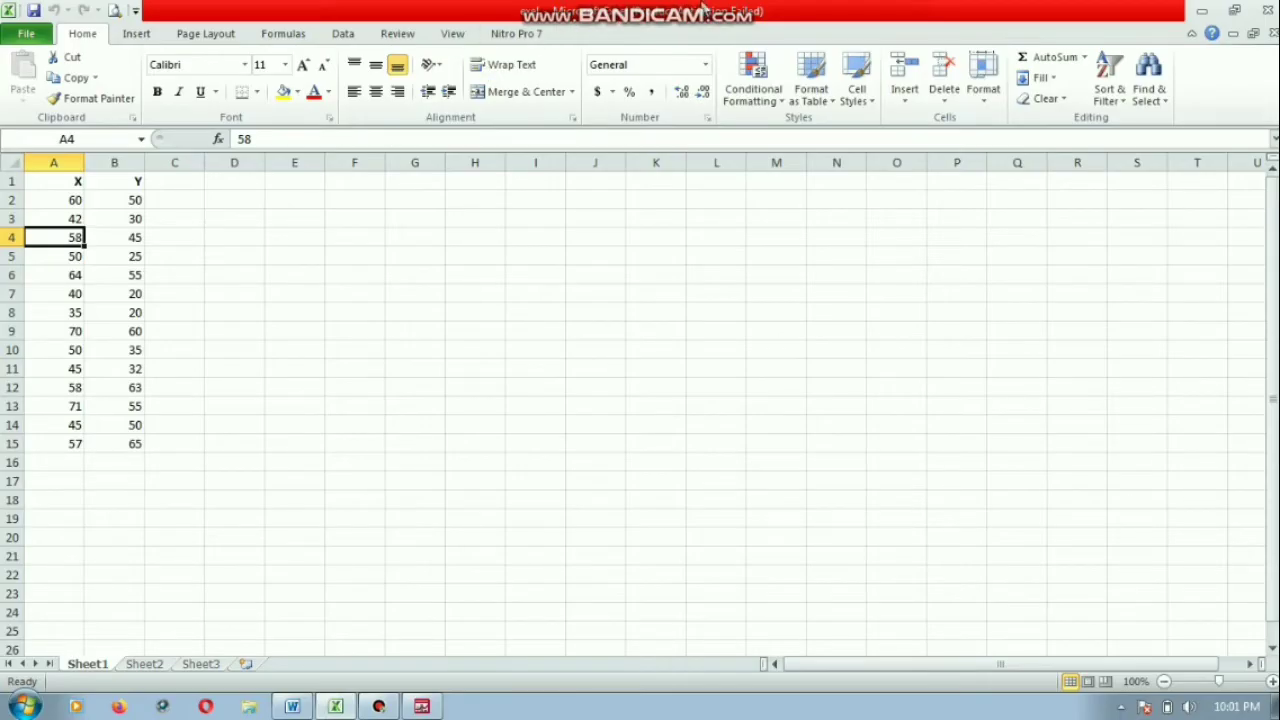
left_click(61, 197)
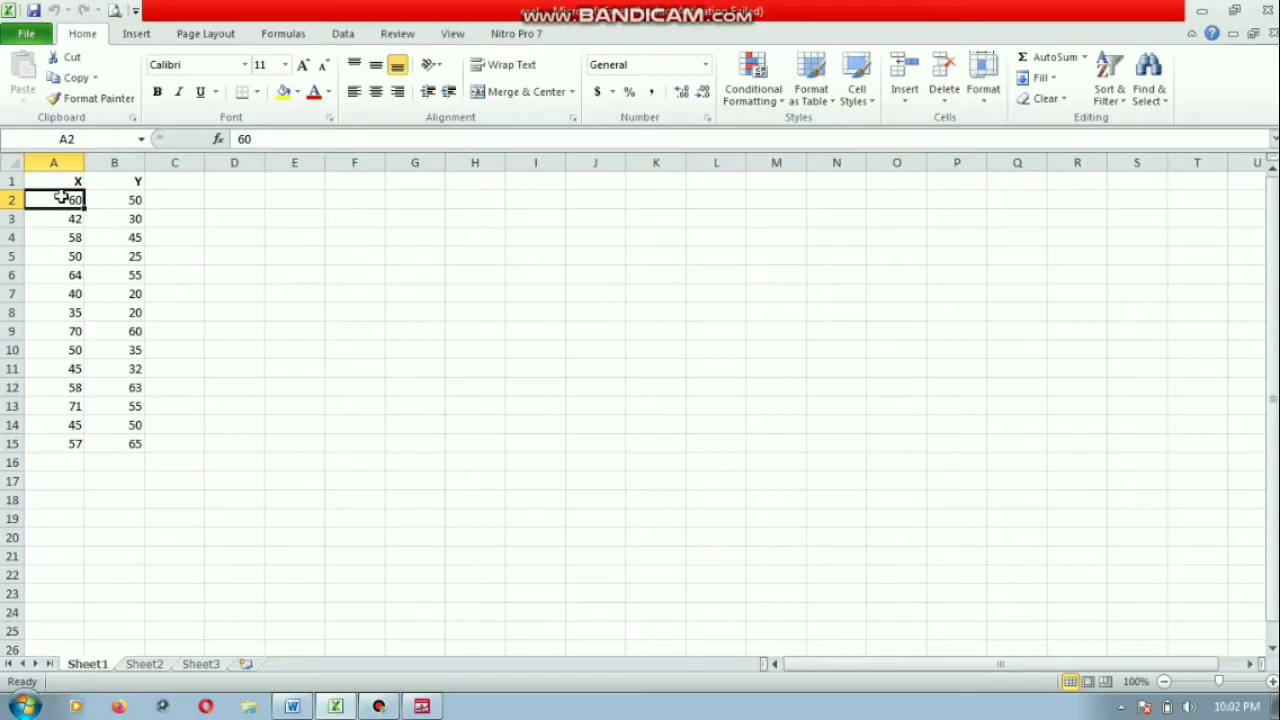
key("ctrl+shift+End")
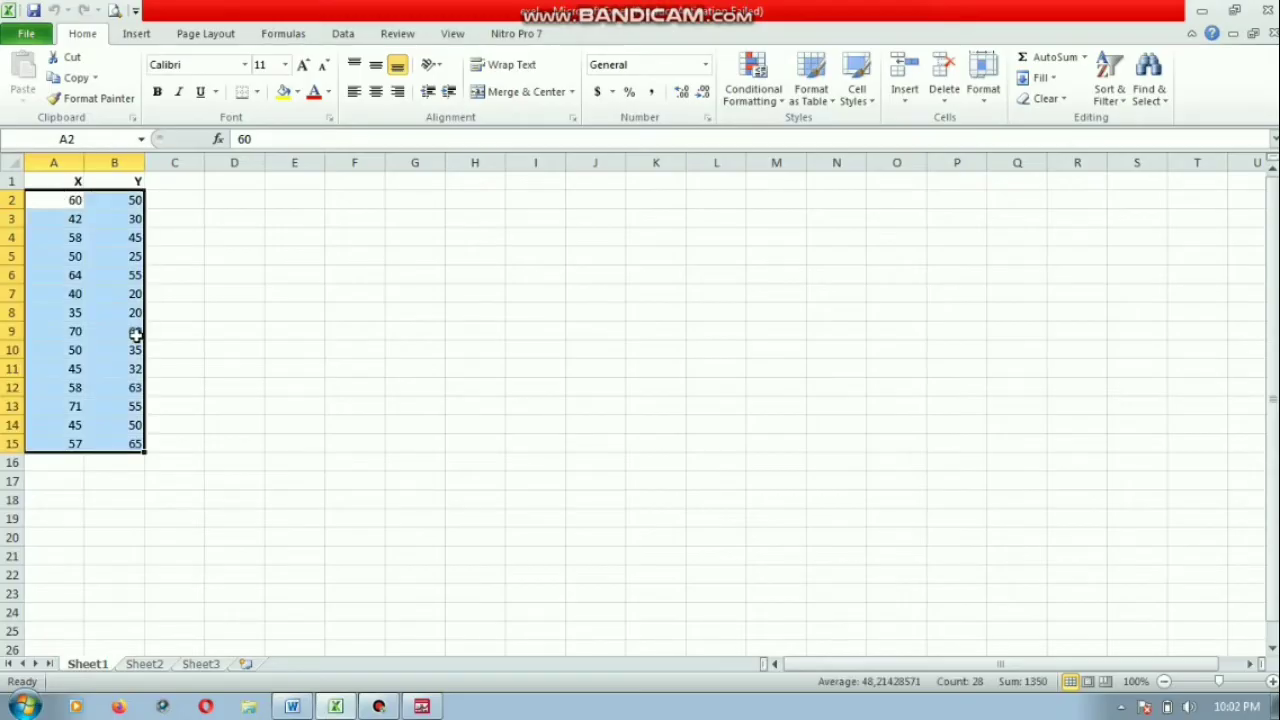
right_click(136, 335)
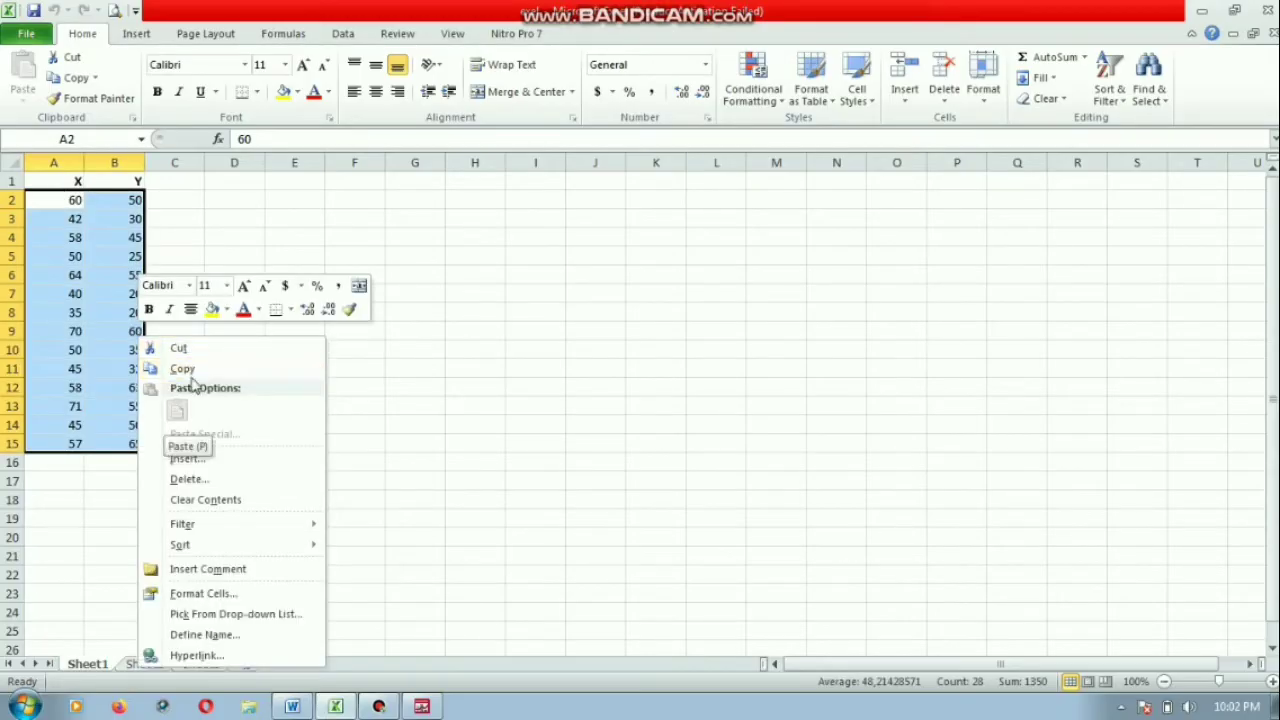
left_click(186, 369)
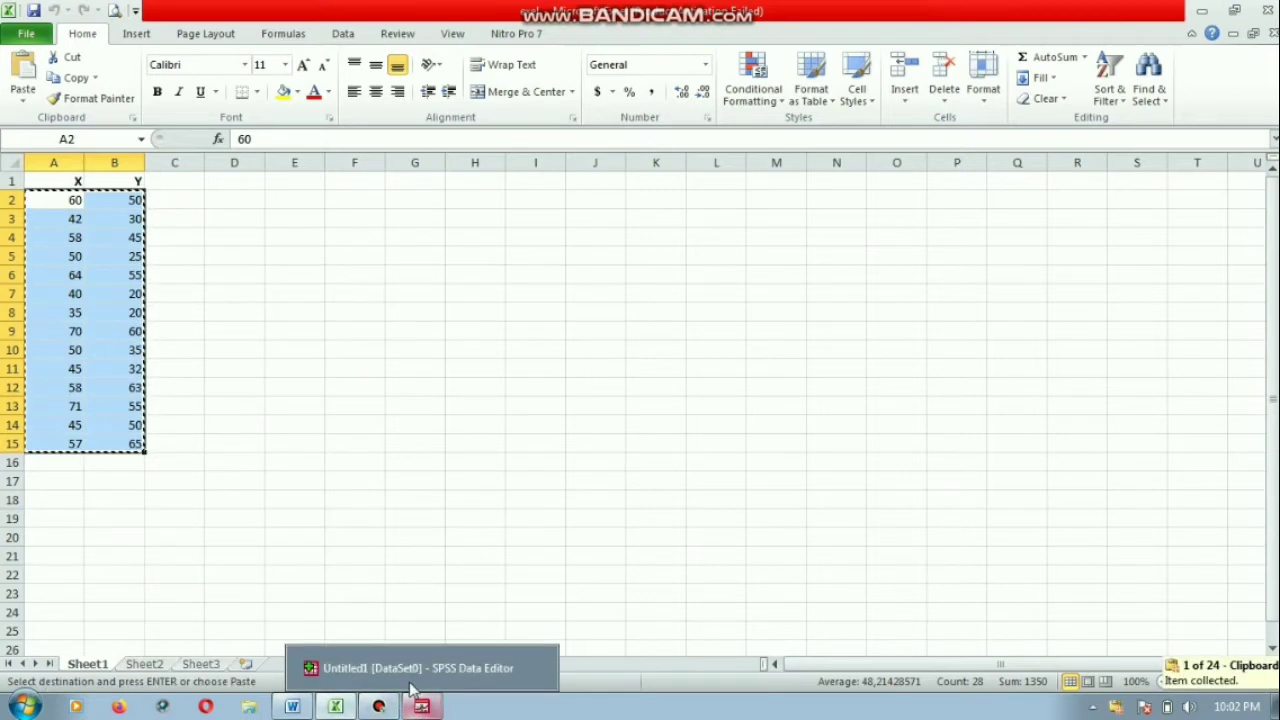
Switch to the SPSS Data Editor and paste the copied data starting at the first cell of row 1
left_click(414, 690)
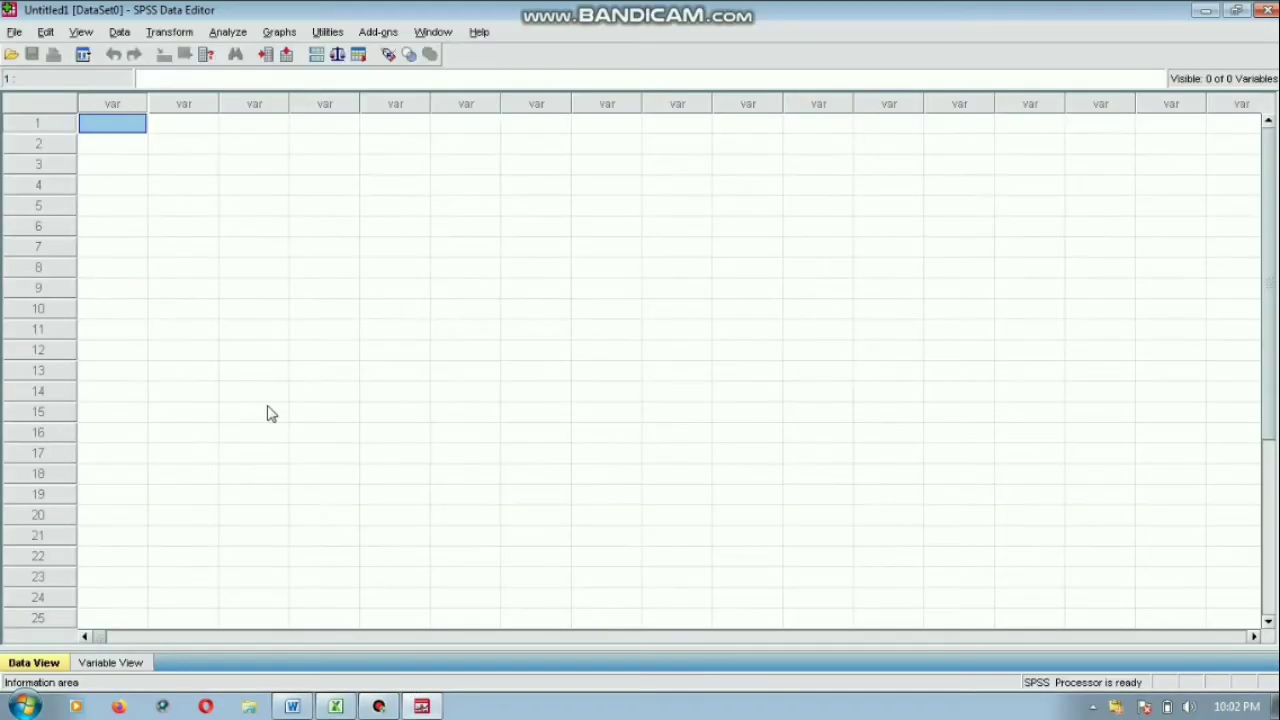
right_click(116, 133)
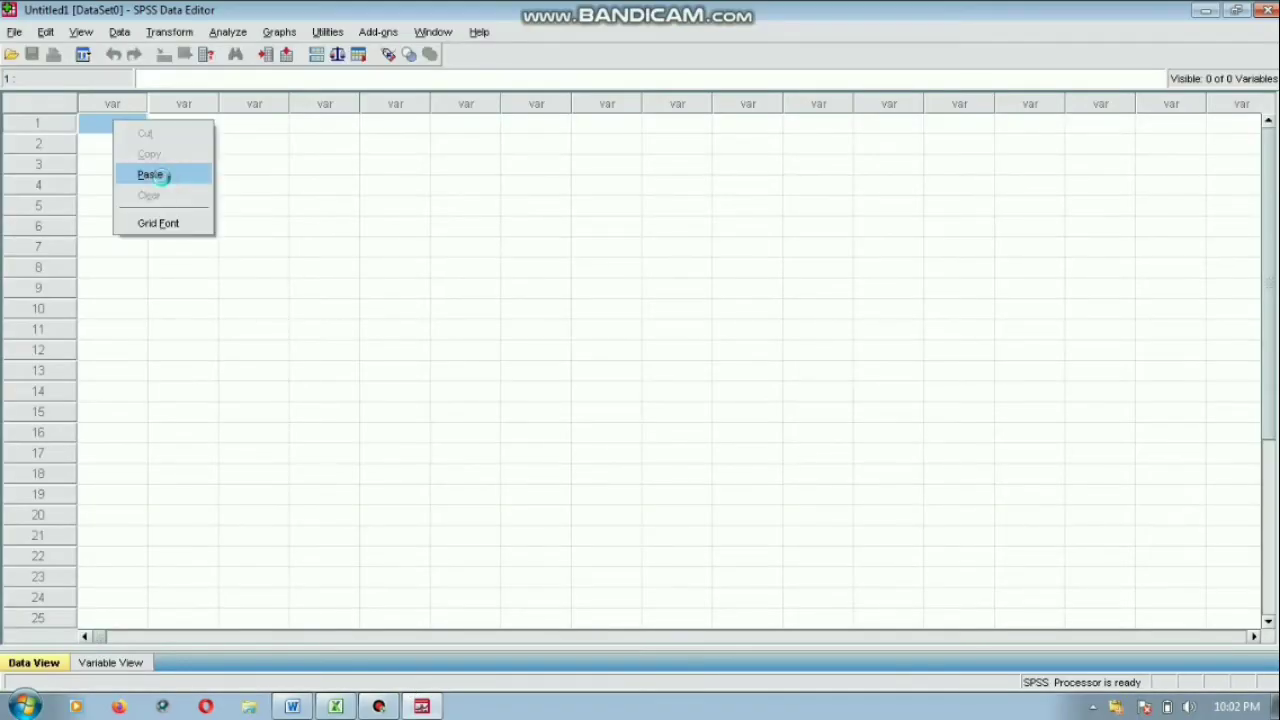
left_click(150, 175)
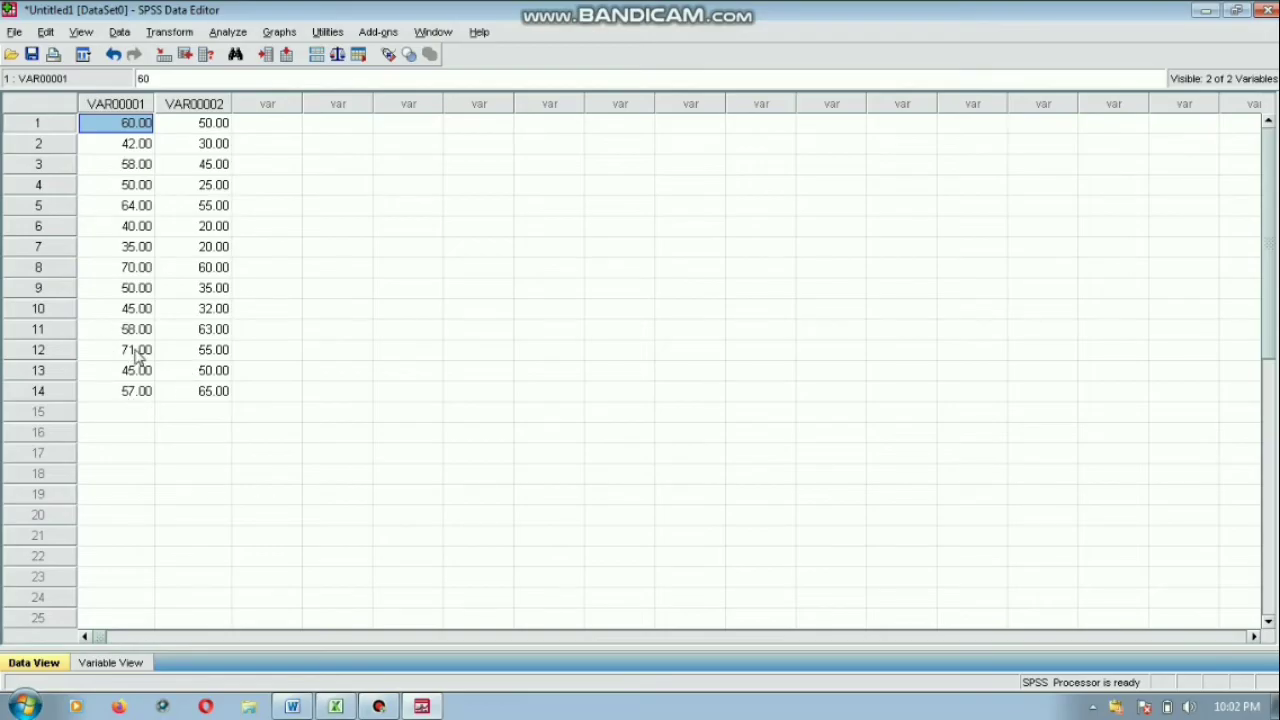
Name the first variable X and the second variable Y in the variable definitions
left_click(100, 665)
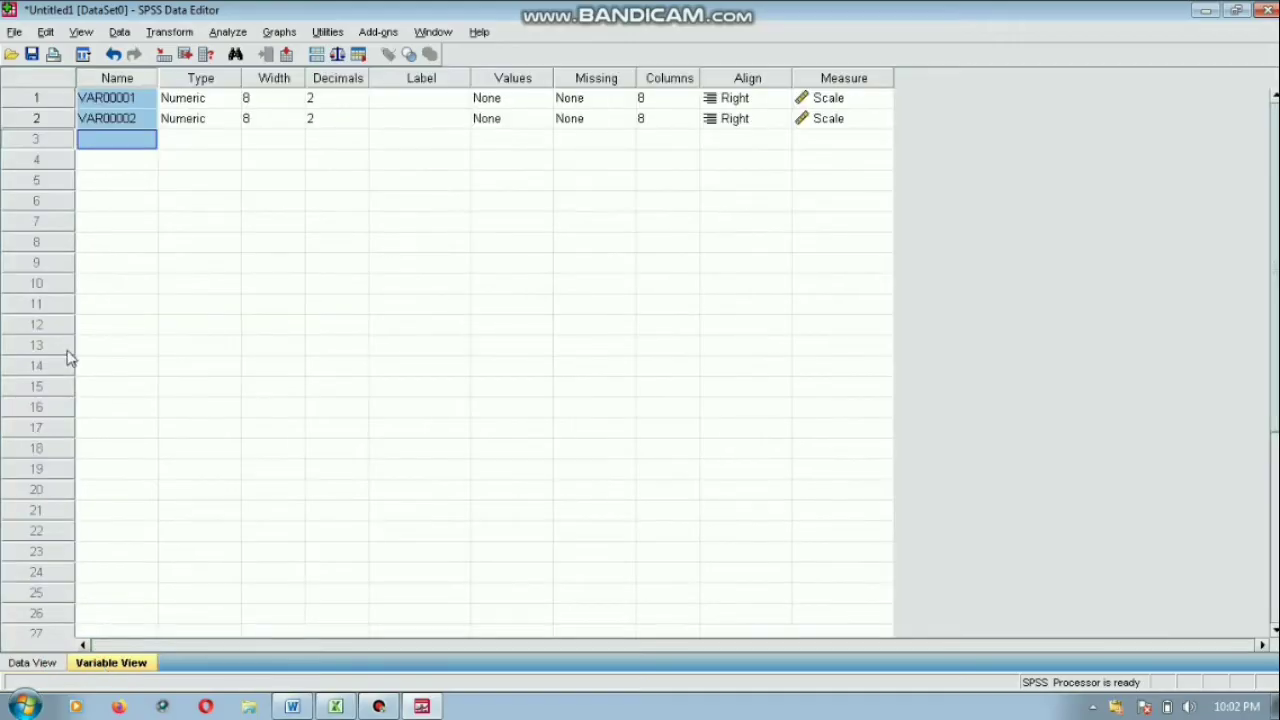
left_click(127, 101)
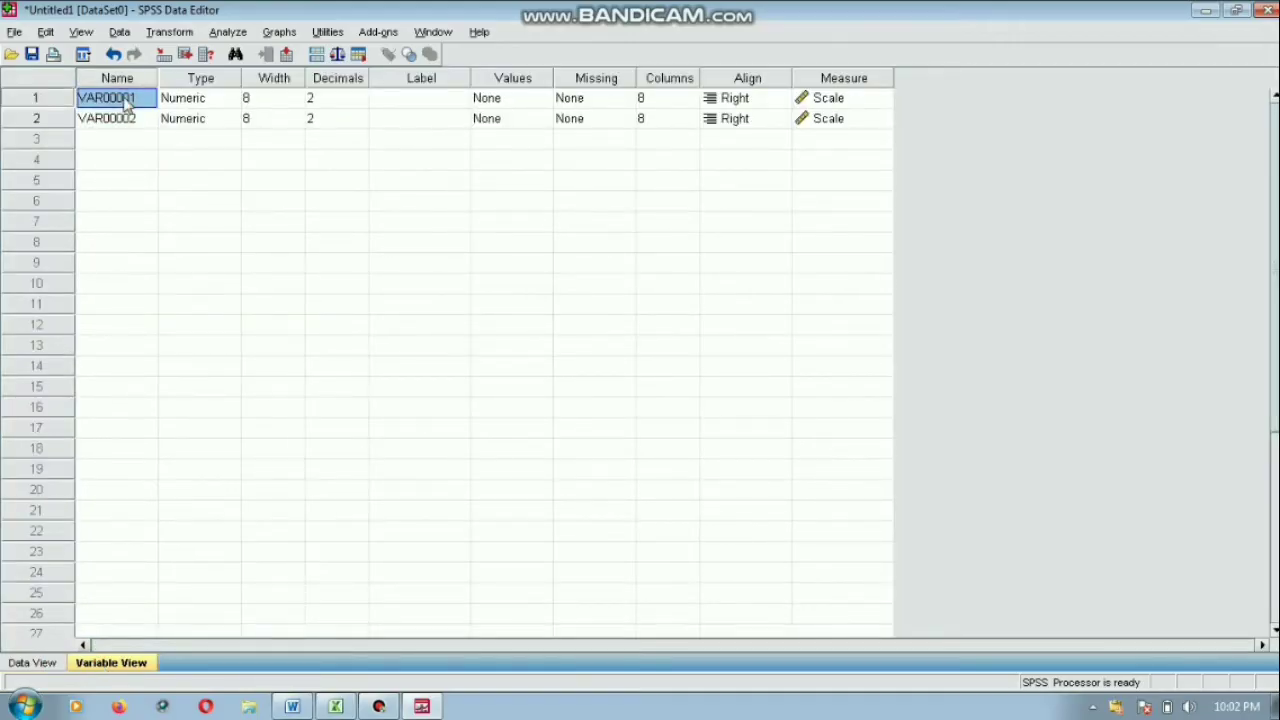
left_click(125, 100)
type("x")
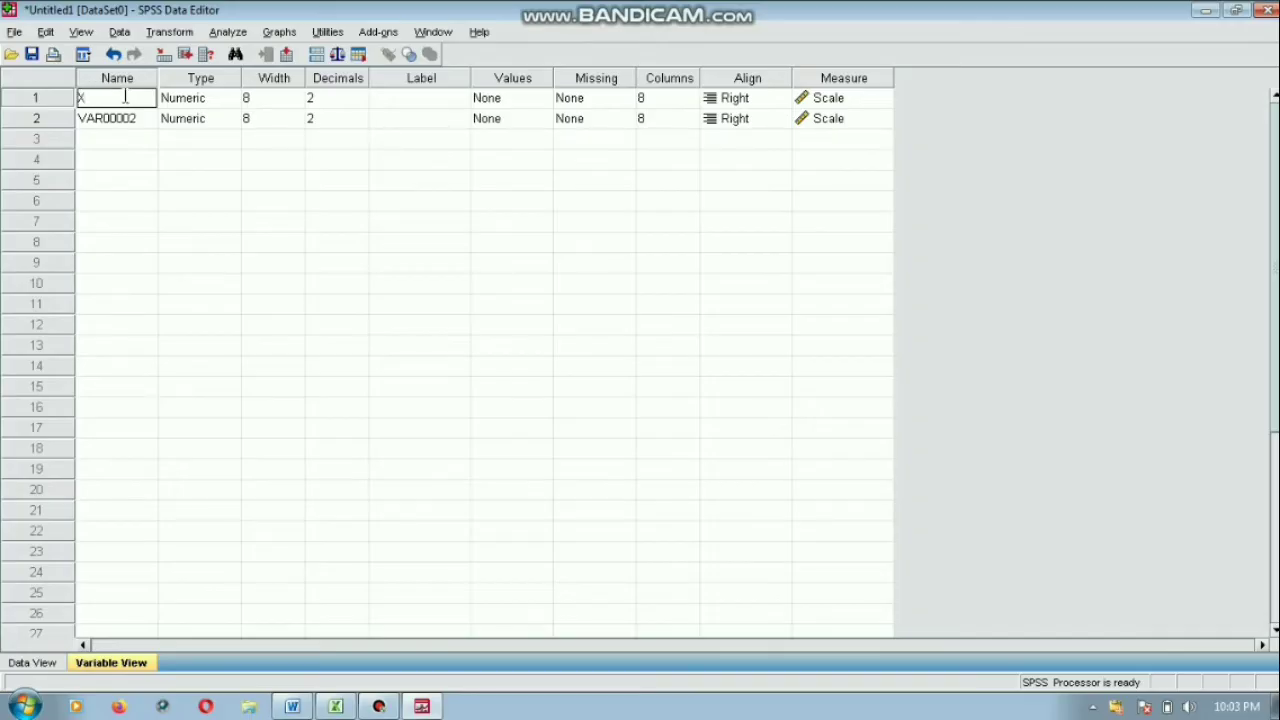
left_click(126, 120)
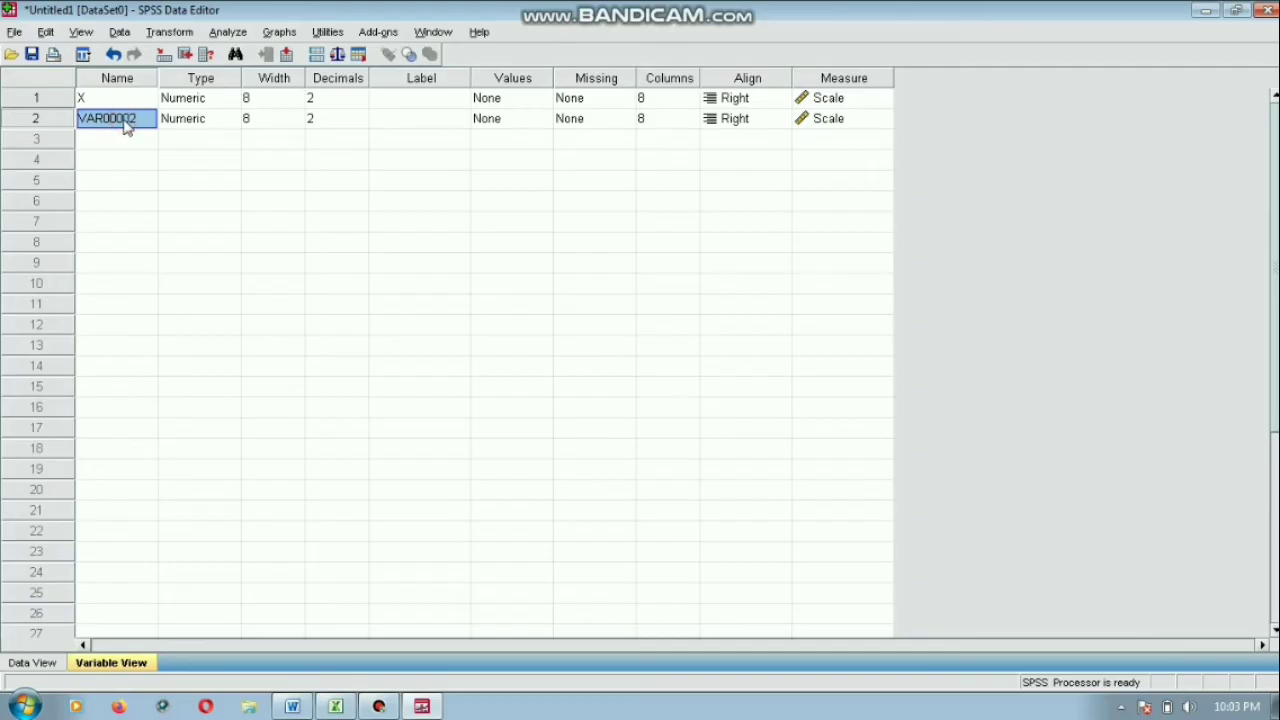
type("Y")
Label variable X "Pengaruh Game Online" and variable Y "Pengaruh Prestasi Belajar"
left_click(408, 98)
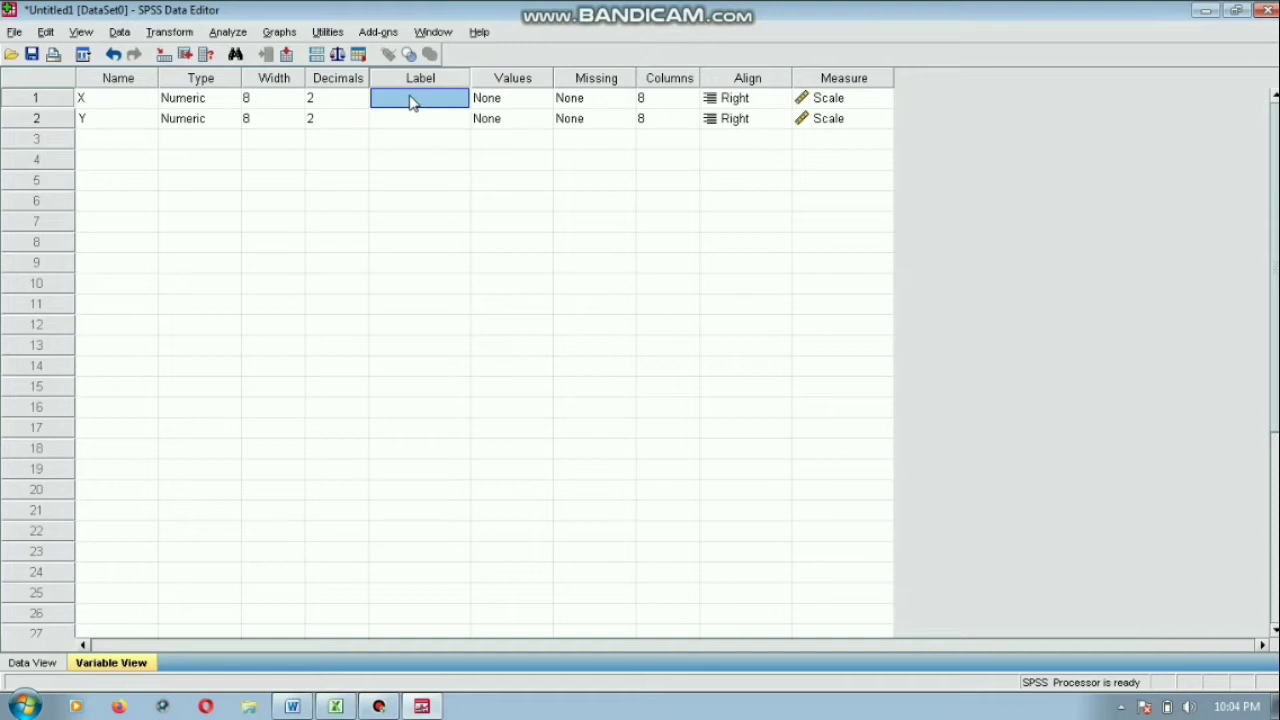
type("Peng")
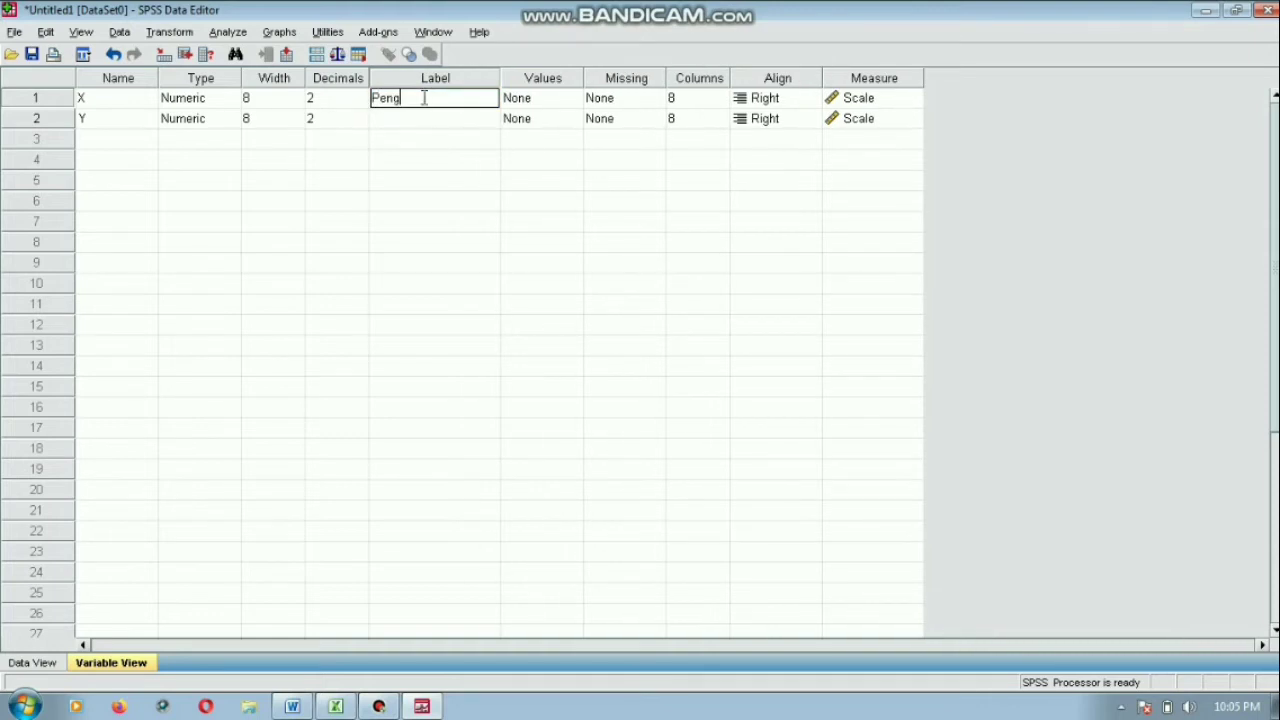
type("aruh Game Online")
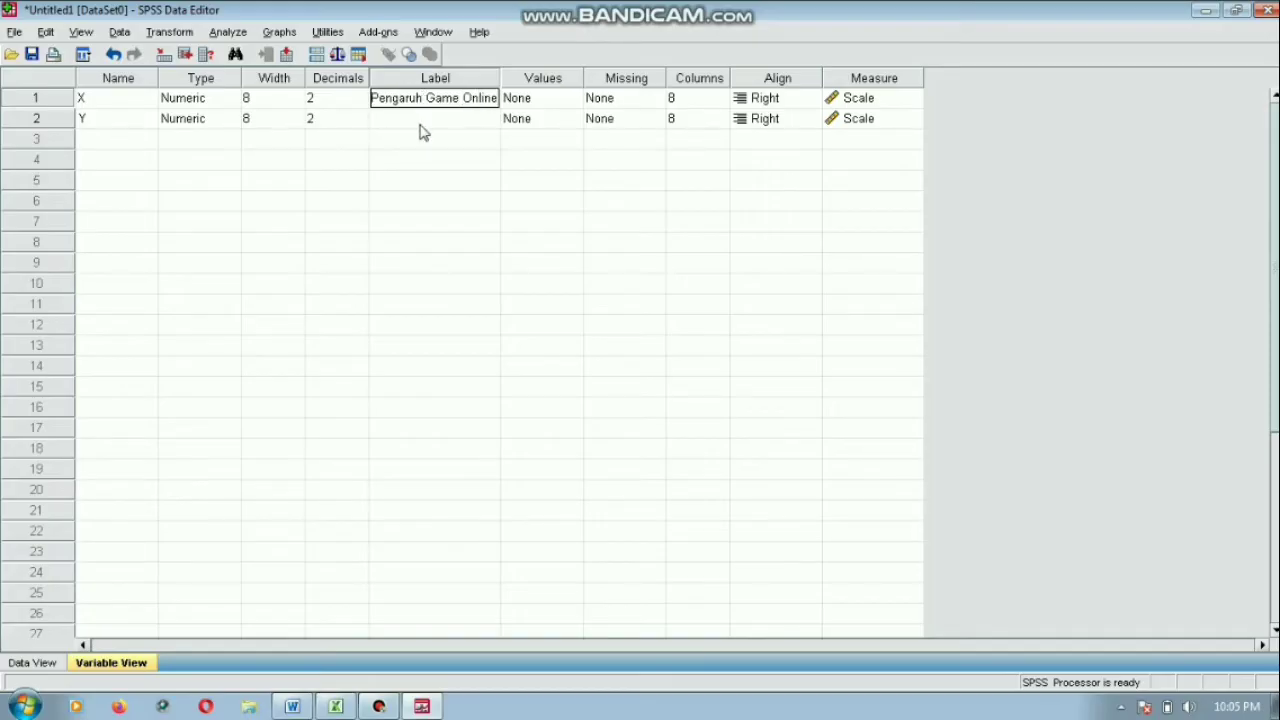
left_click(418, 122)
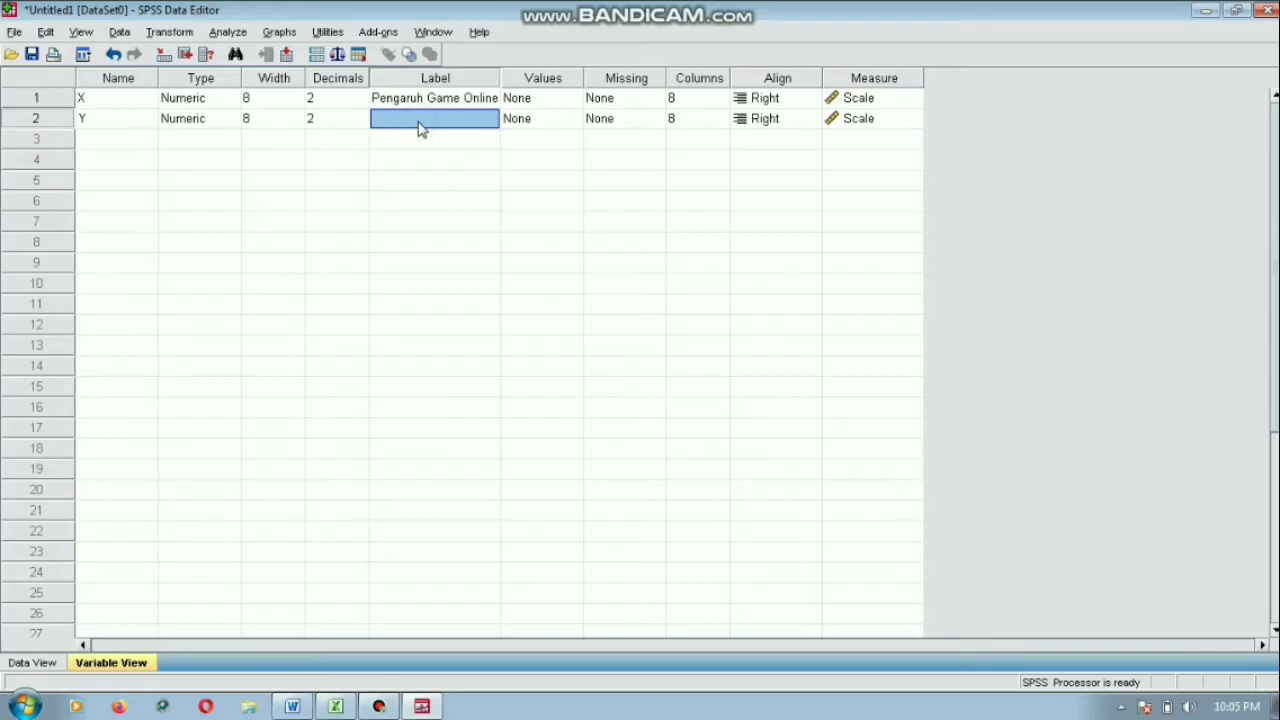
left_click(418, 122)
type("P")
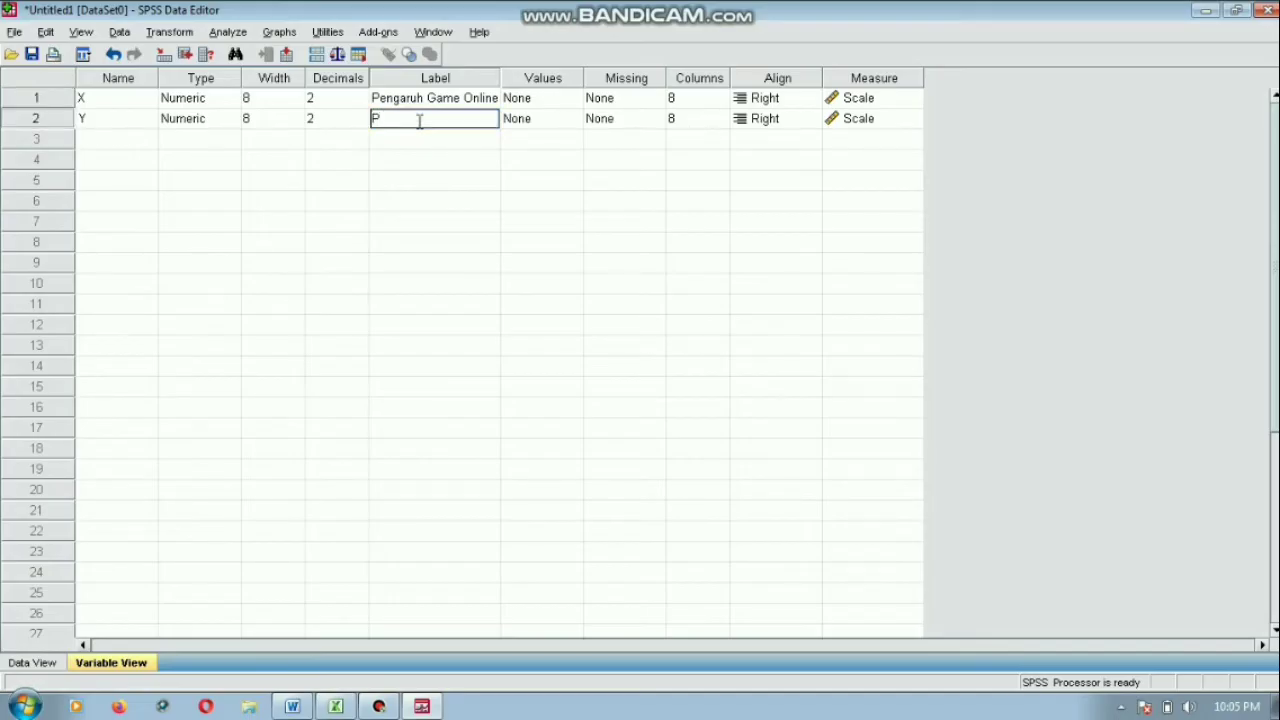
type("engaruh Prestasi Belajar")
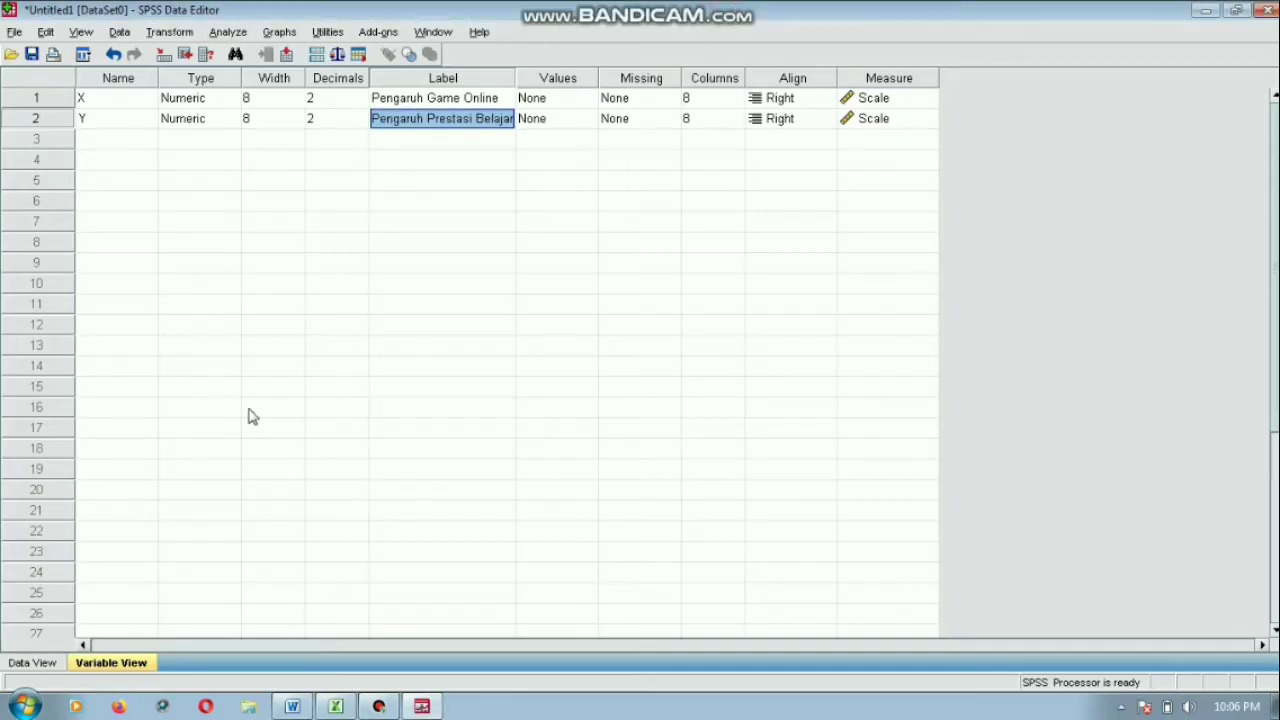
Run a linear regression with Pengaruh Prestasi Belajar [Y] as the dependent variable and Pengaruh Game Online [X] as the independent variable
left_click(23, 665)
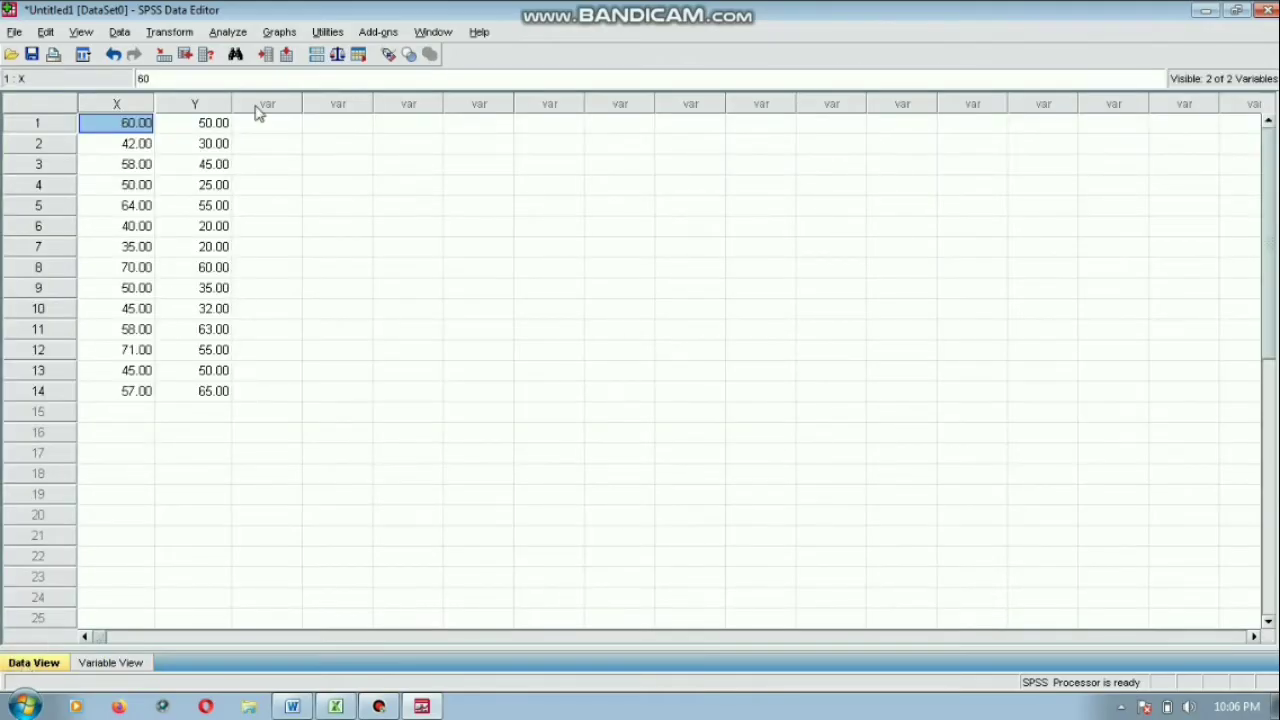
left_click(236, 33)
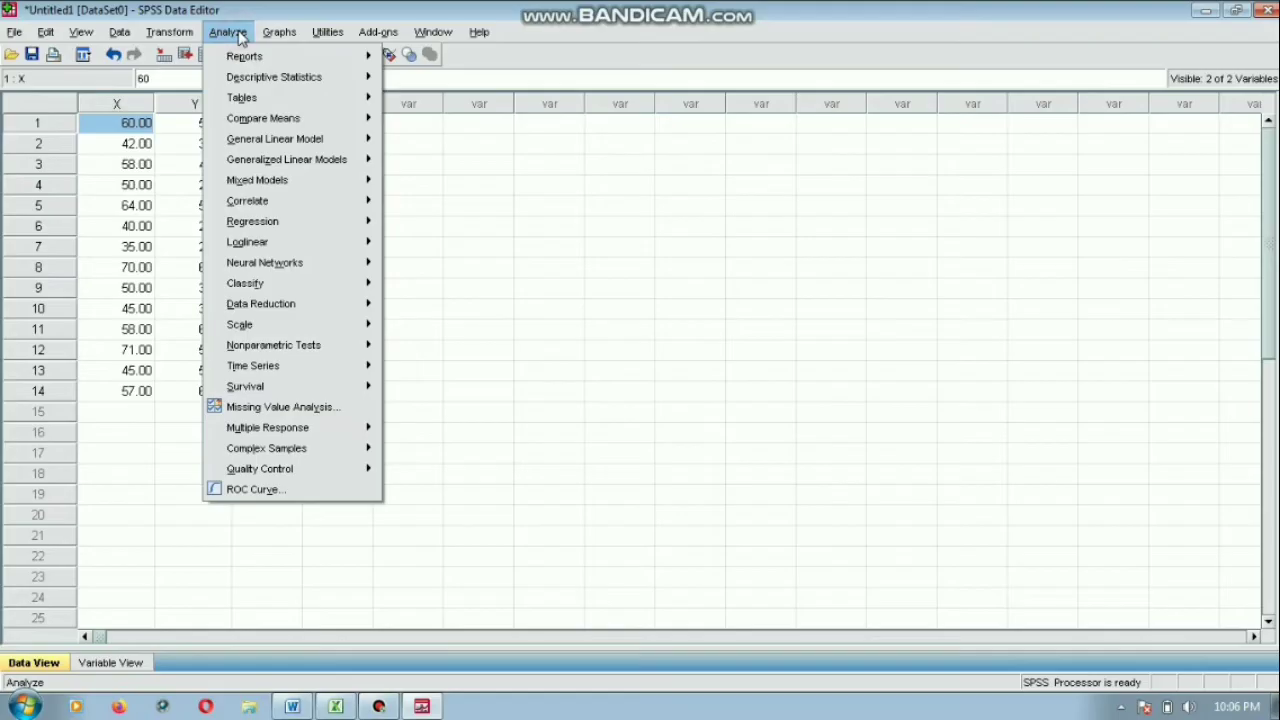
mouse_move(280, 233)
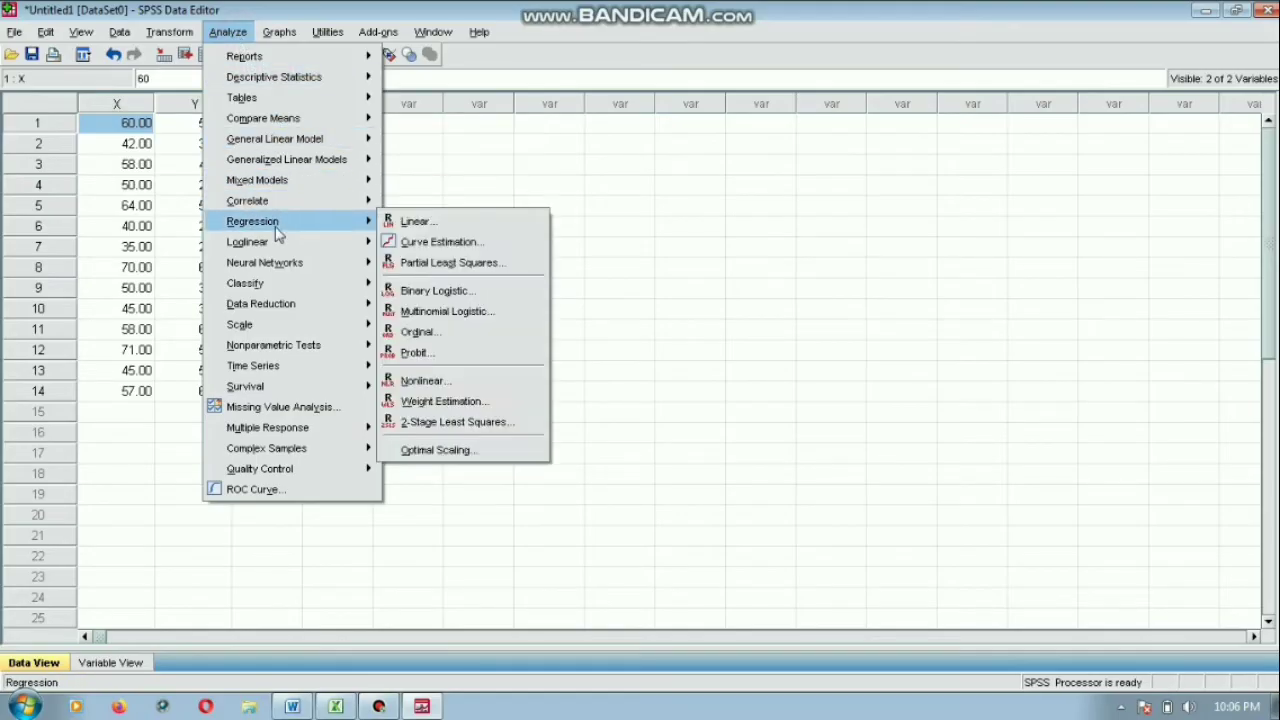
mouse_move(336, 242)
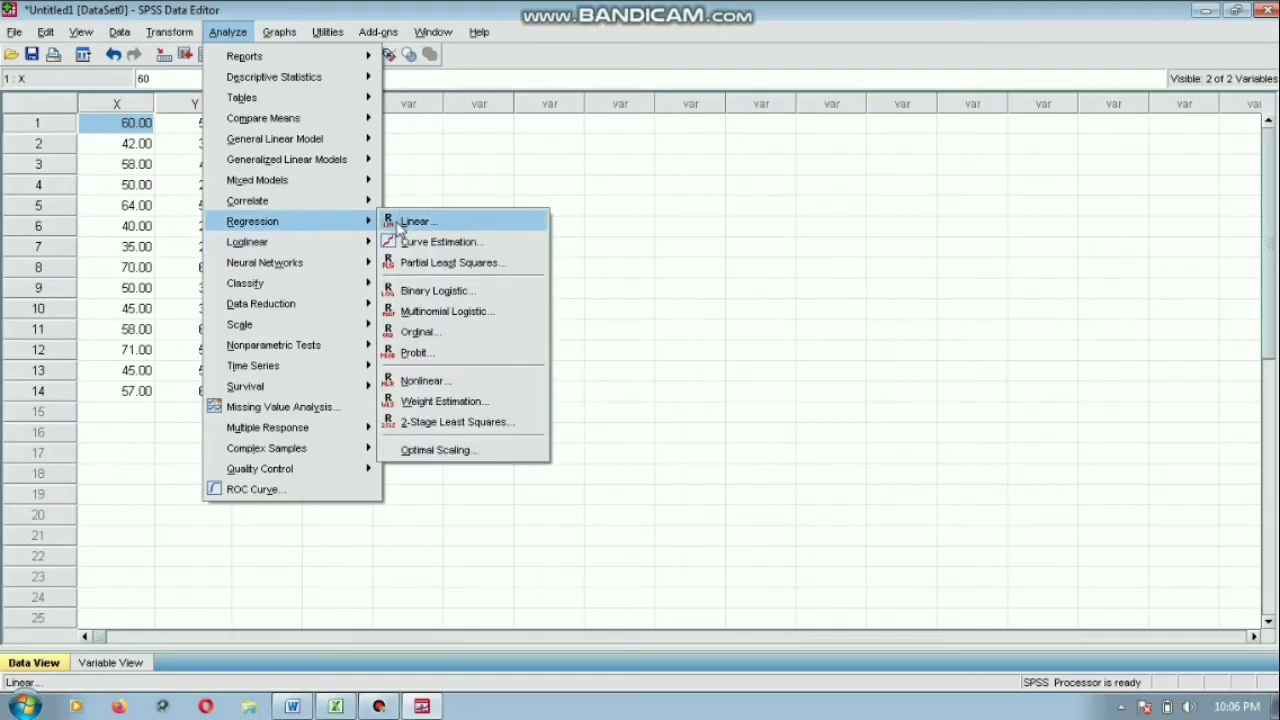
left_click(417, 221)
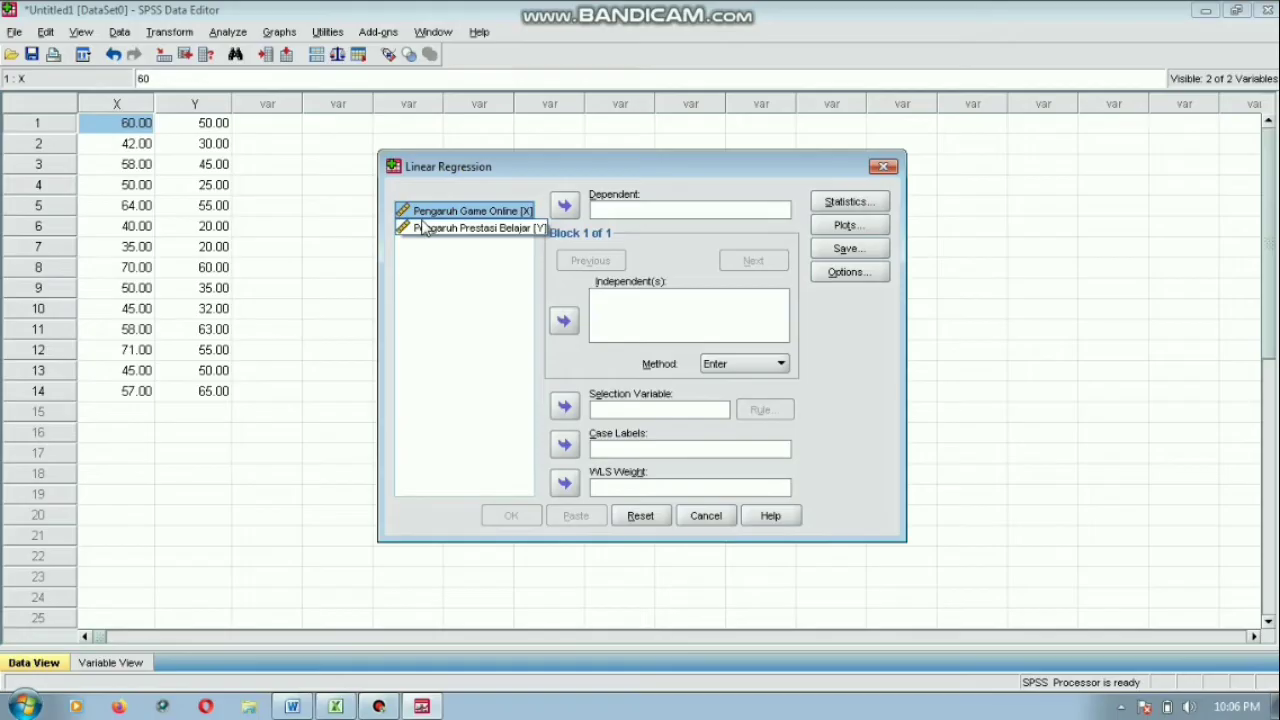
mouse_move(731, 22)
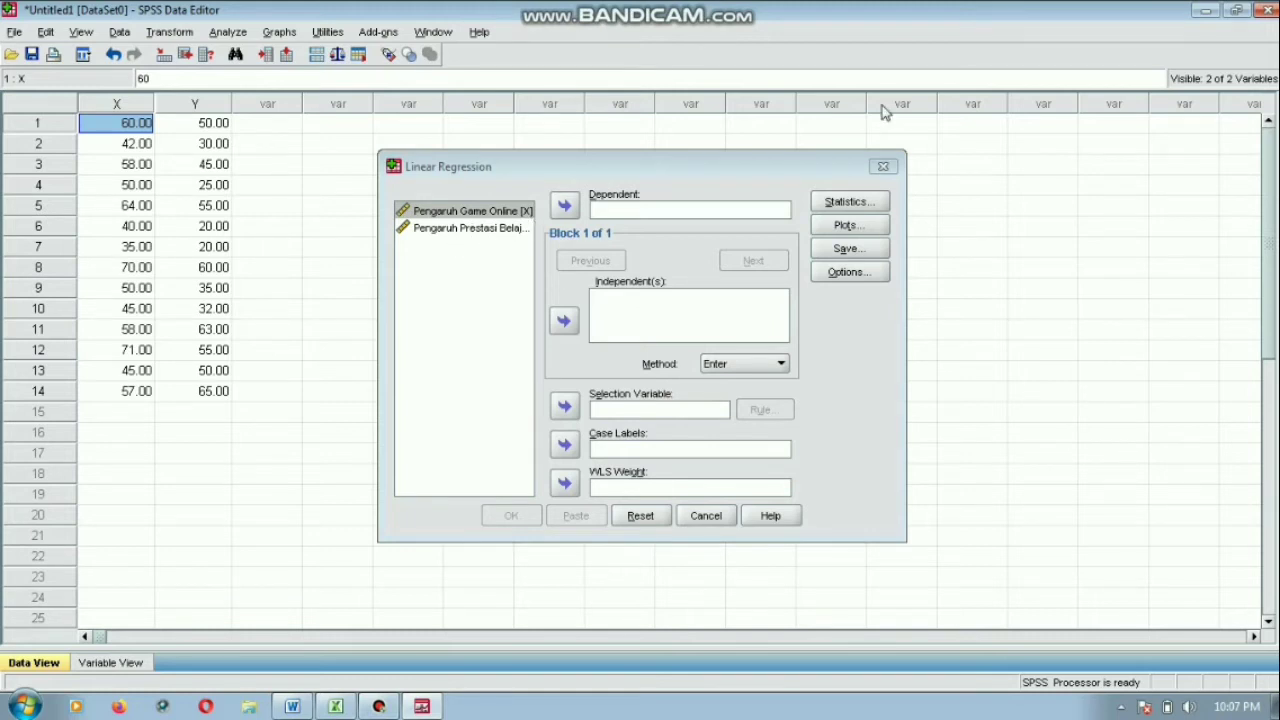
left_click(448, 232)
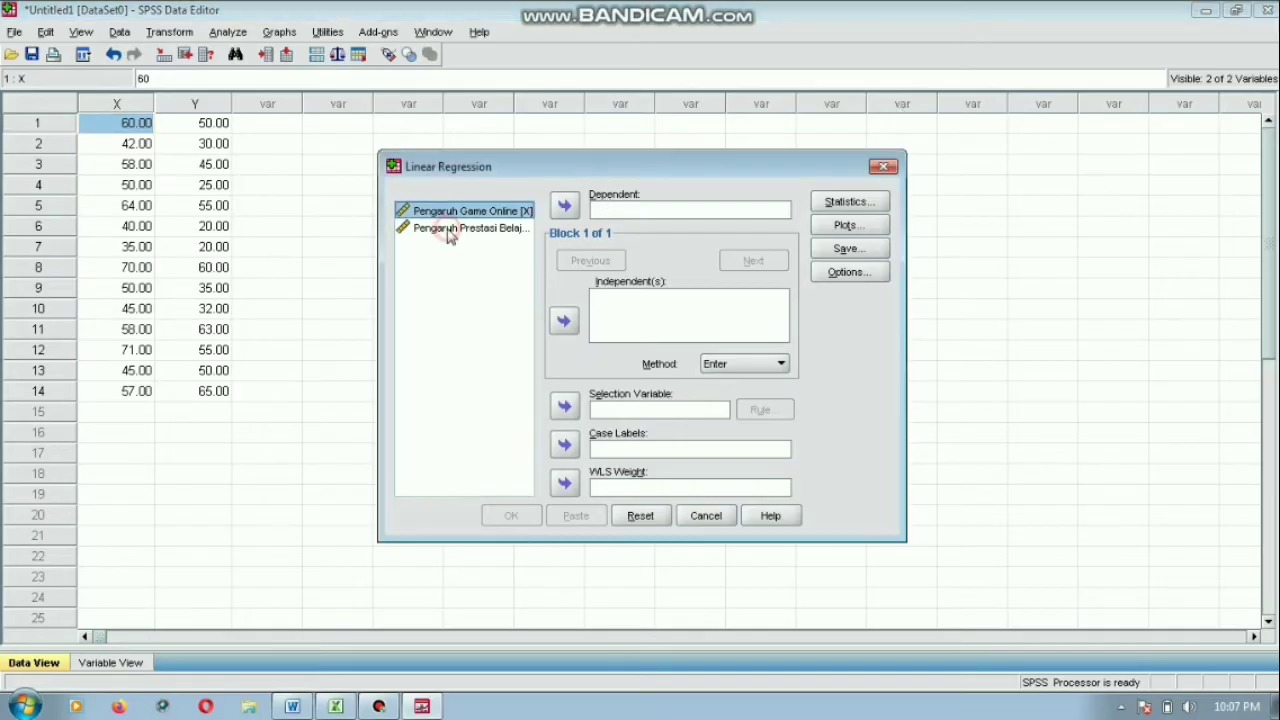
left_click(567, 205)
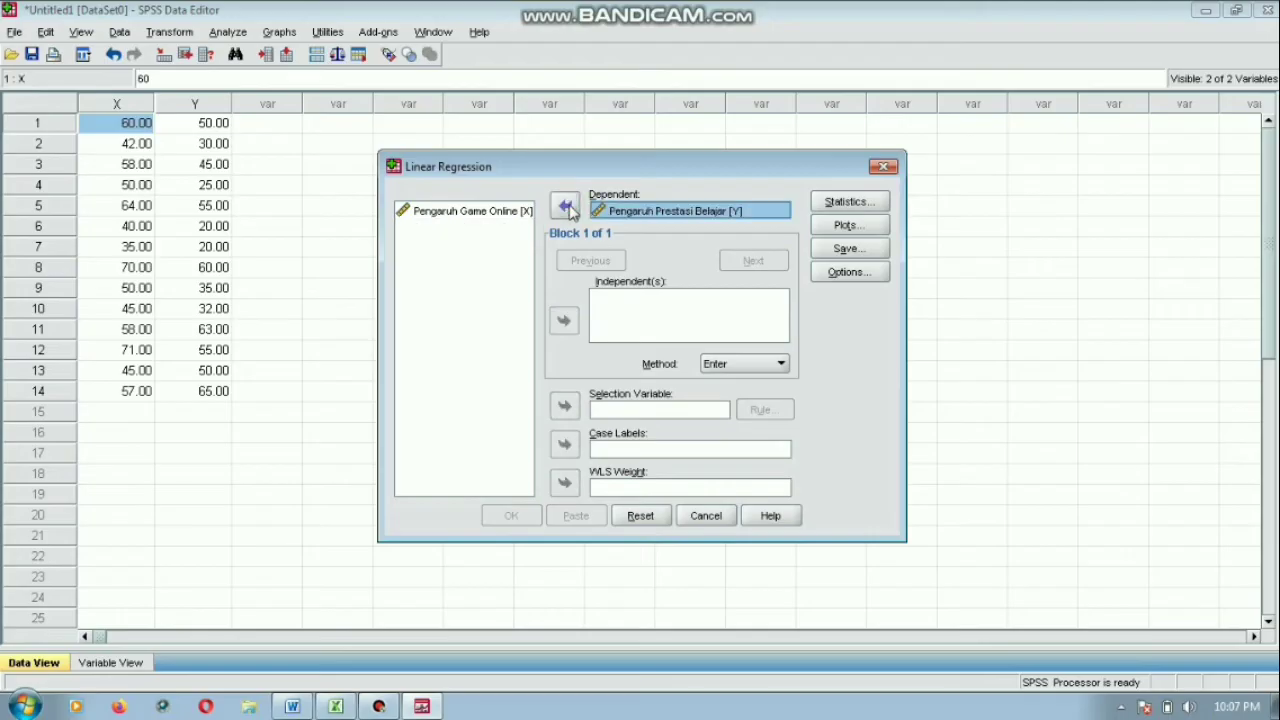
left_click(492, 213)
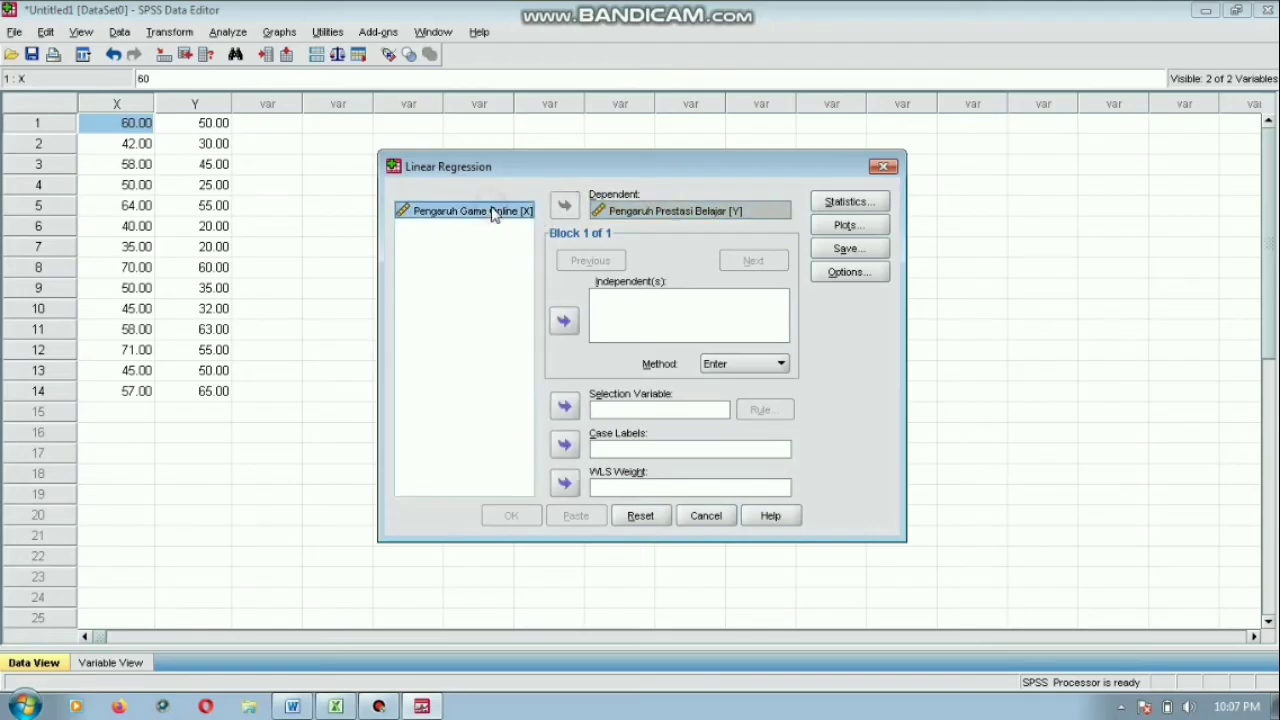
left_click(566, 328)
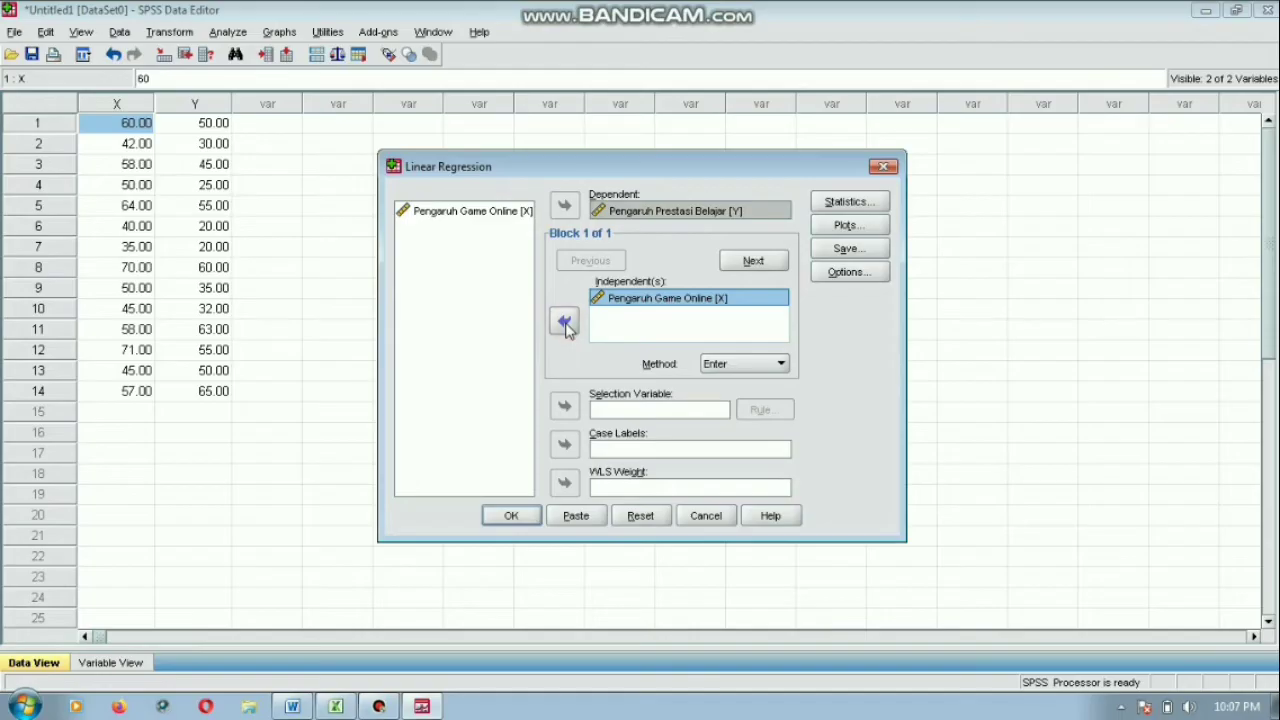
left_click(503, 516)
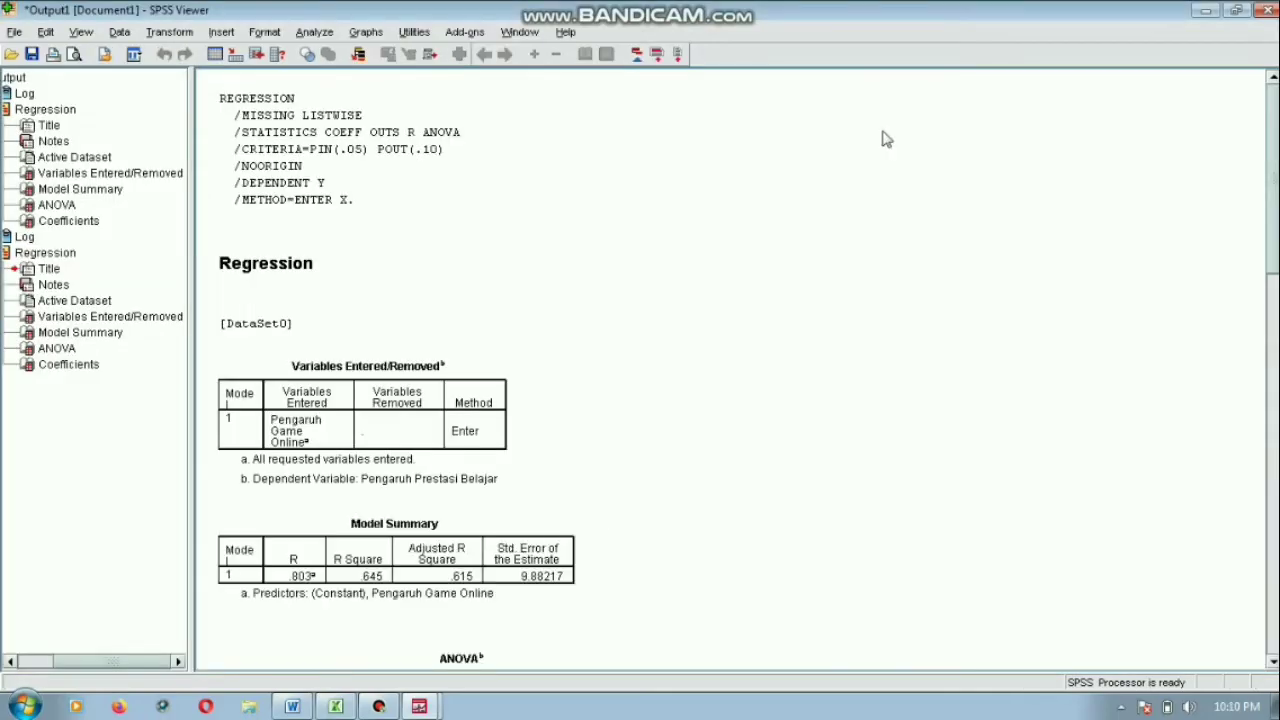
Review the regression output tables, from Variables Entered/Removed and Model Summary through ANOVA and Coefficients
double_click(883, 134)
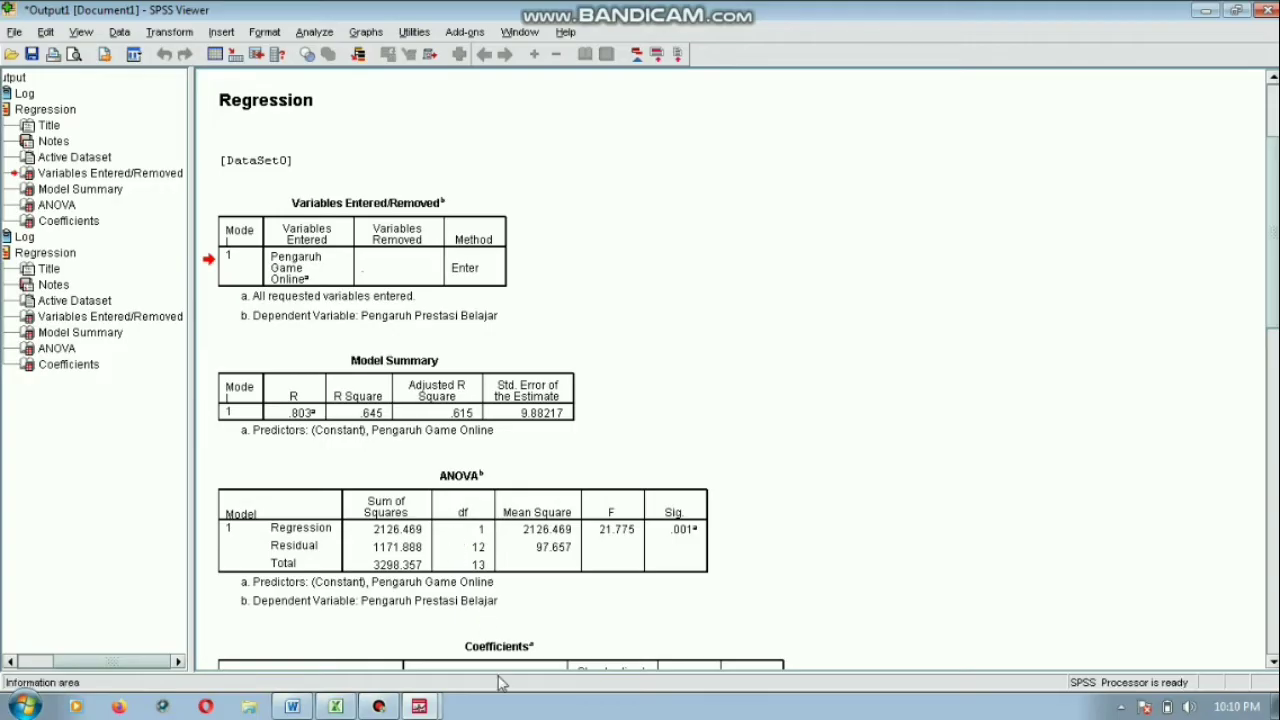
key("Down")
key("Down")
key("Down")
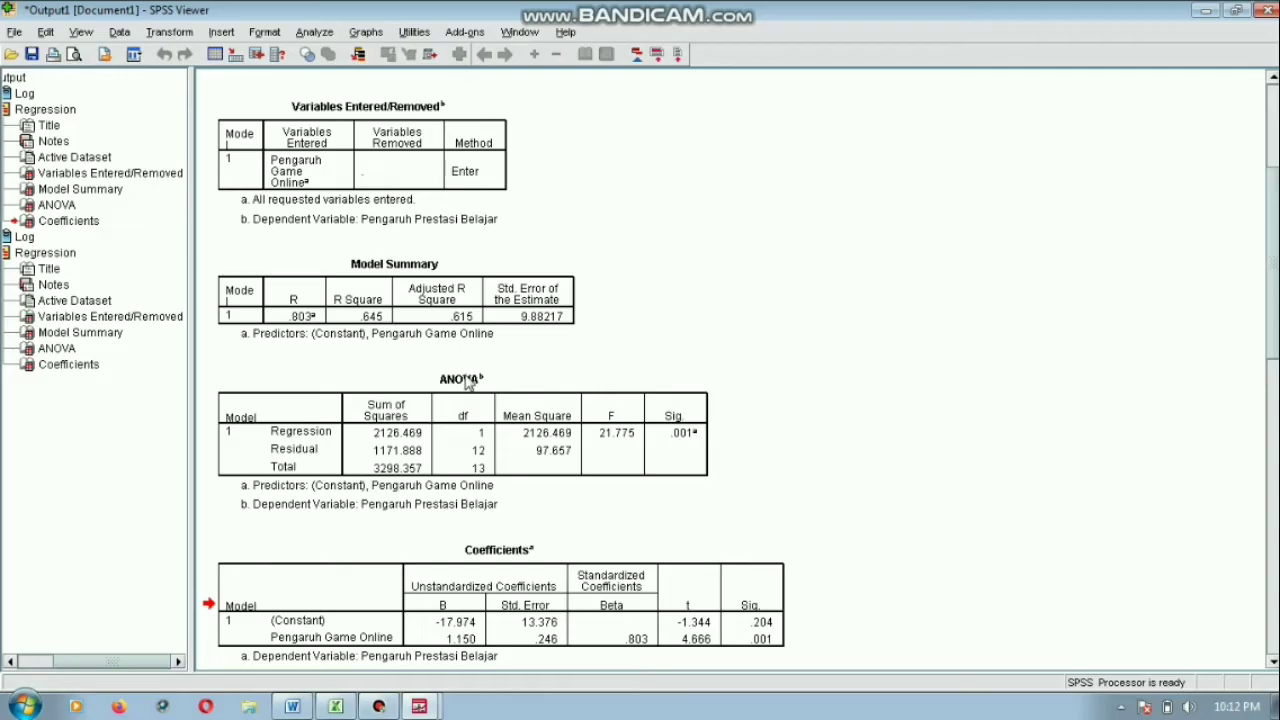
left_click(468, 384)
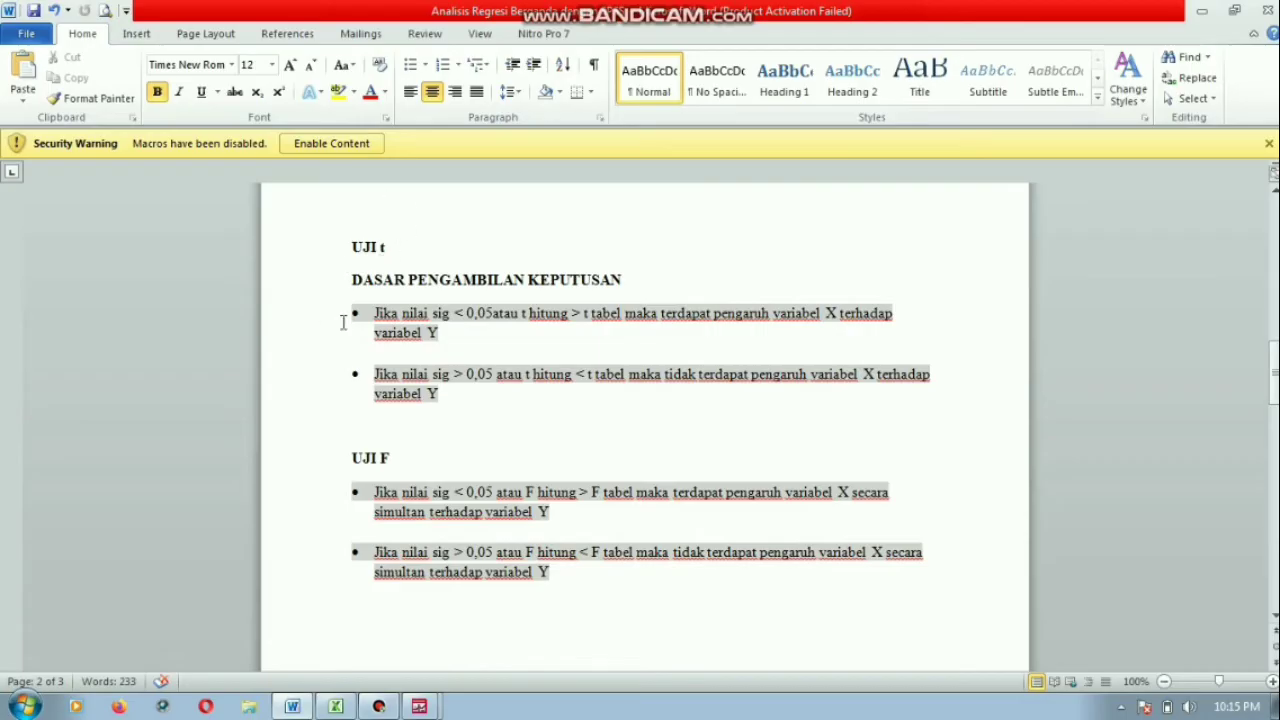
In the Word document, insert the missing space between "0,05" and "atau" in the first UJI t decision rule
left_click(491, 316)
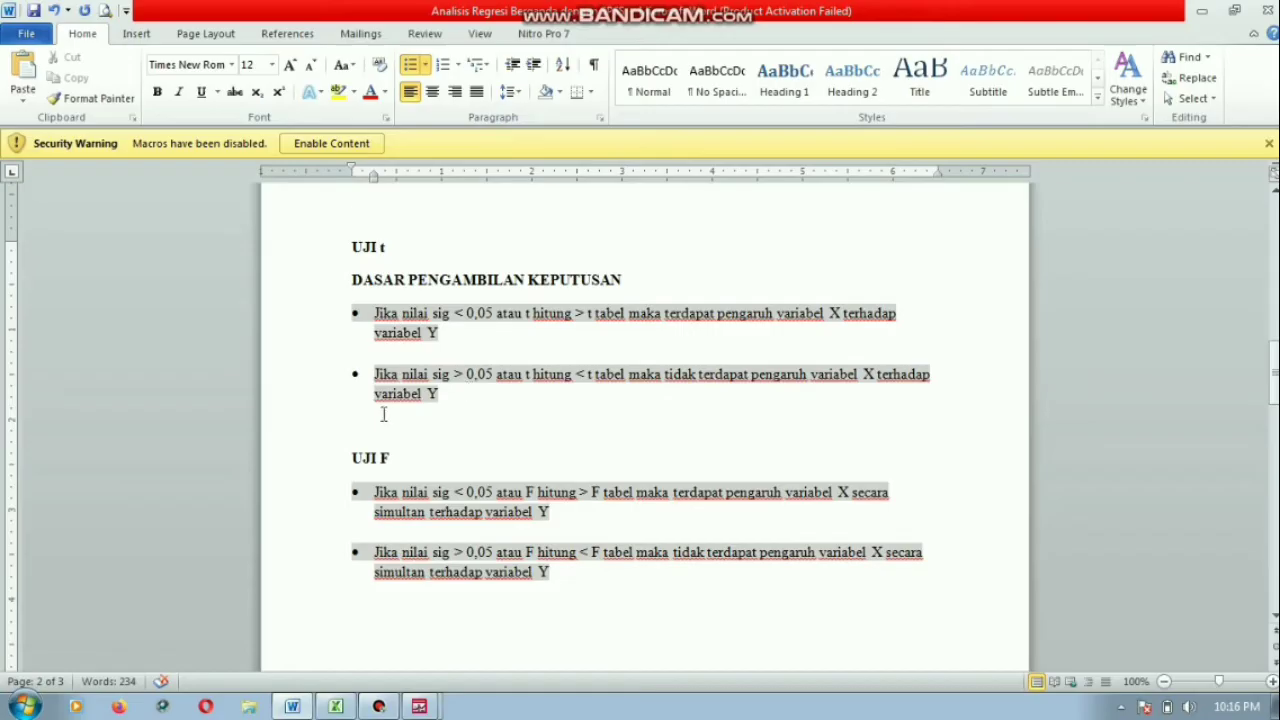
left_click(437, 336)
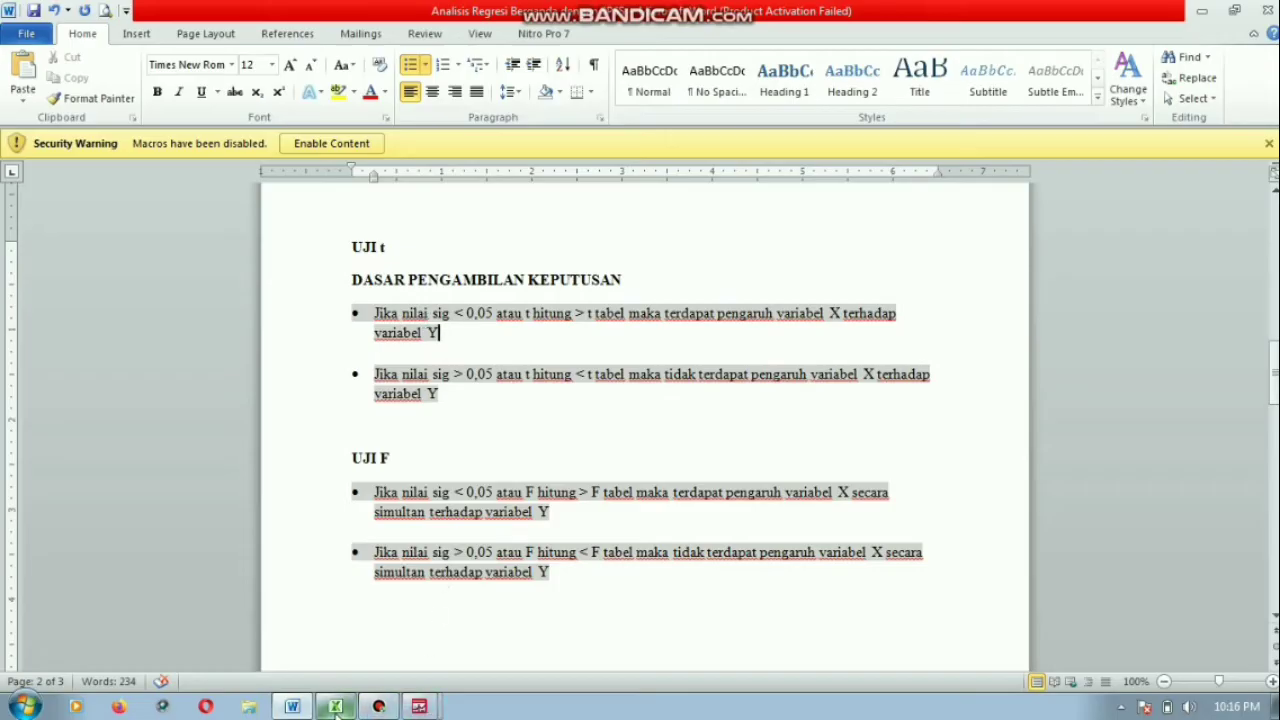
Switch to the SPSS Viewer output and copy the Coefficients table
left_click(419, 707)
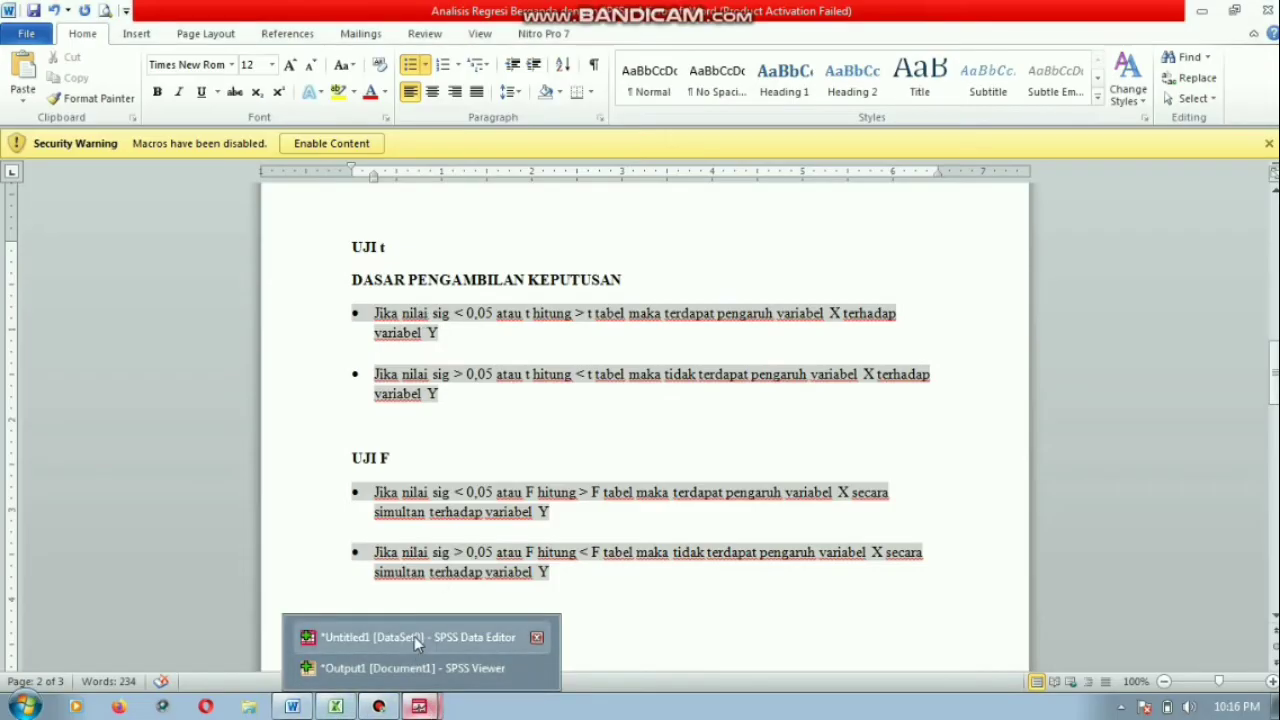
left_click(414, 668)
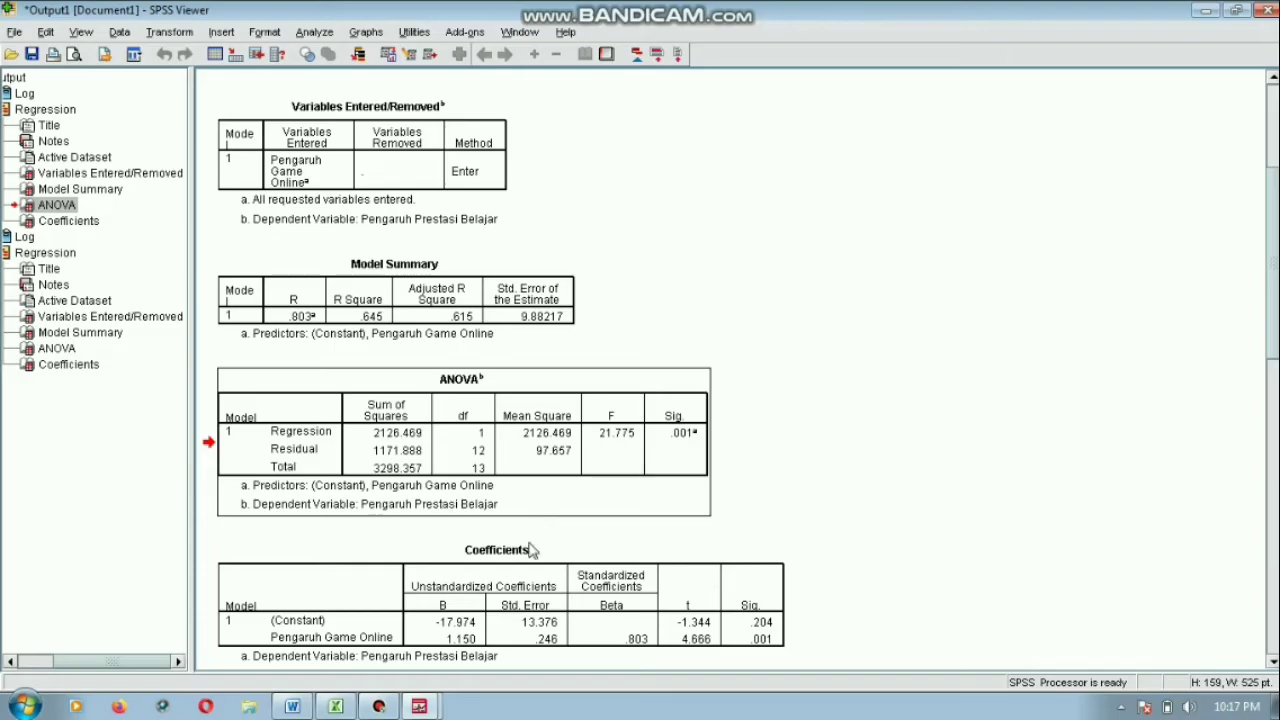
left_click(676, 594)
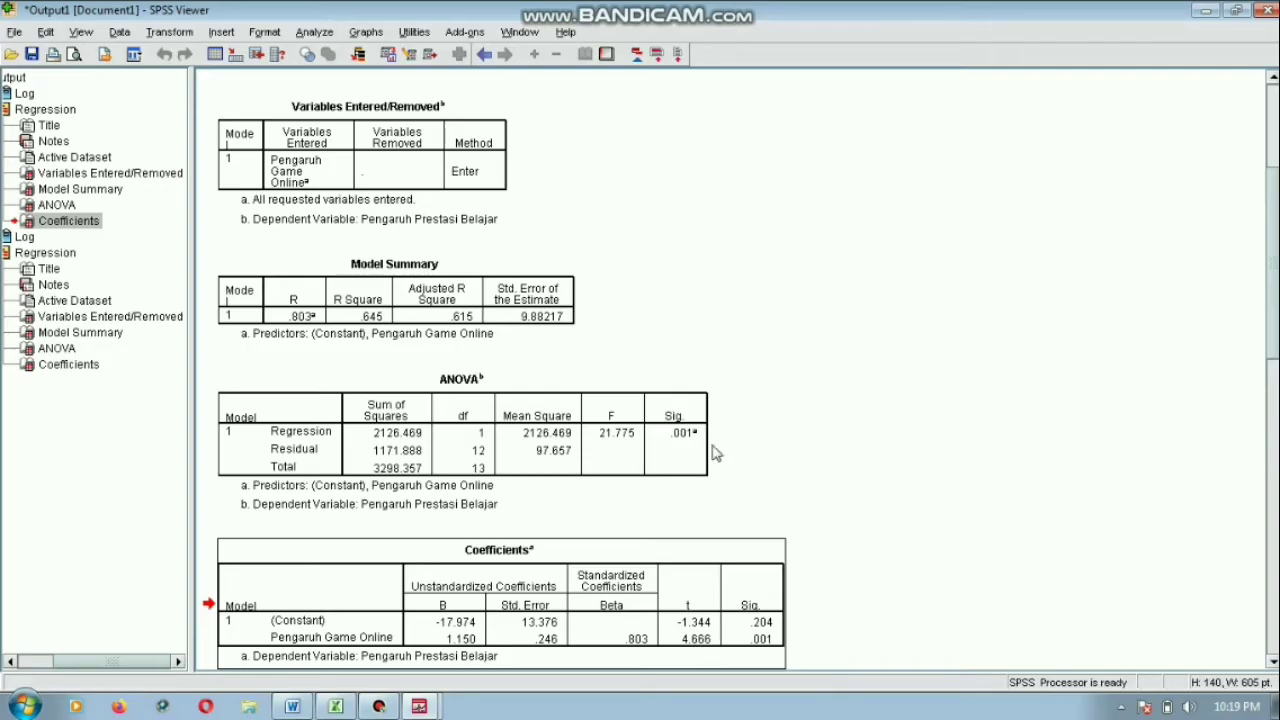
left_click(837, 647)
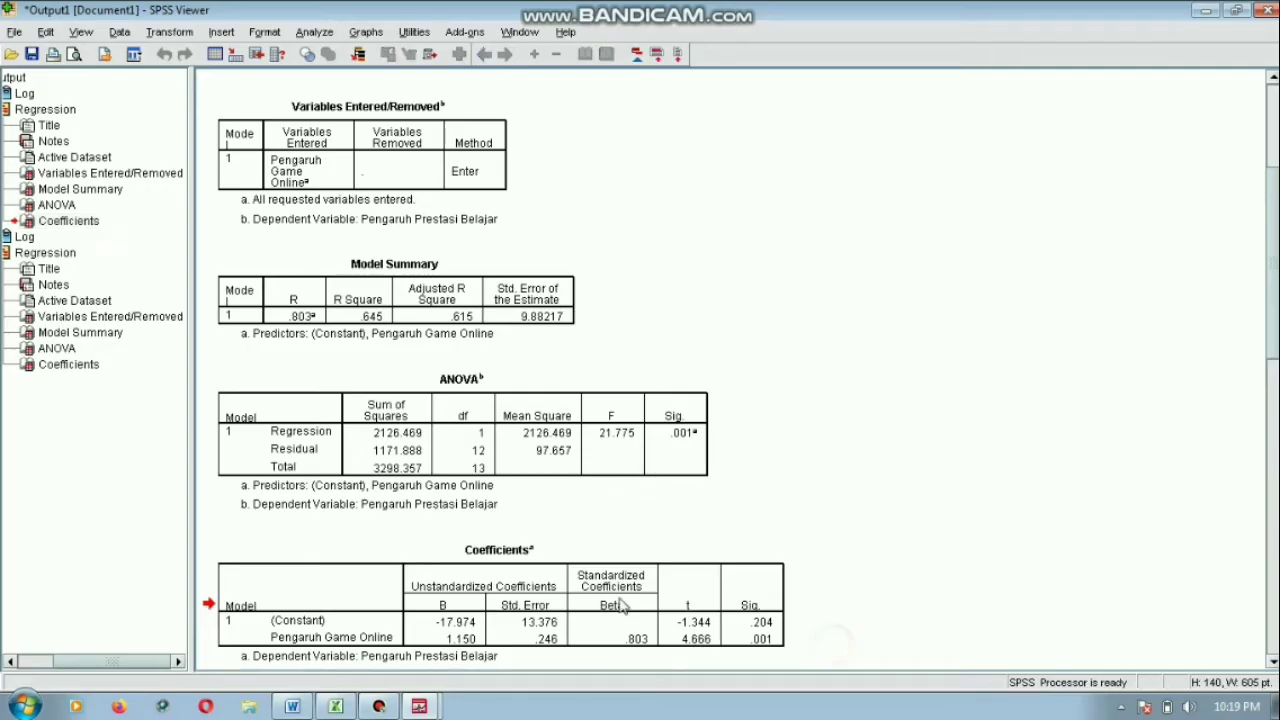
left_click(494, 566)
key("ctrl+c")
Switch to the Word document and paste the Coefficients table below the second UJI t decision rule
left_click(293, 707)
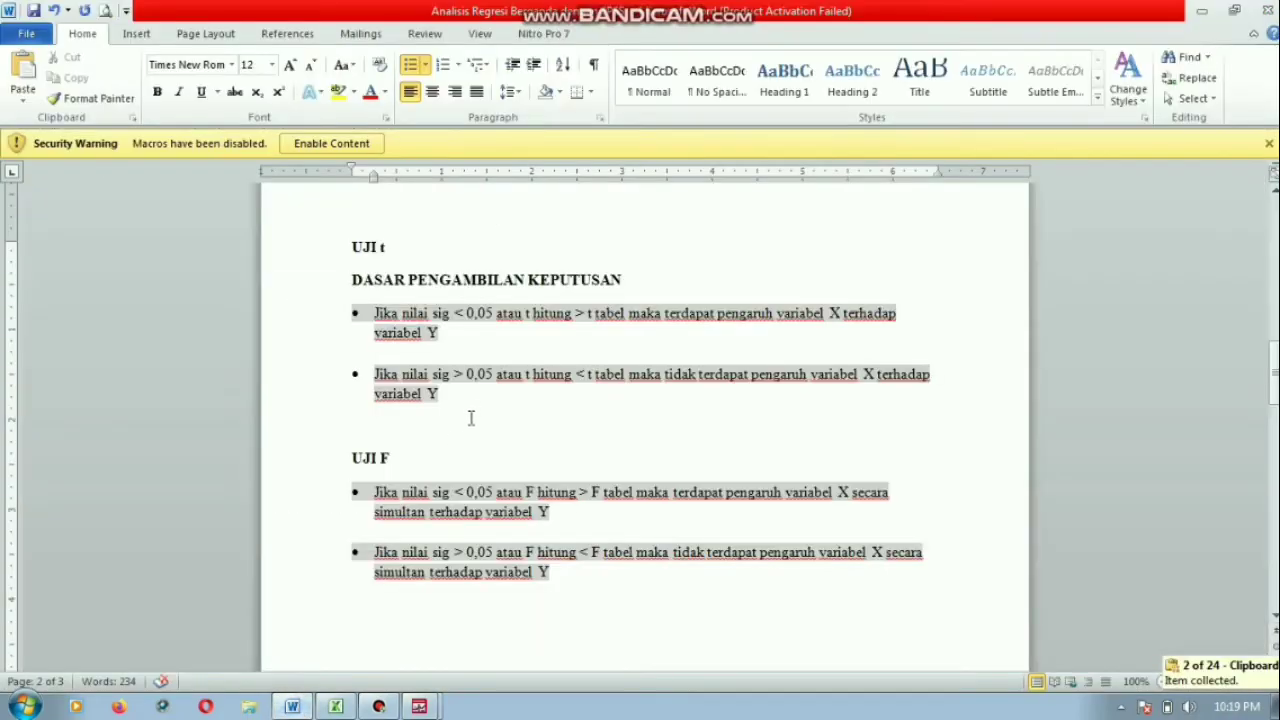
left_click(475, 408)
key("Return")
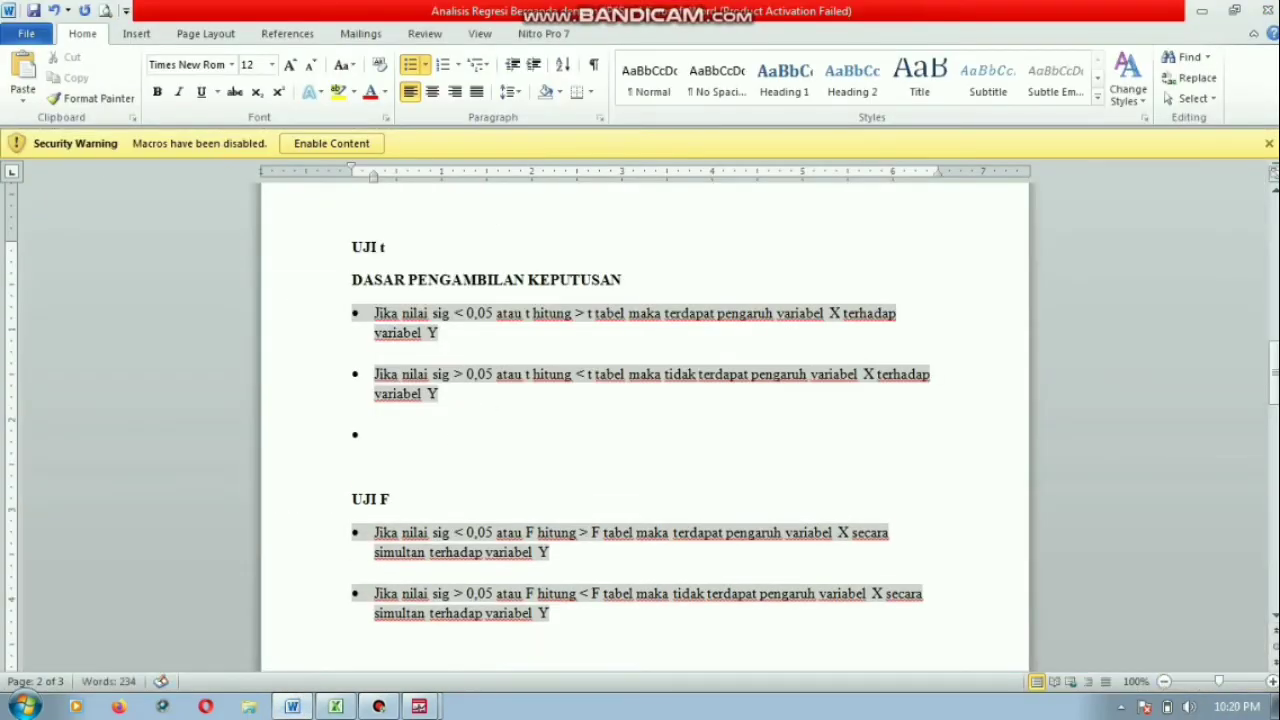
key("BackSpace")
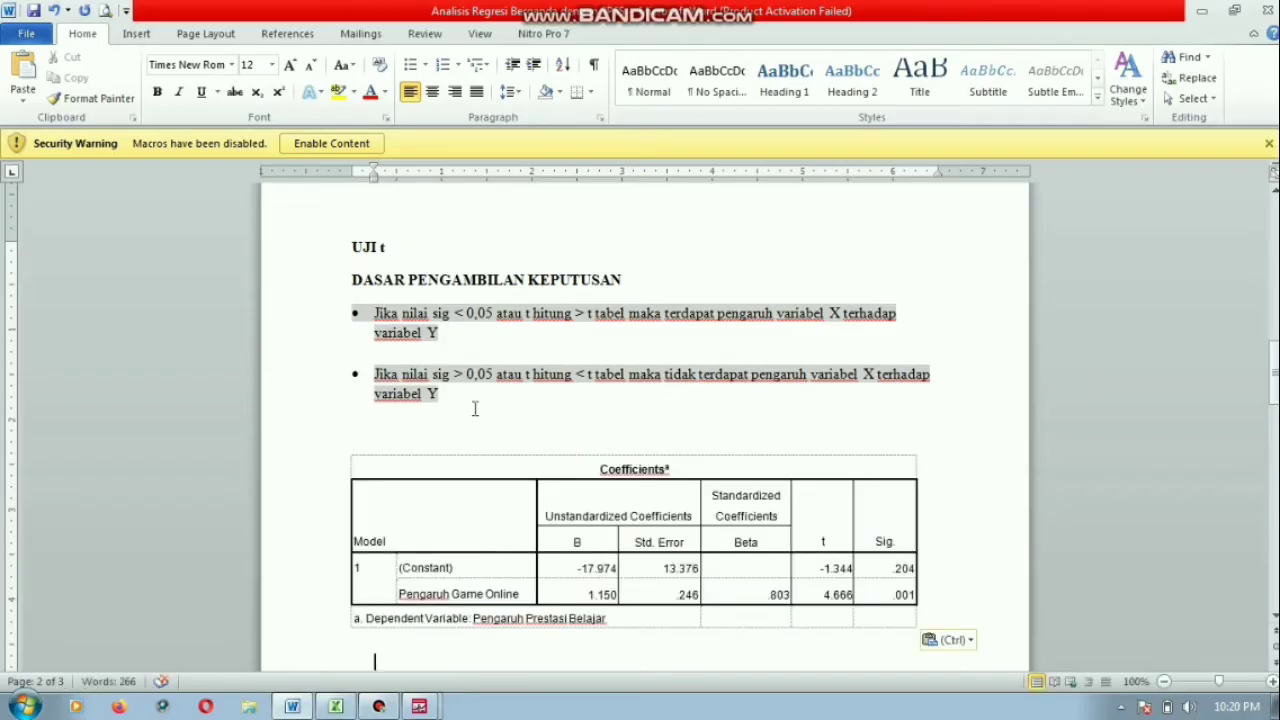
Add an empty row below the Pengaruh Game Online row in the pasted Coefficients table
scroll(826, 497, "down", 1)
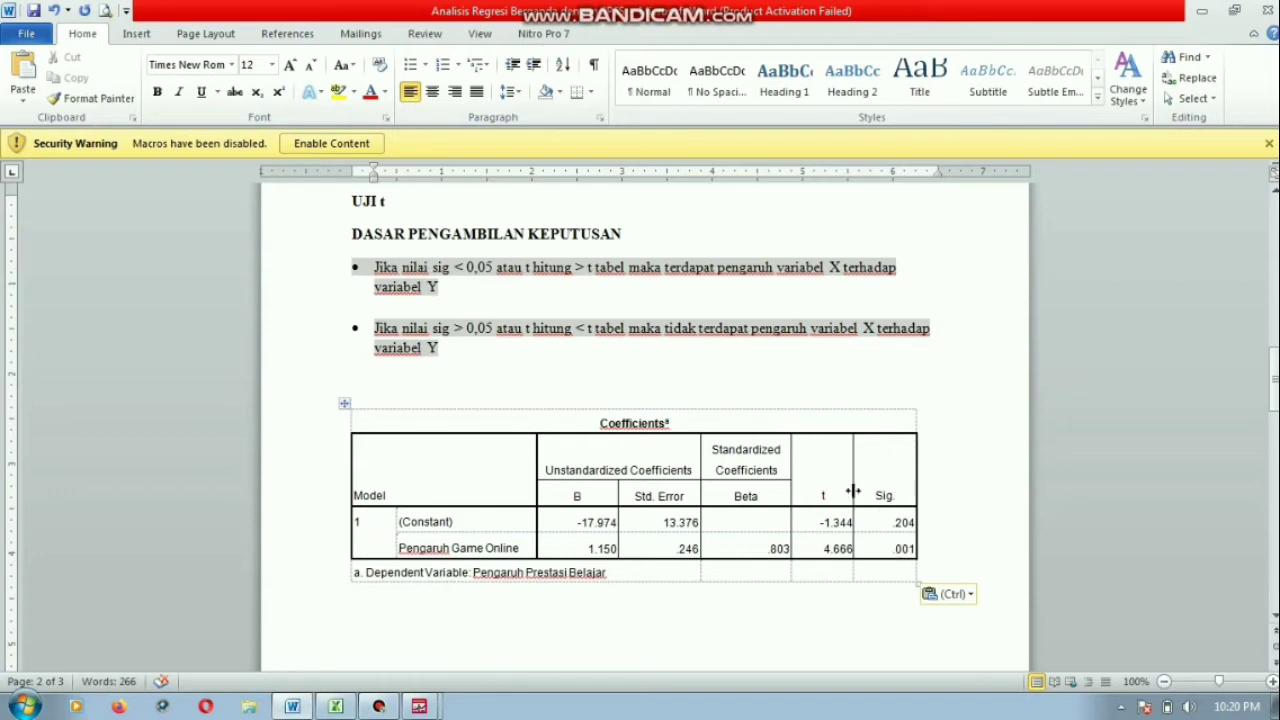
left_click(900, 549)
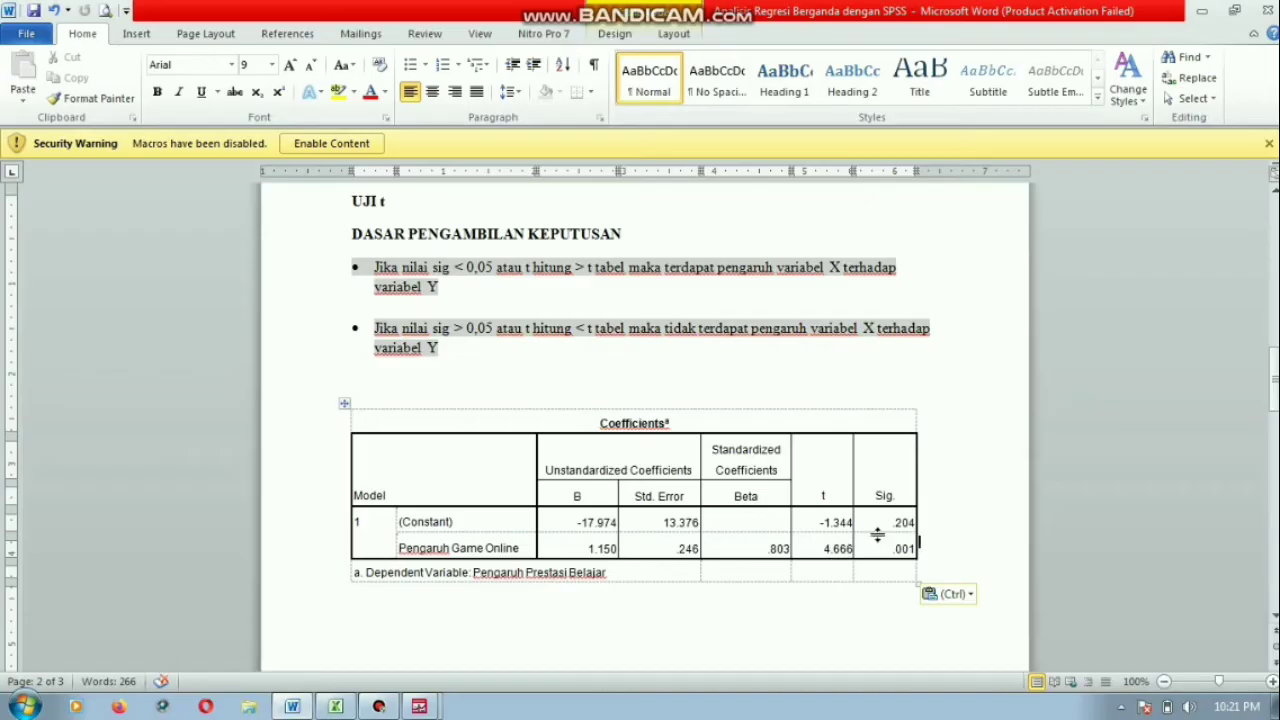
scroll(650, 24, "down", 8)
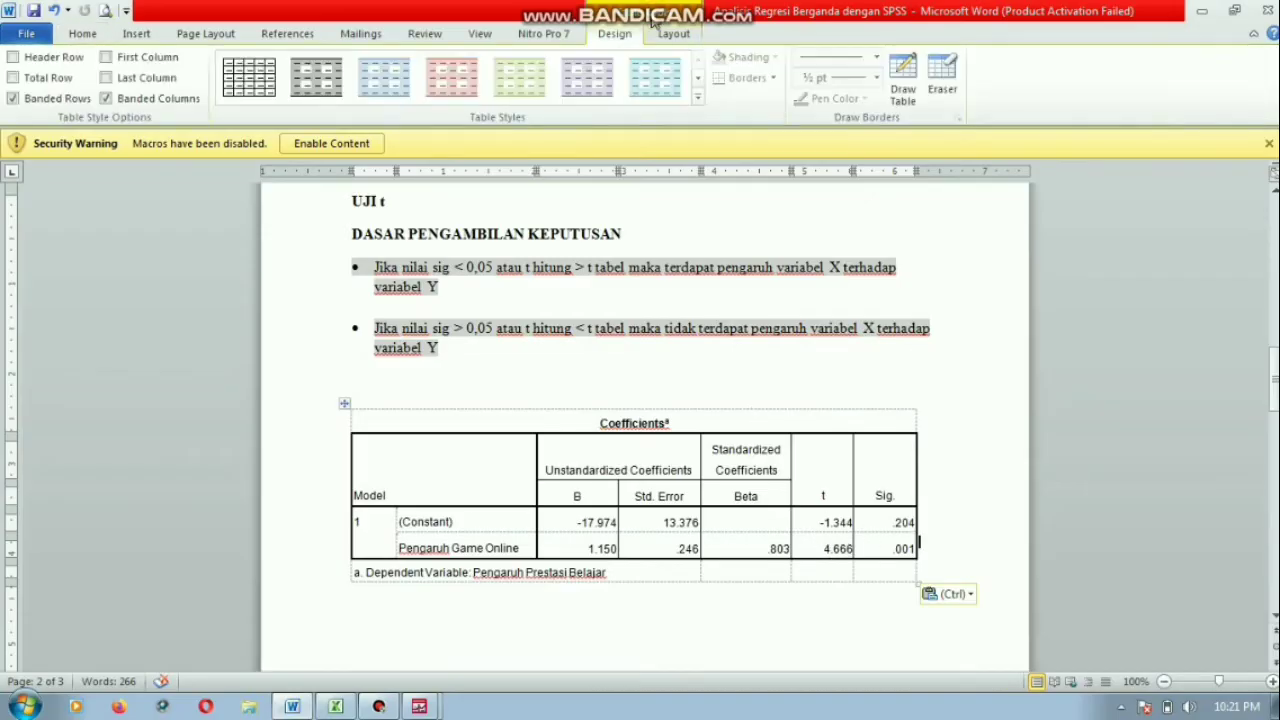
scroll(680, 22, "up", 8)
key("Return")
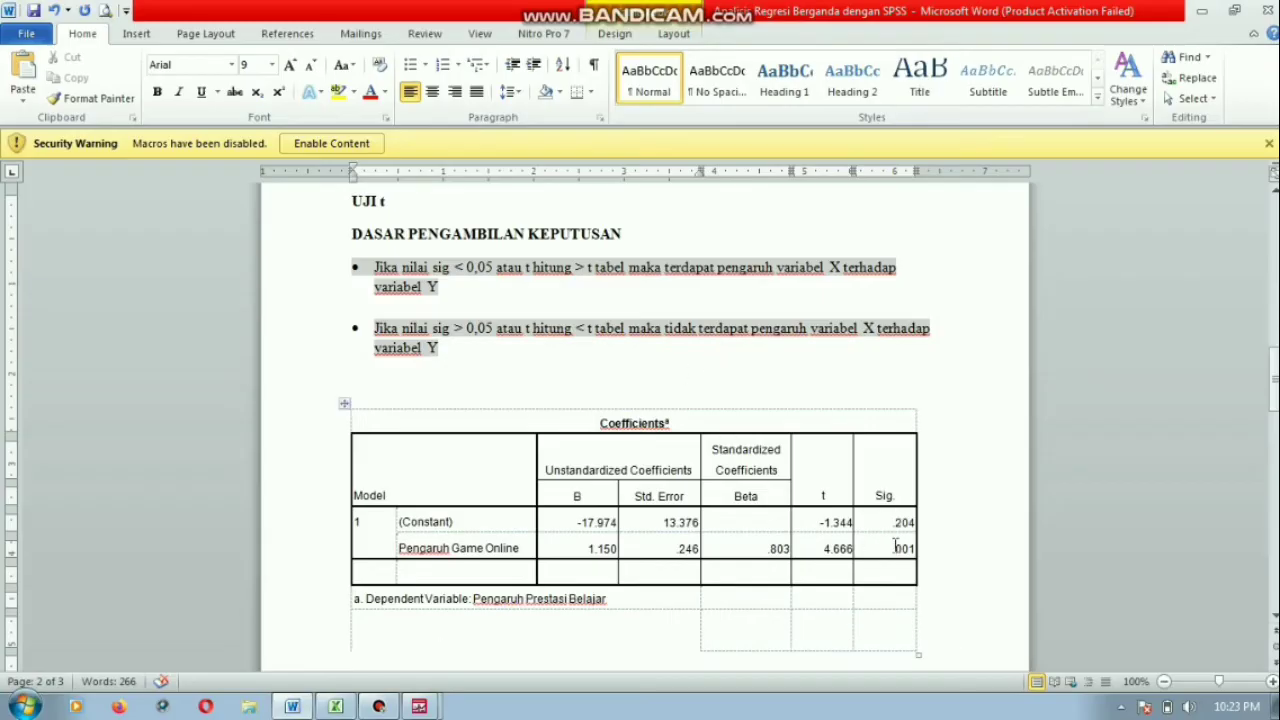
Write the comparison "0,001 < 0,05" beneath the Coefficients table's dependent variable footnote
left_click_drag(895, 548, 914, 549)
left_click(381, 624)
key("Return")
type("0")
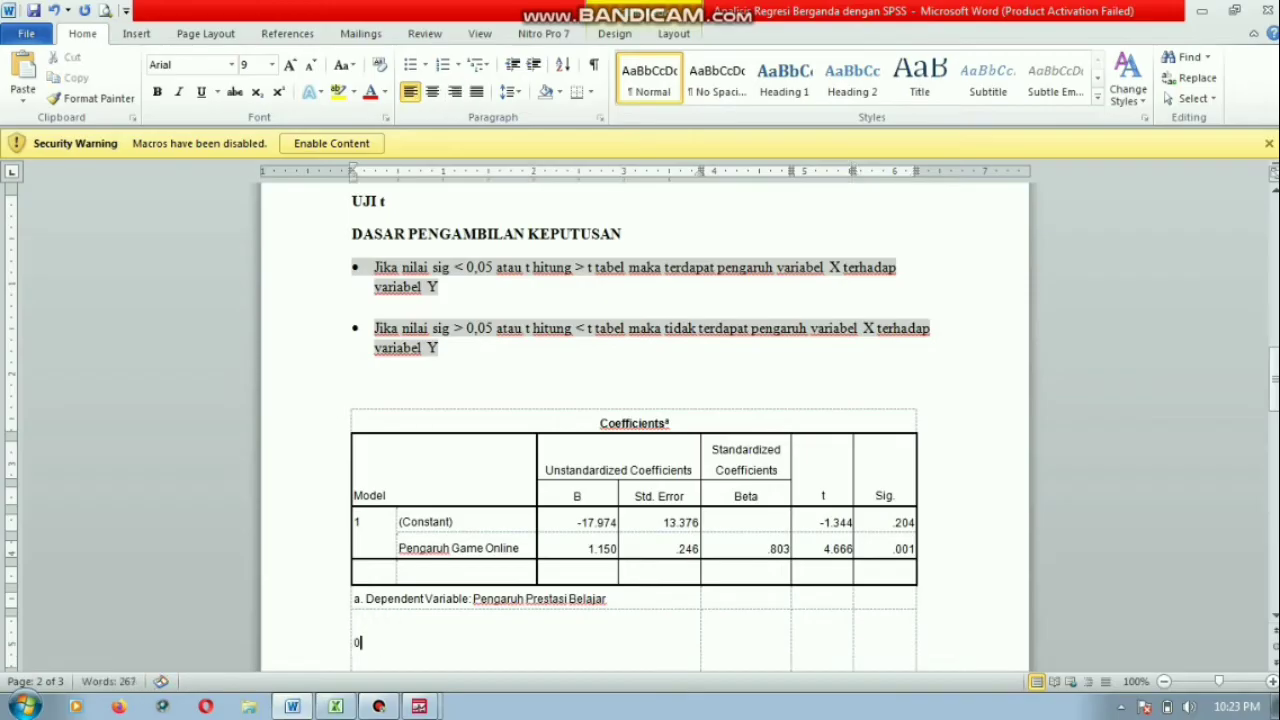
type(",0")
type("1  0,05")
left_click(614, 33)
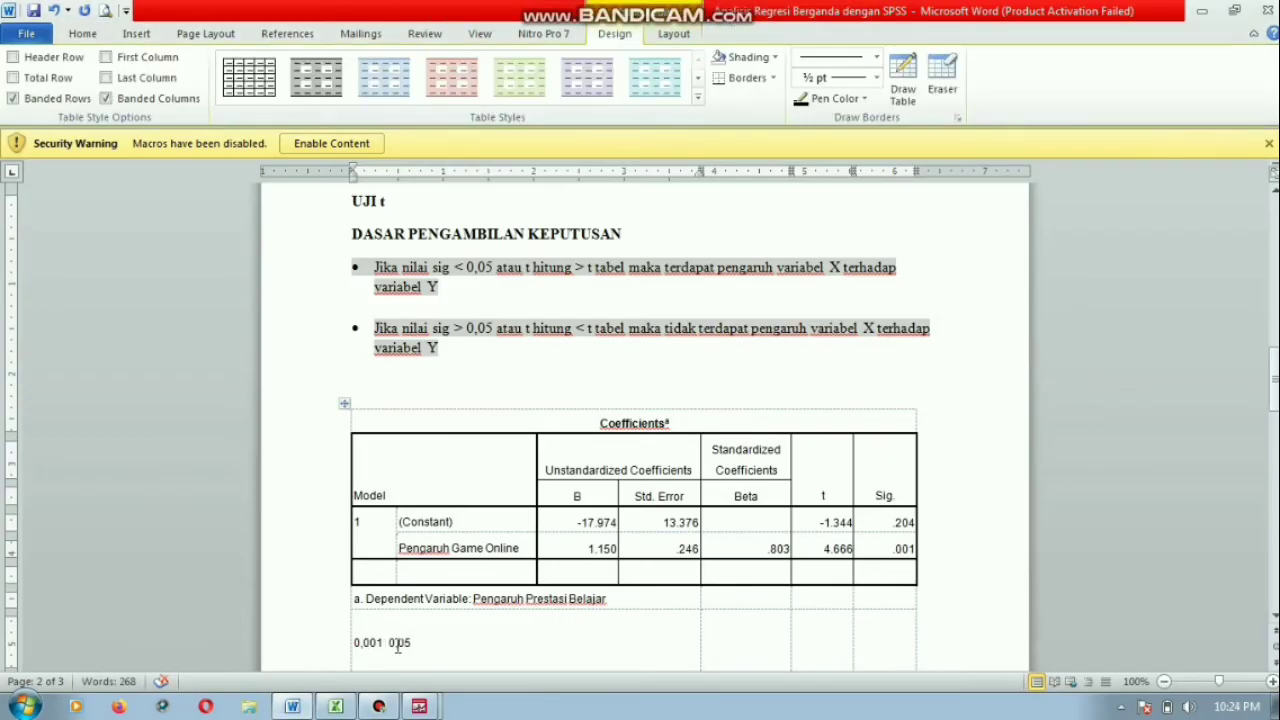
type(">")
Complete the comparison line with the conclusion "maka terdapat pengaruh variabel X terhadap variabel Y"
left_click(456, 648)
type("maka")
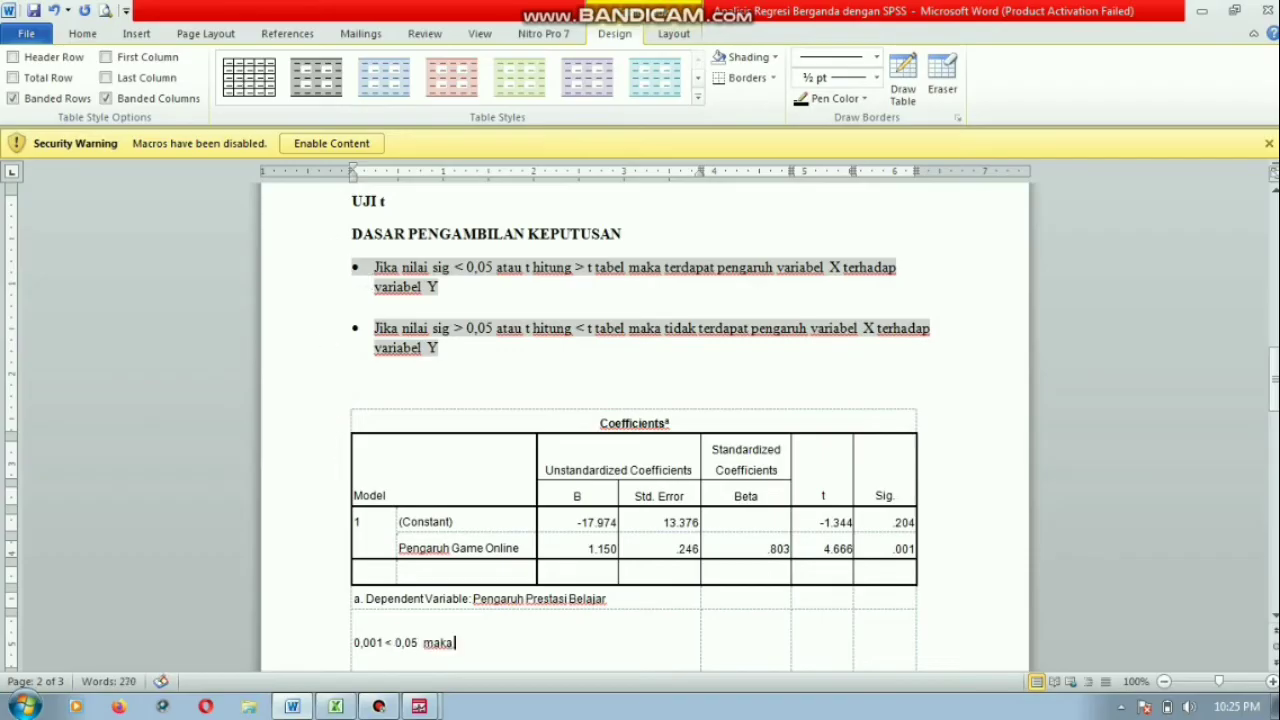
type(" terdapat pengaruh")
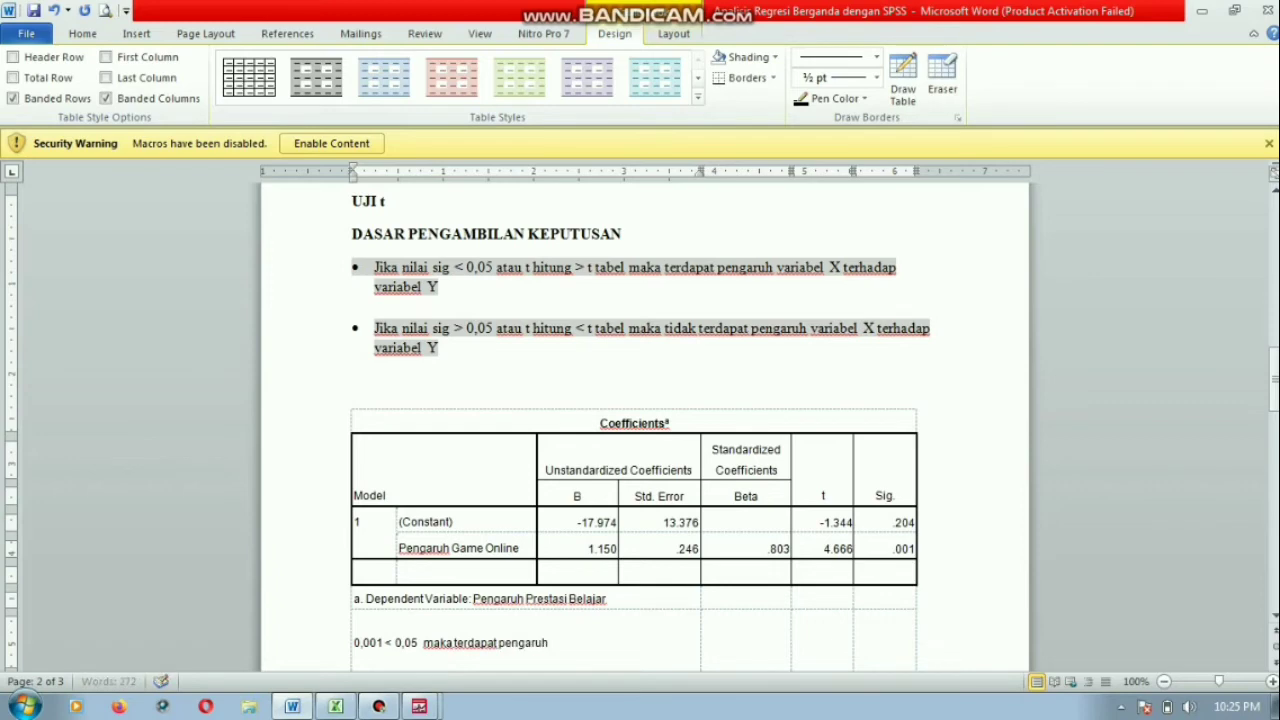
type(" variabel")
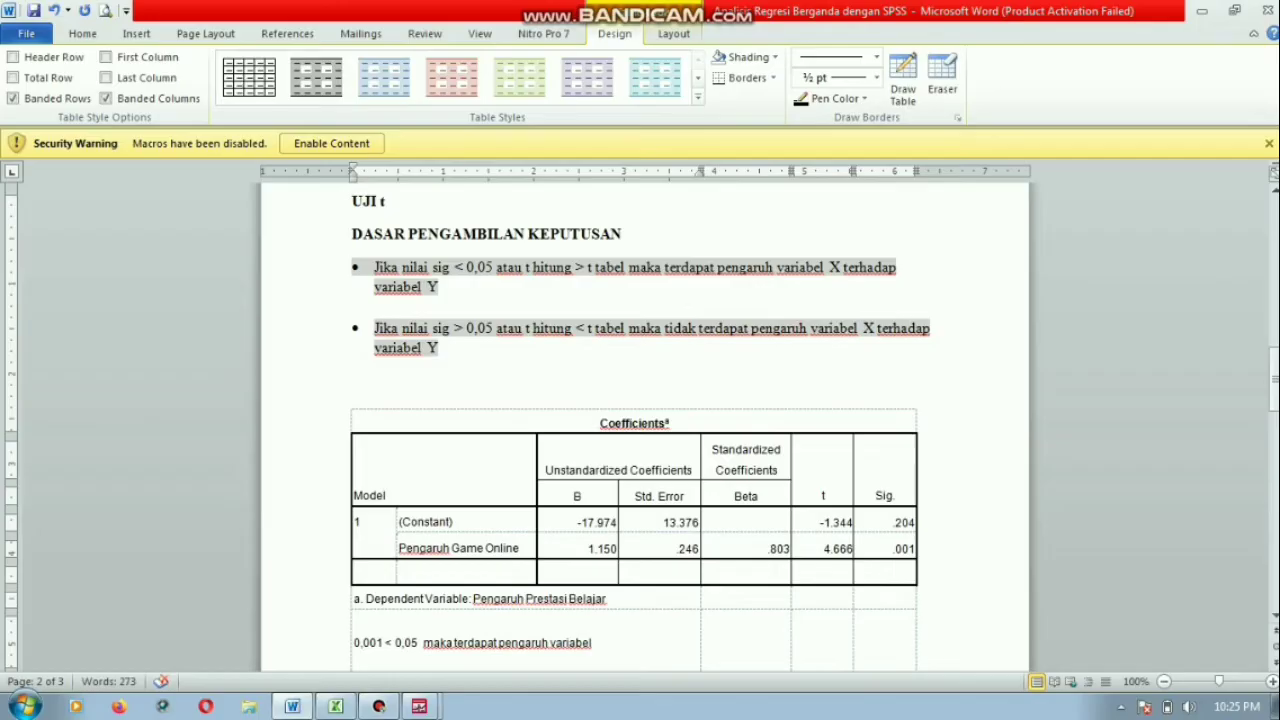
type(" t")
key("BackSpace")
type("X f")
key("BackSpace")
type("terhada")
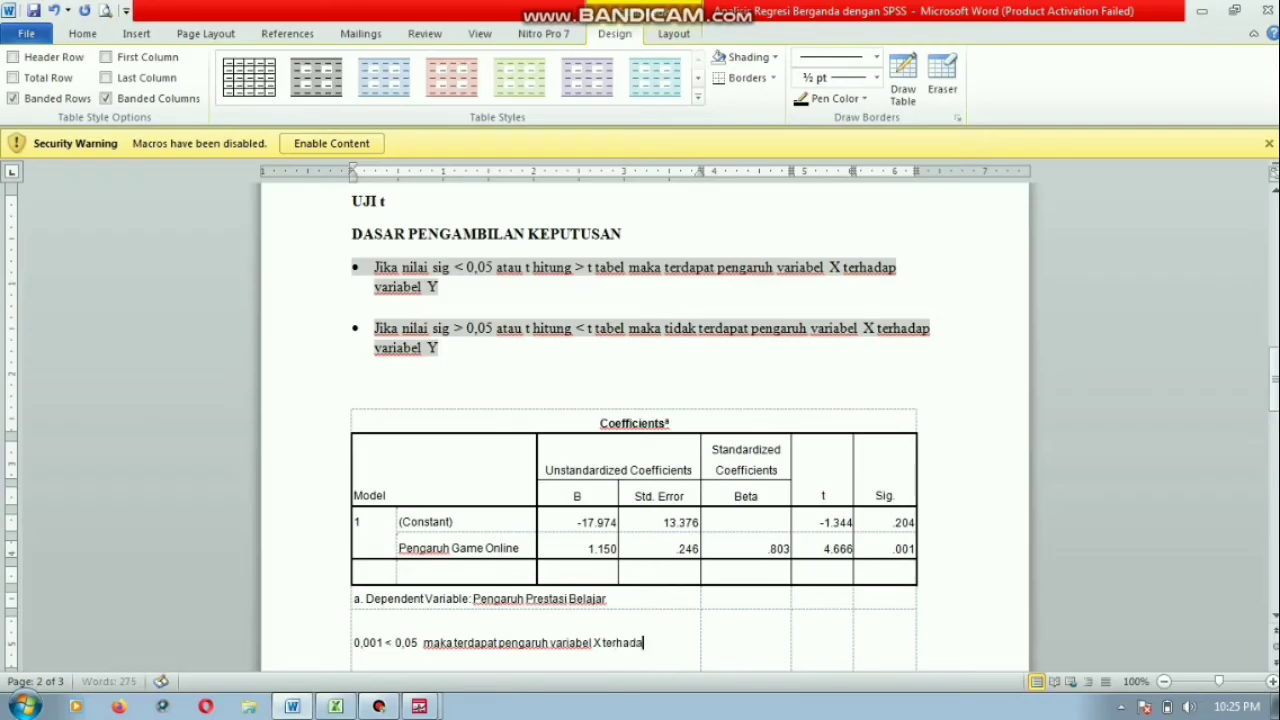
type("p variabel")
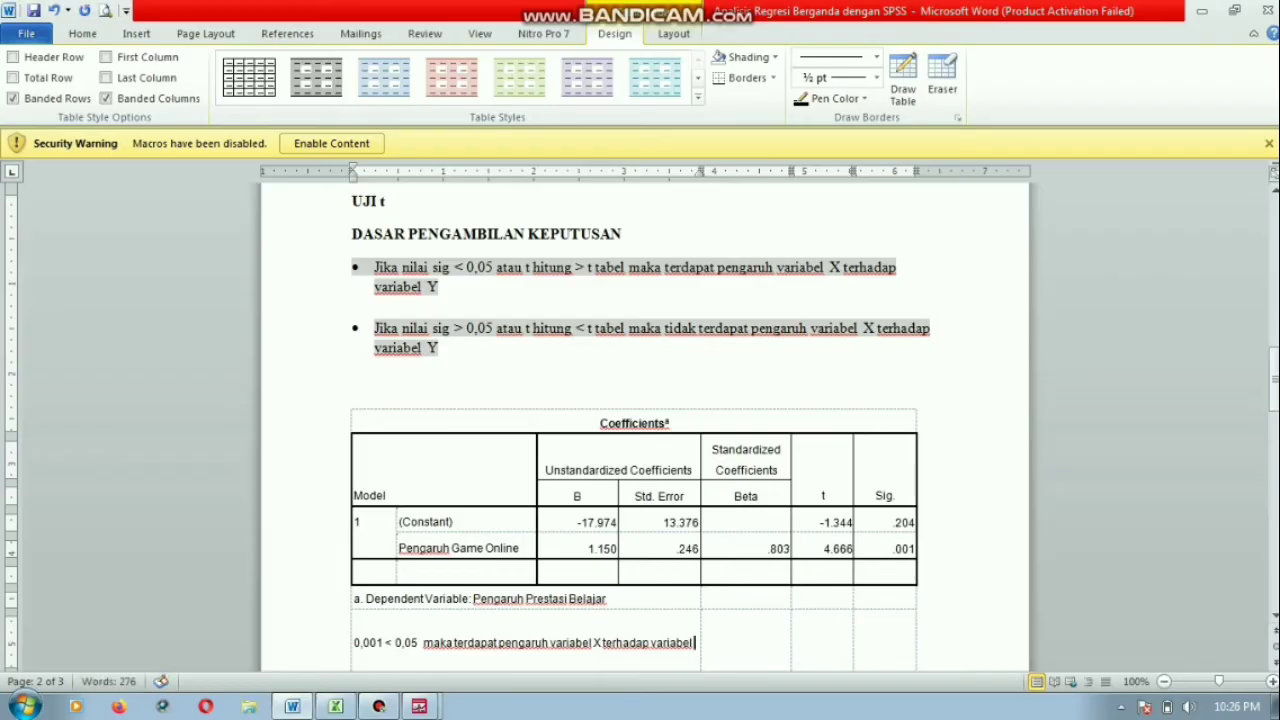
type(" Y")
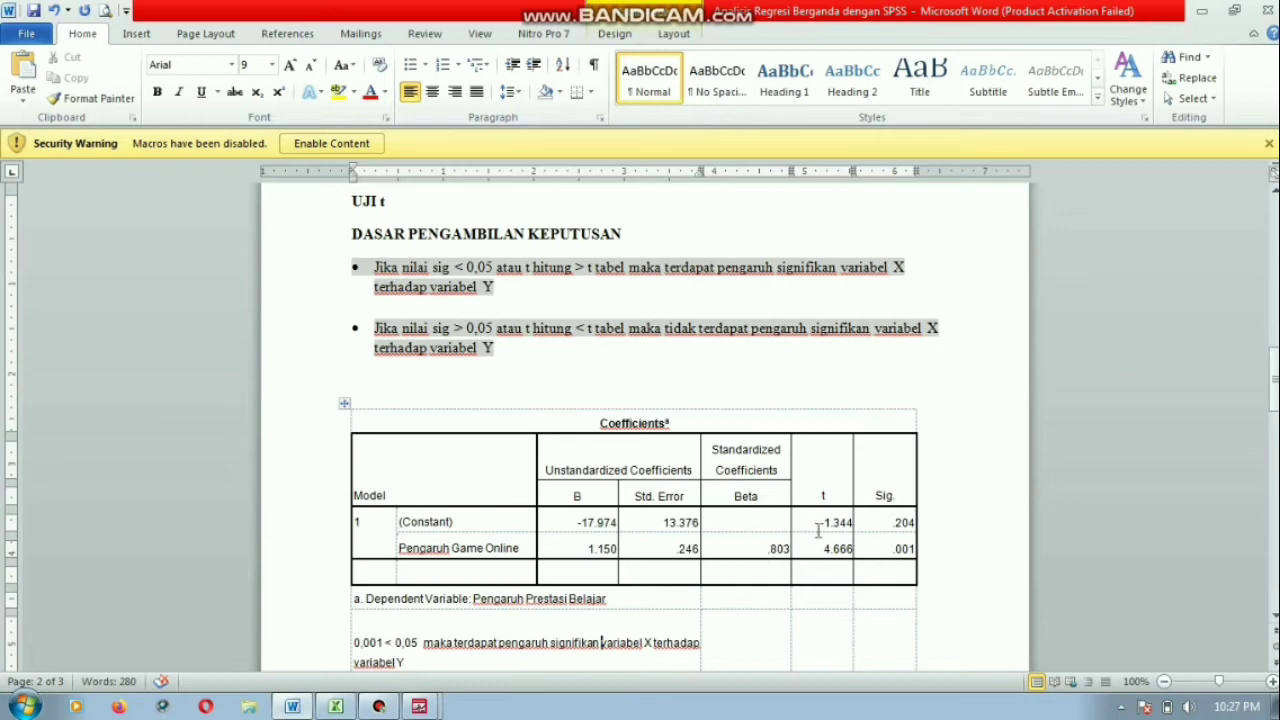
Write the t table value 2,20099 on a new line below the "0,001 < 0,05" conclusion, leaving a blank line between
left_click_drag(820, 523, 850, 536)
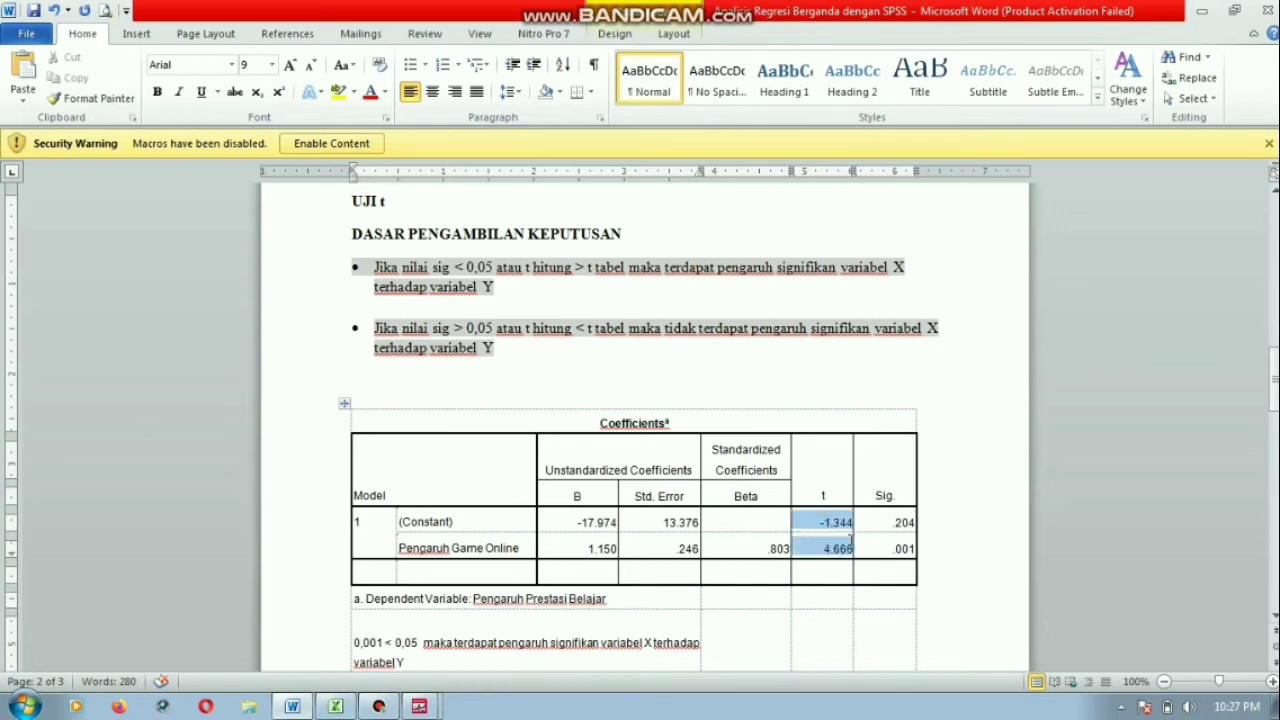
left_click(745, 14)
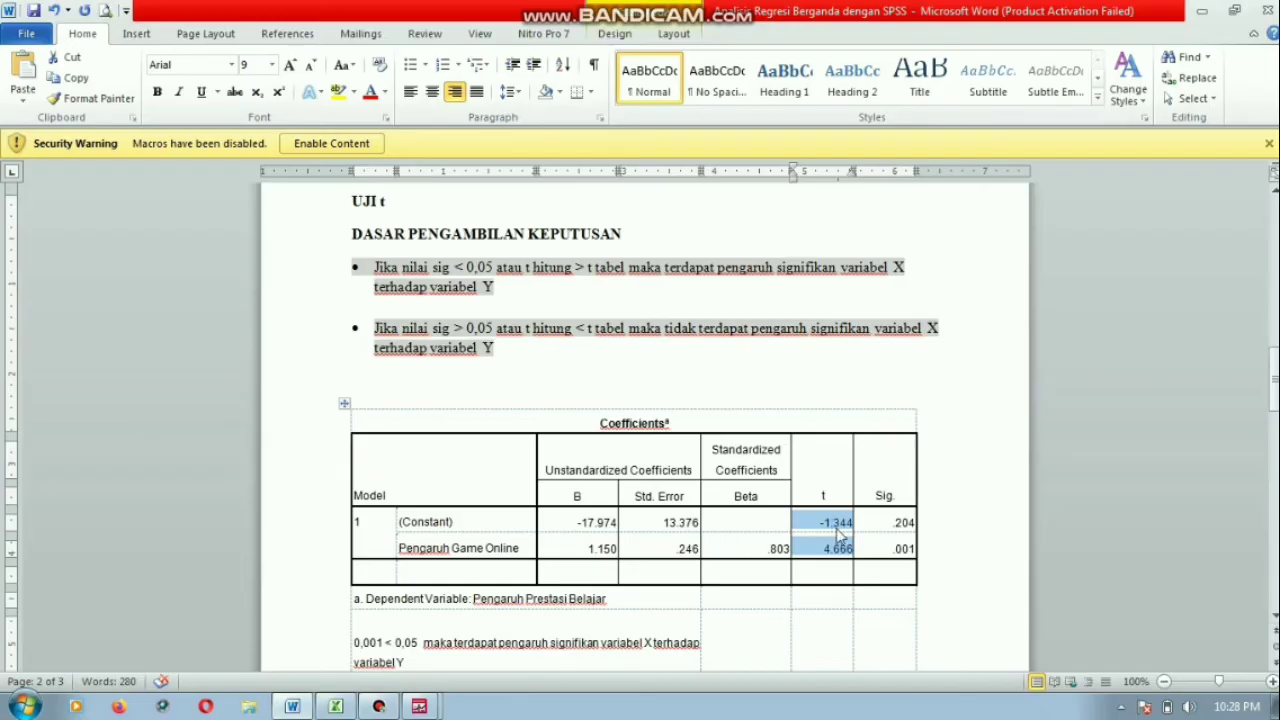
key("ctrl+z")
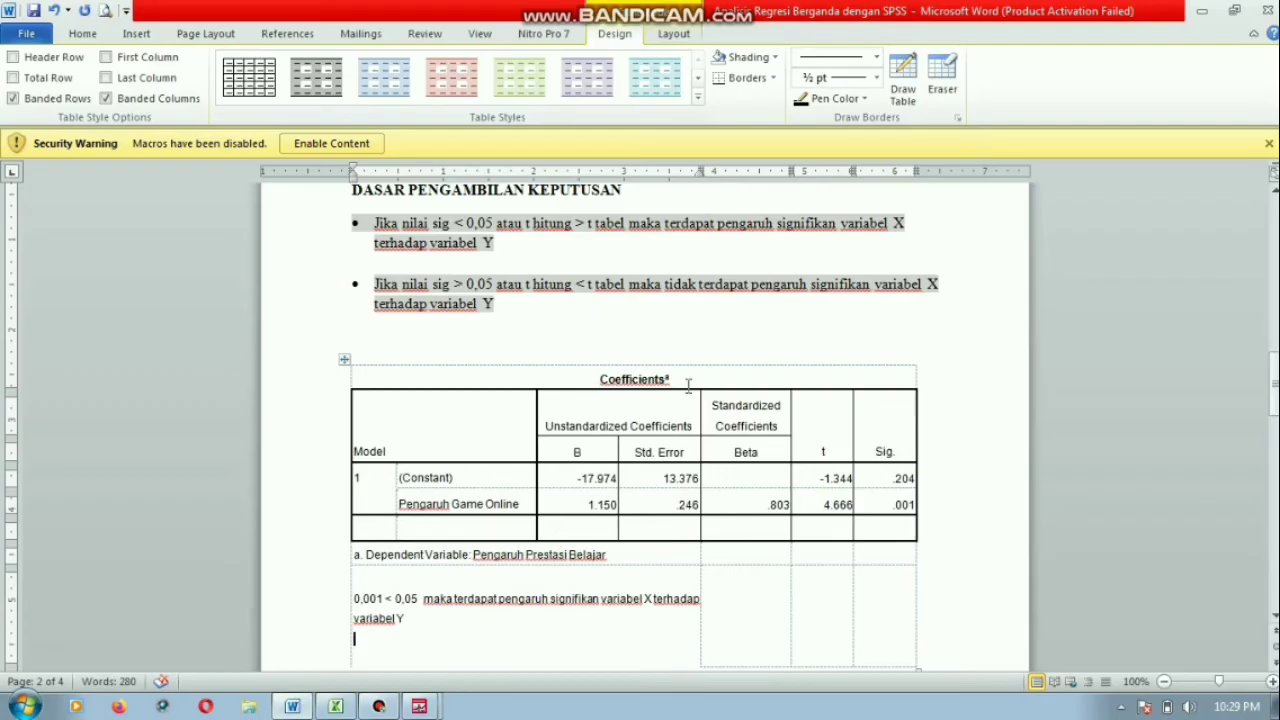
key("Return")
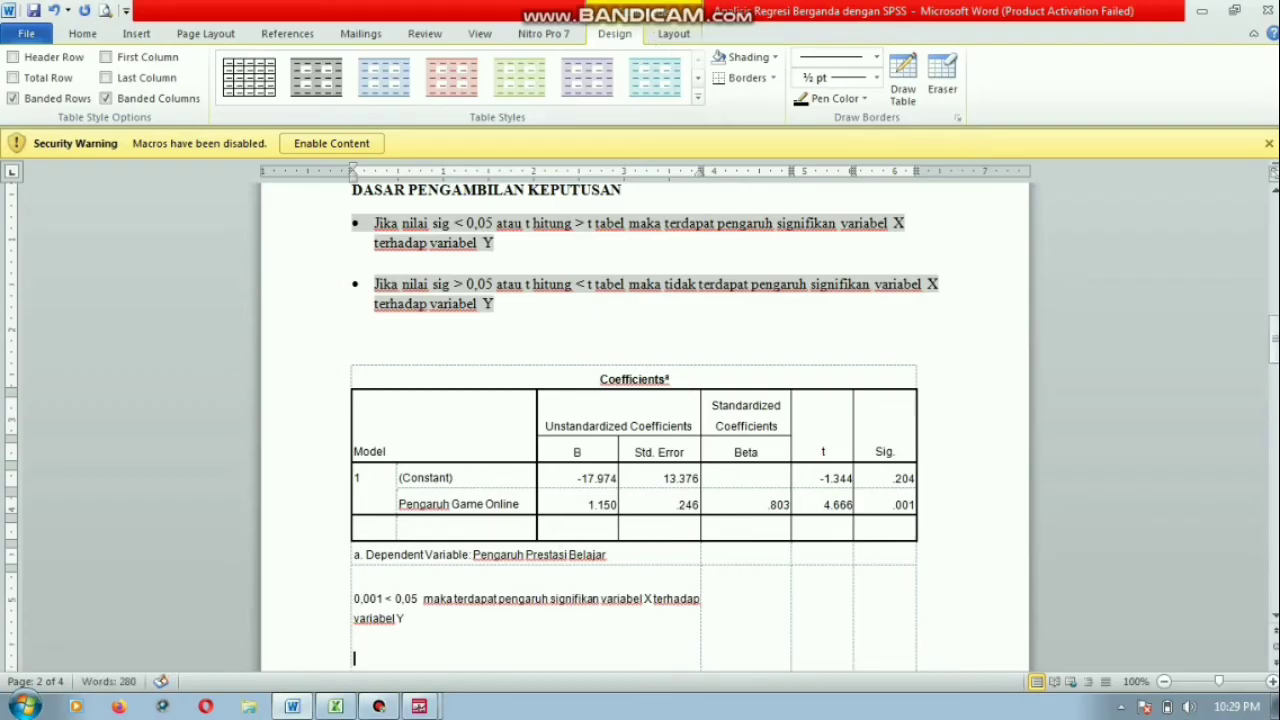
type("2,20099")
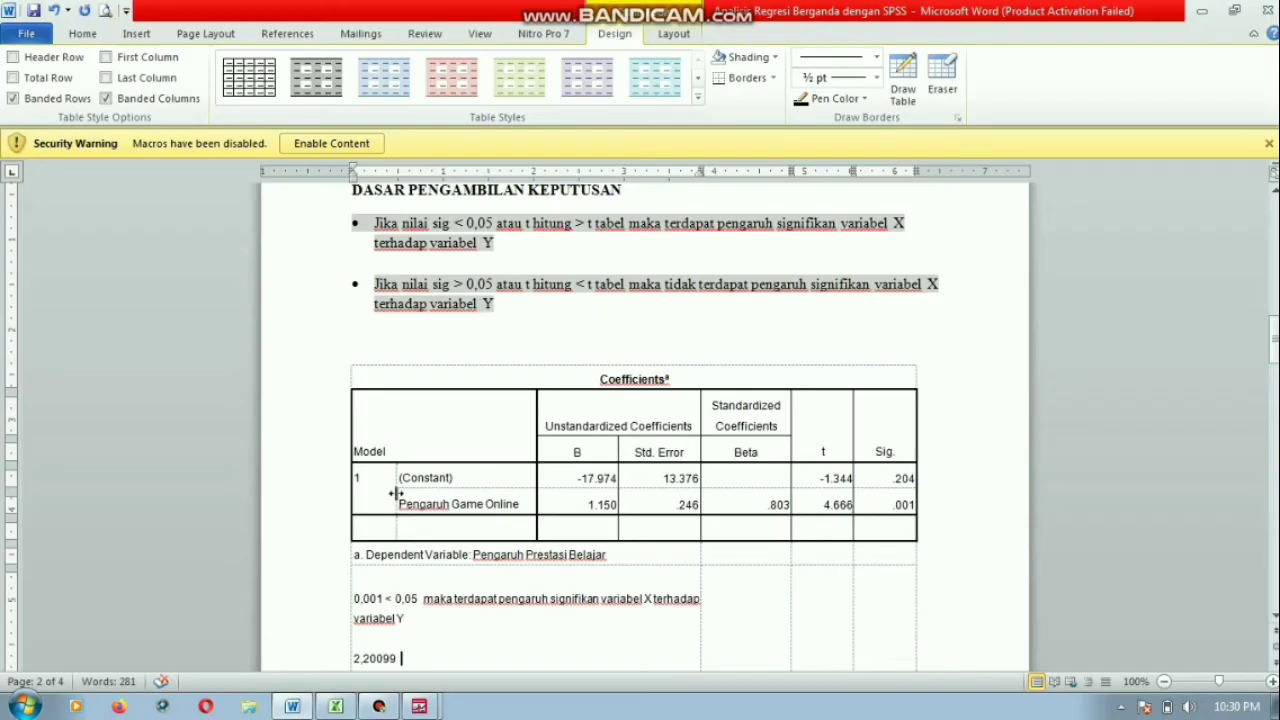
Insert the Pengaruh Game Online t value as 4,666 in front of 2,20099 on the same line
left_click(355, 659)
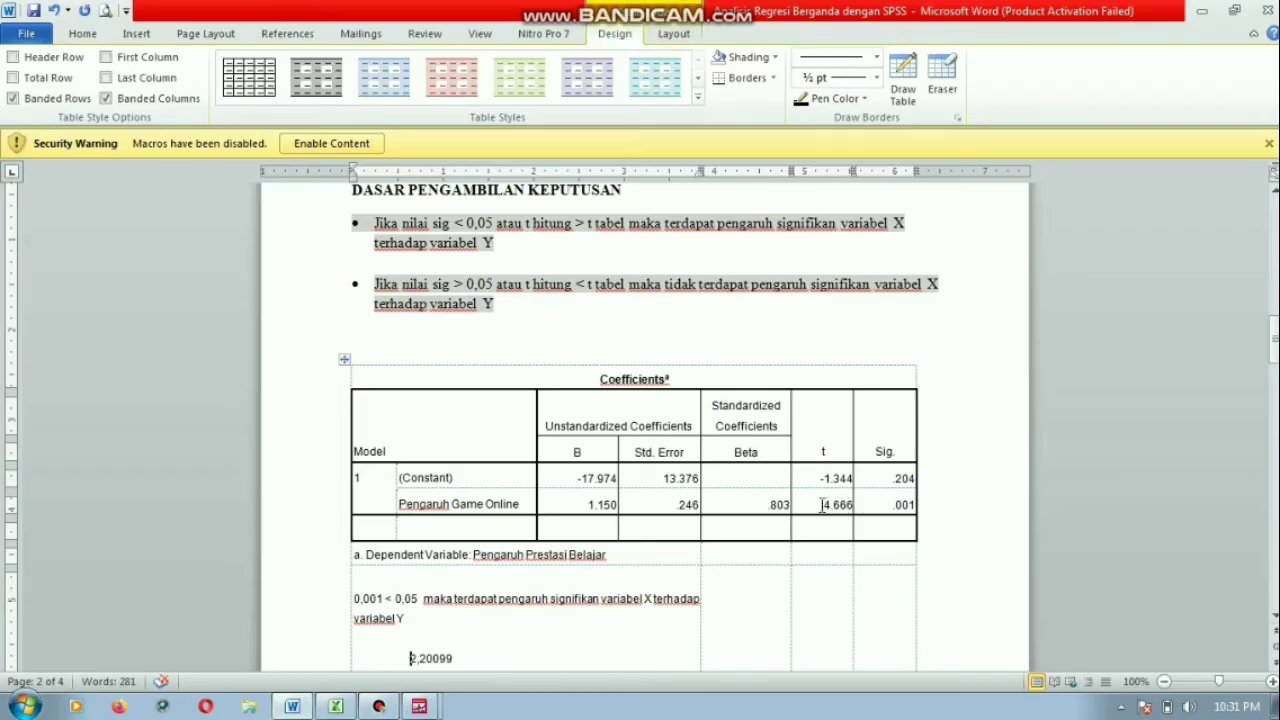
left_click_drag(822, 505, 858, 510)
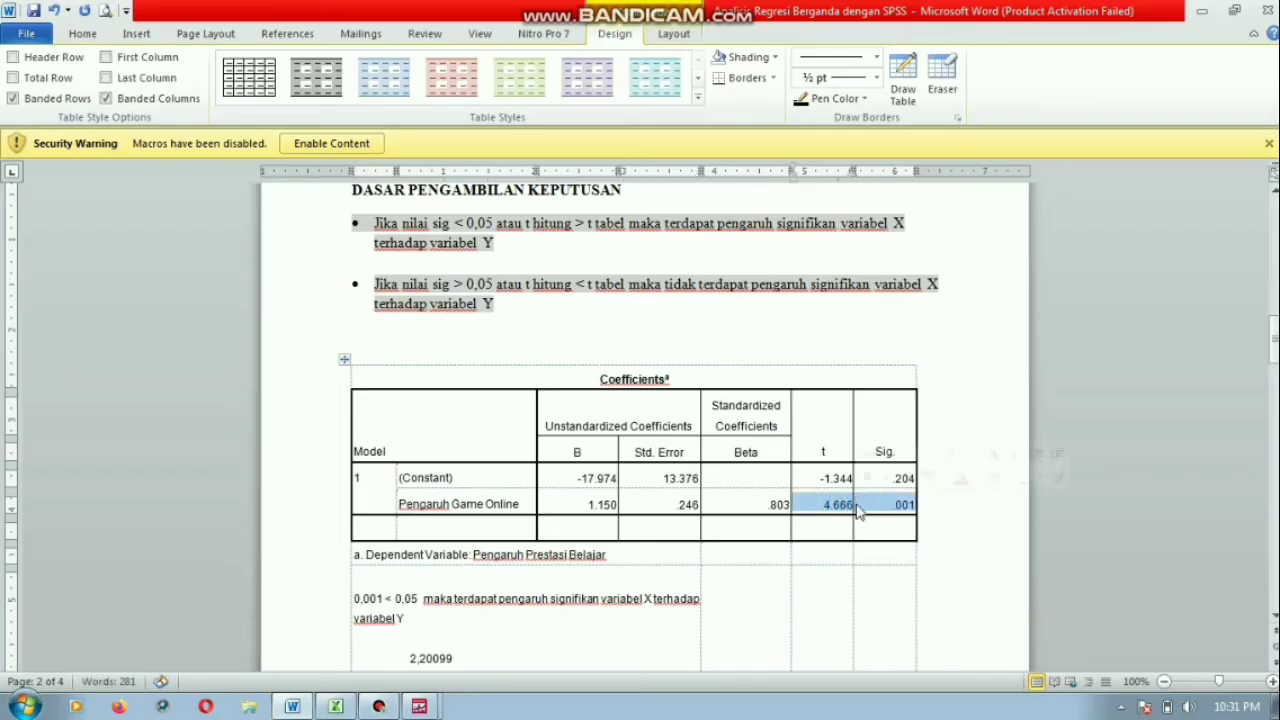
left_click(355, 658)
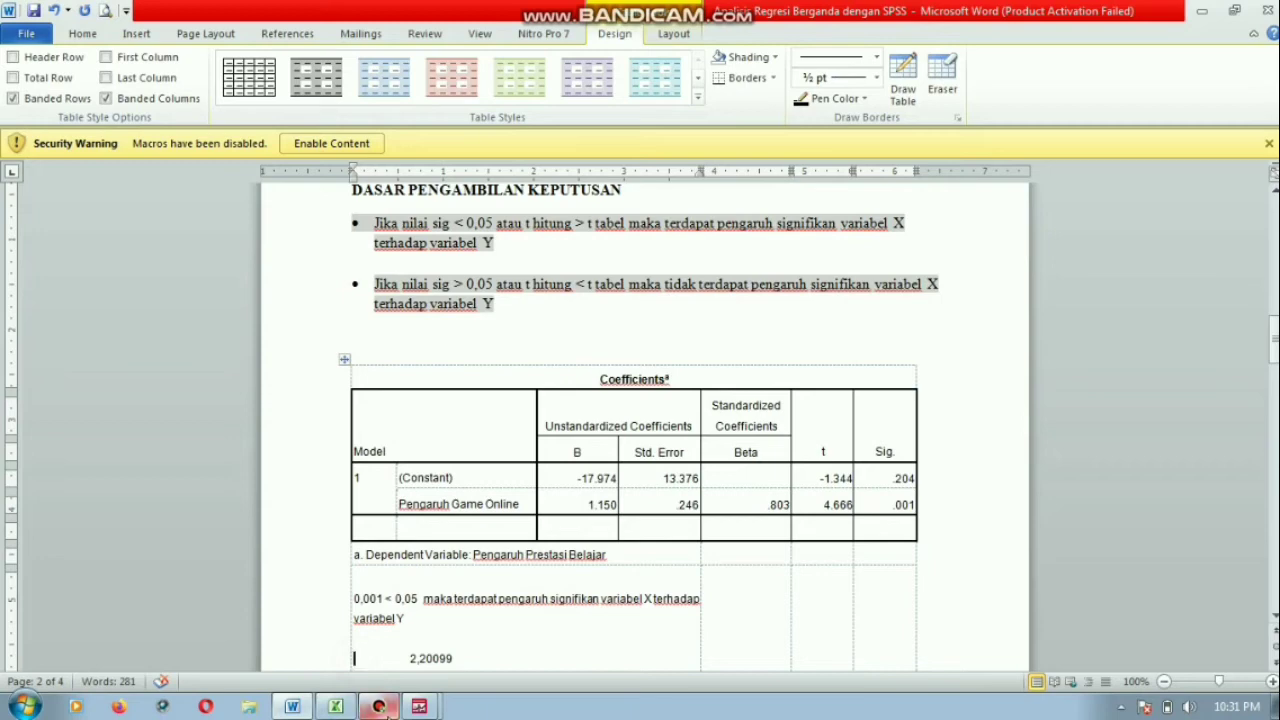
mouse_move(388, 709)
type("4")
type(" 666")
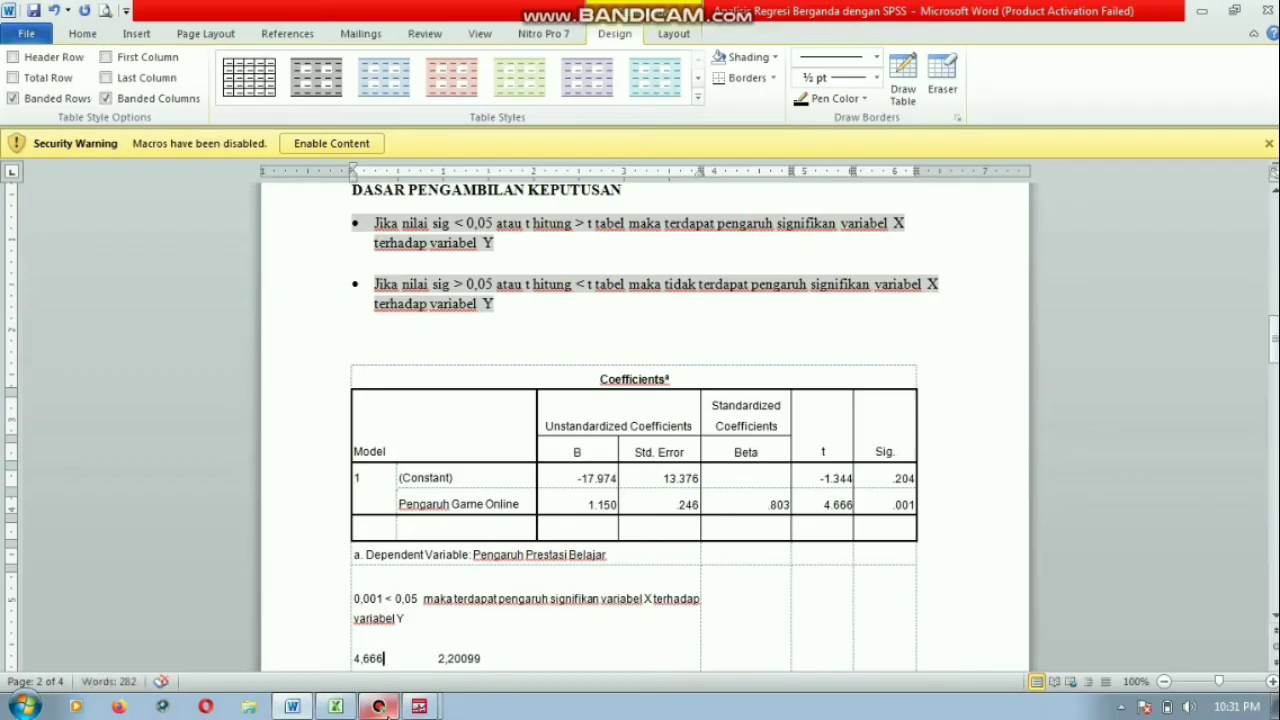
Remove the extra spacing between 4,666 and 2,20099 and place a ">" sign between the two values
key("BackSpace")
key("BackSpace")
key("BackSpace")
key("BackSpace")
key("BackSpace")
key("BackSpace")
key("BackSpace")
key("BackSpace")
key("BackSpace")
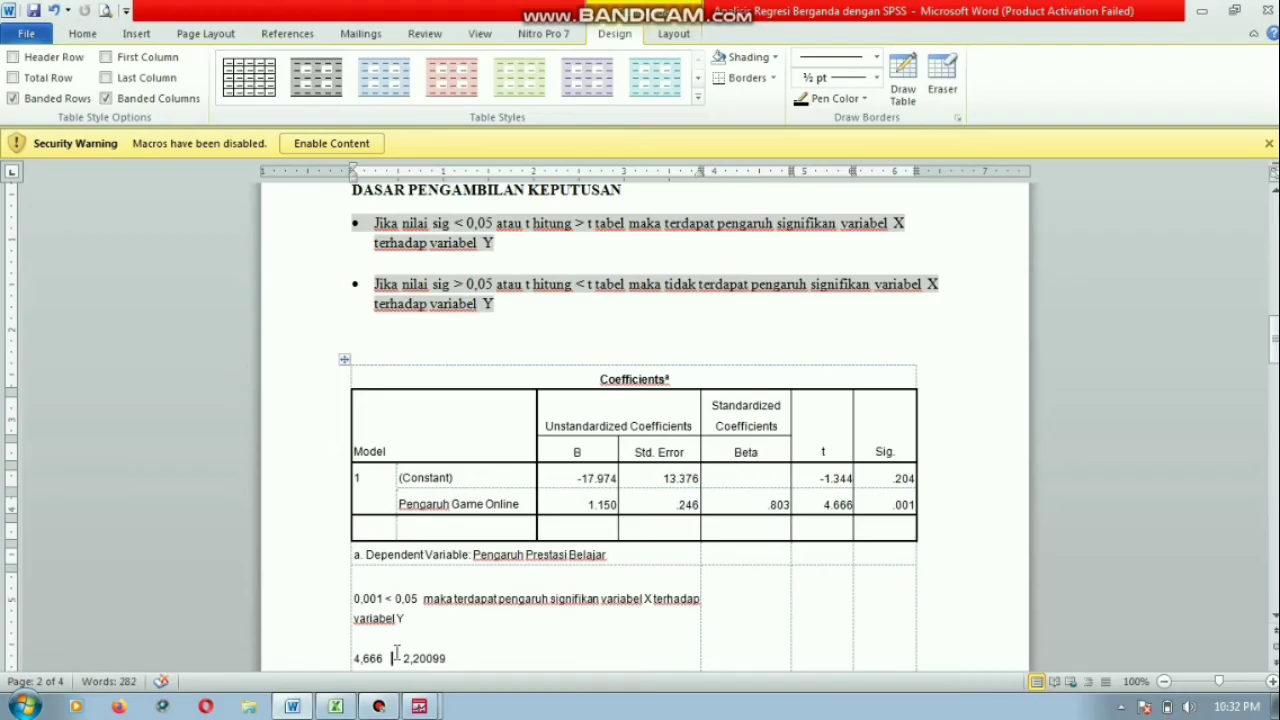
type(">")
Complete the 4,666 > 2,20099 line with "maka terdapat pengaruh signifikan variabel X terhadap variabel Y"
type("m")
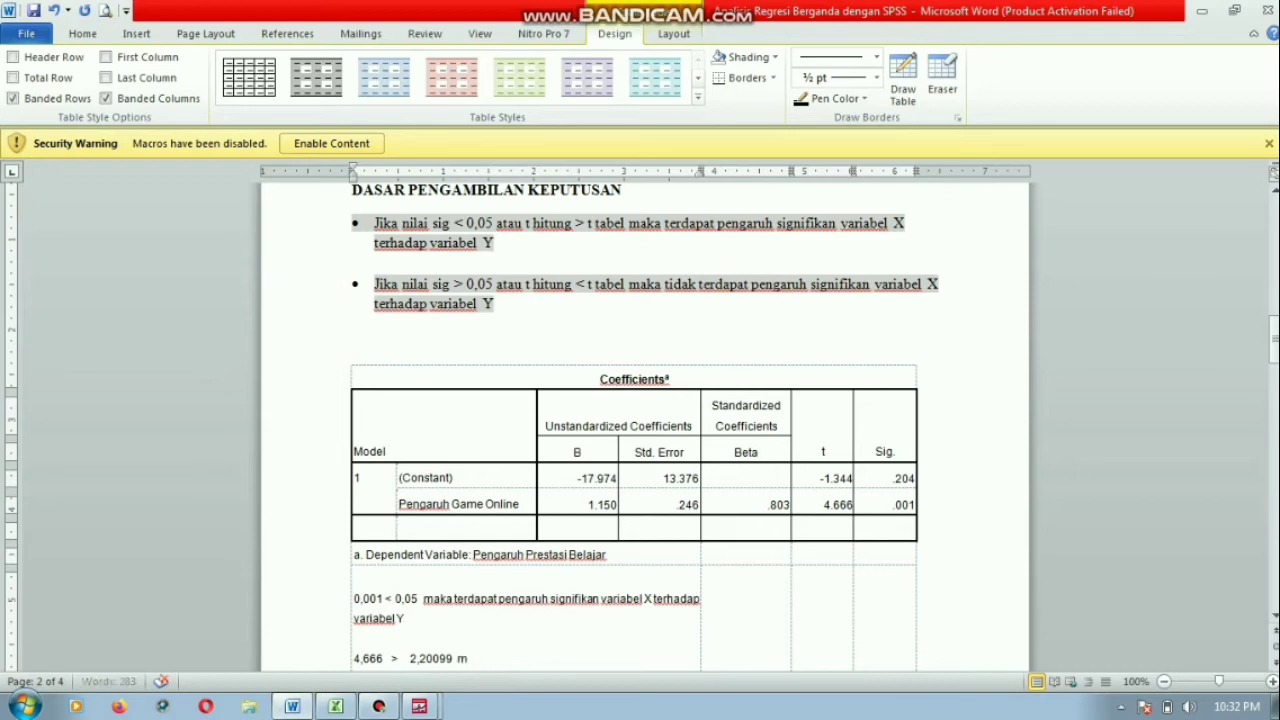
type("aka terdapat")
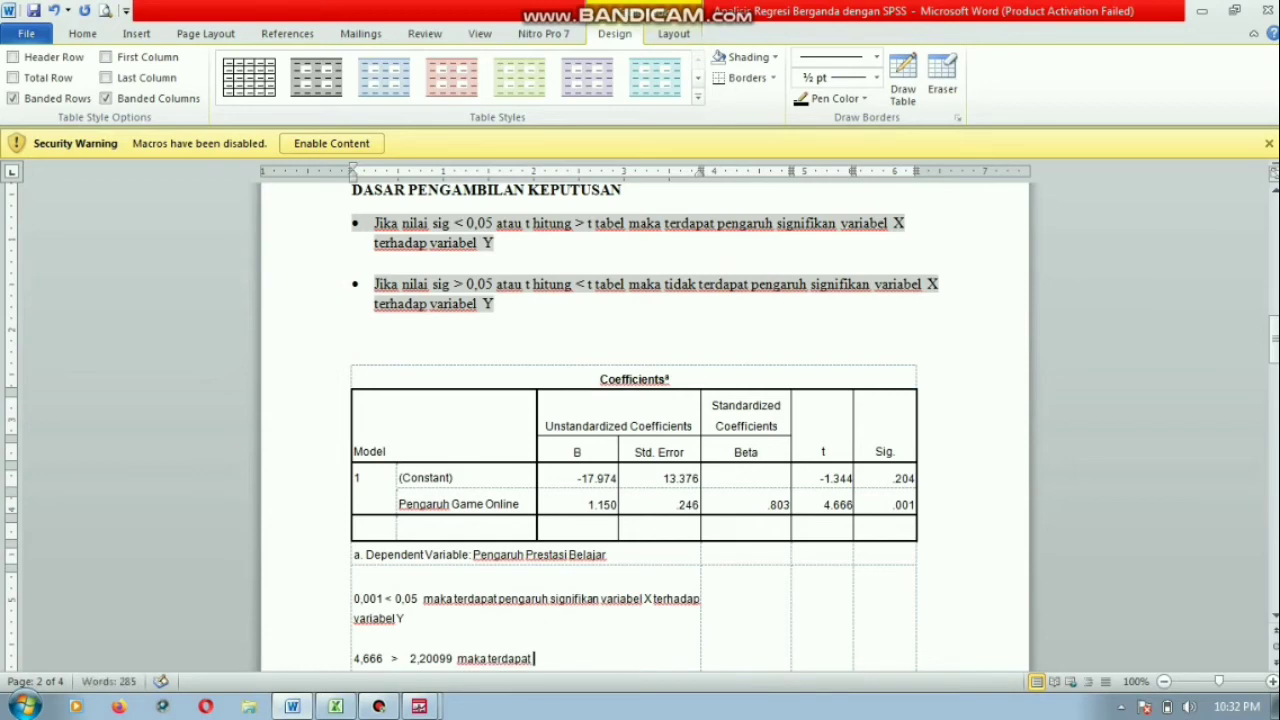
type(" pengaruh sign")
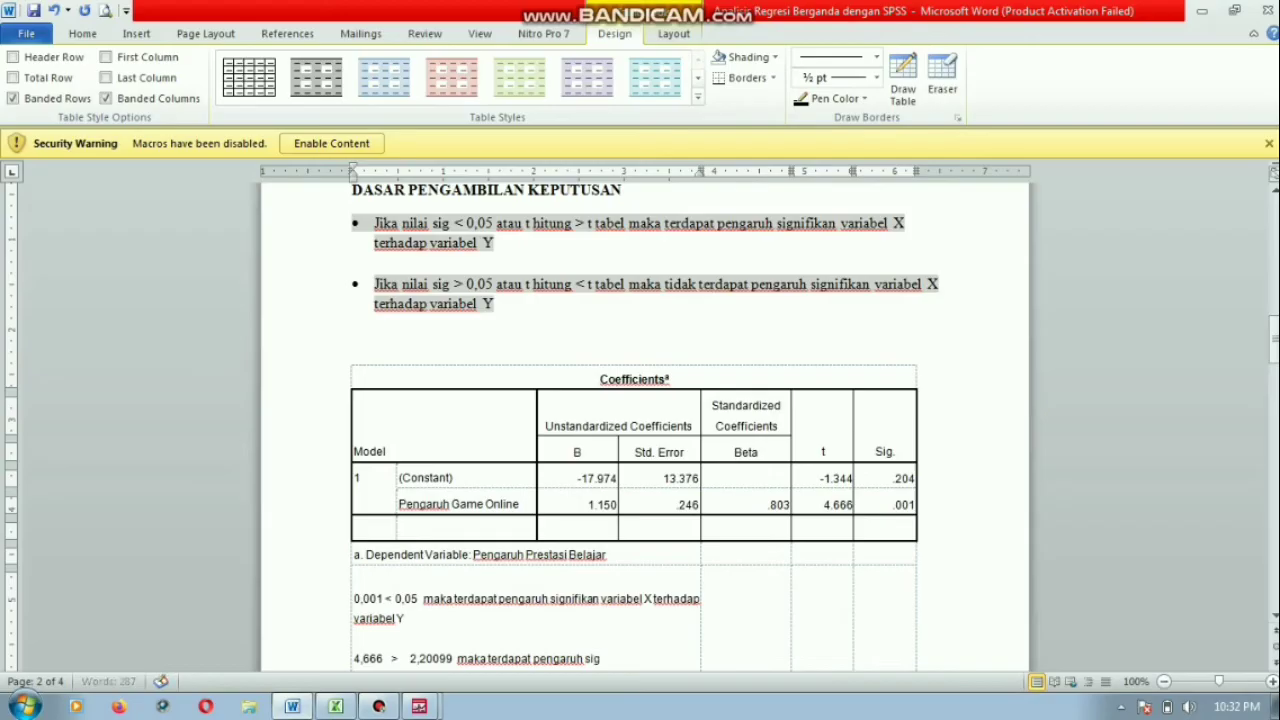
type("ifikan variabel X")
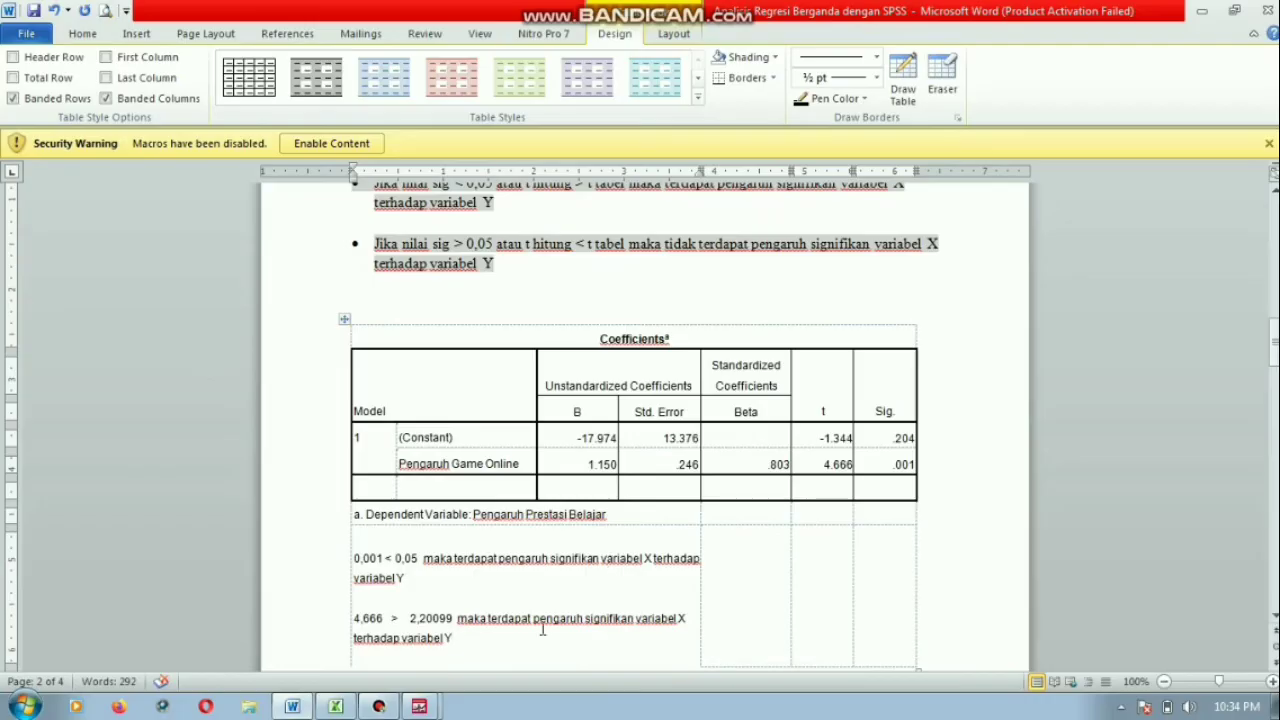
Write the hypothesis decision "Ha diterima sedangkan Ho ditolak" below the t value comparison
scroll(543, 629, "down", 1)
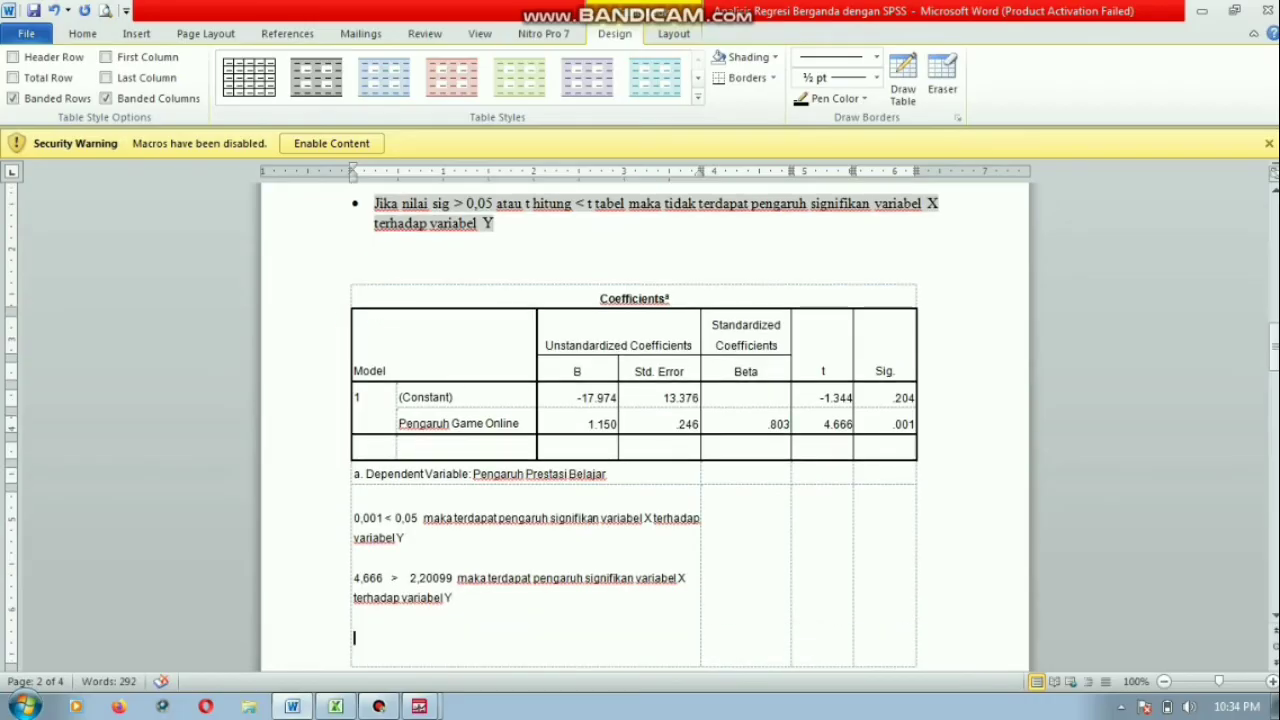
type("Ha di")
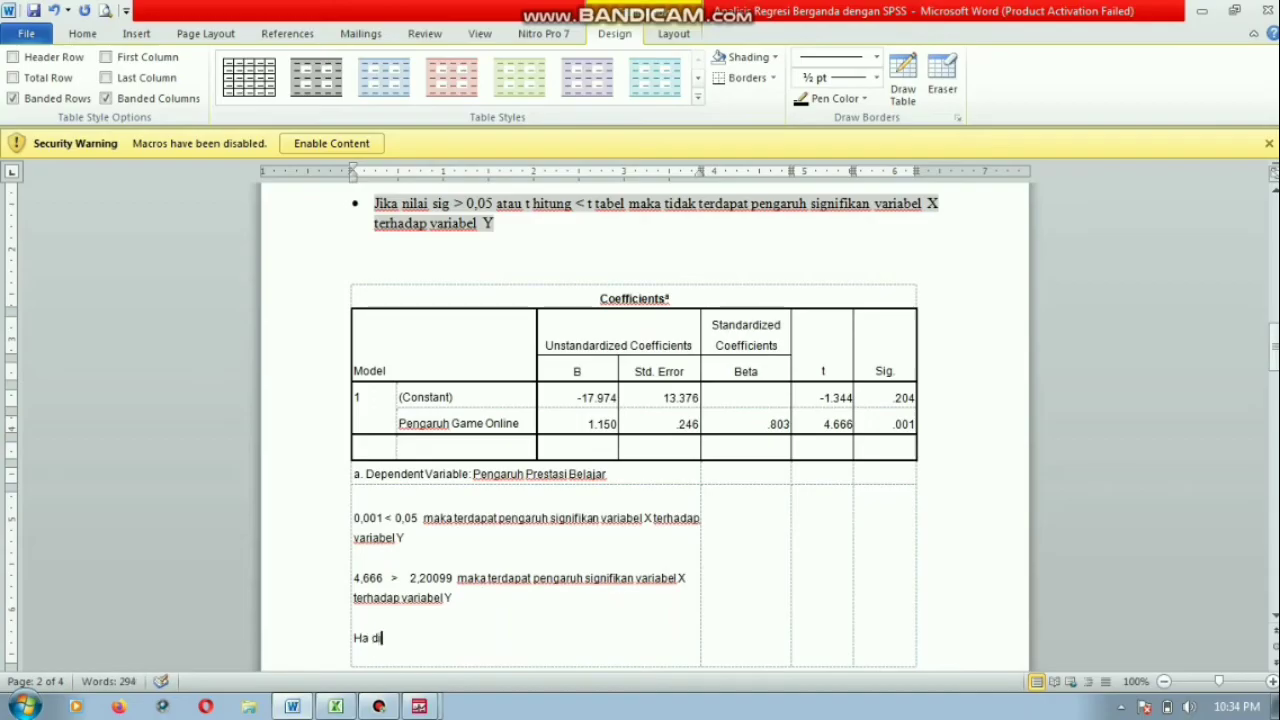
type("terima")
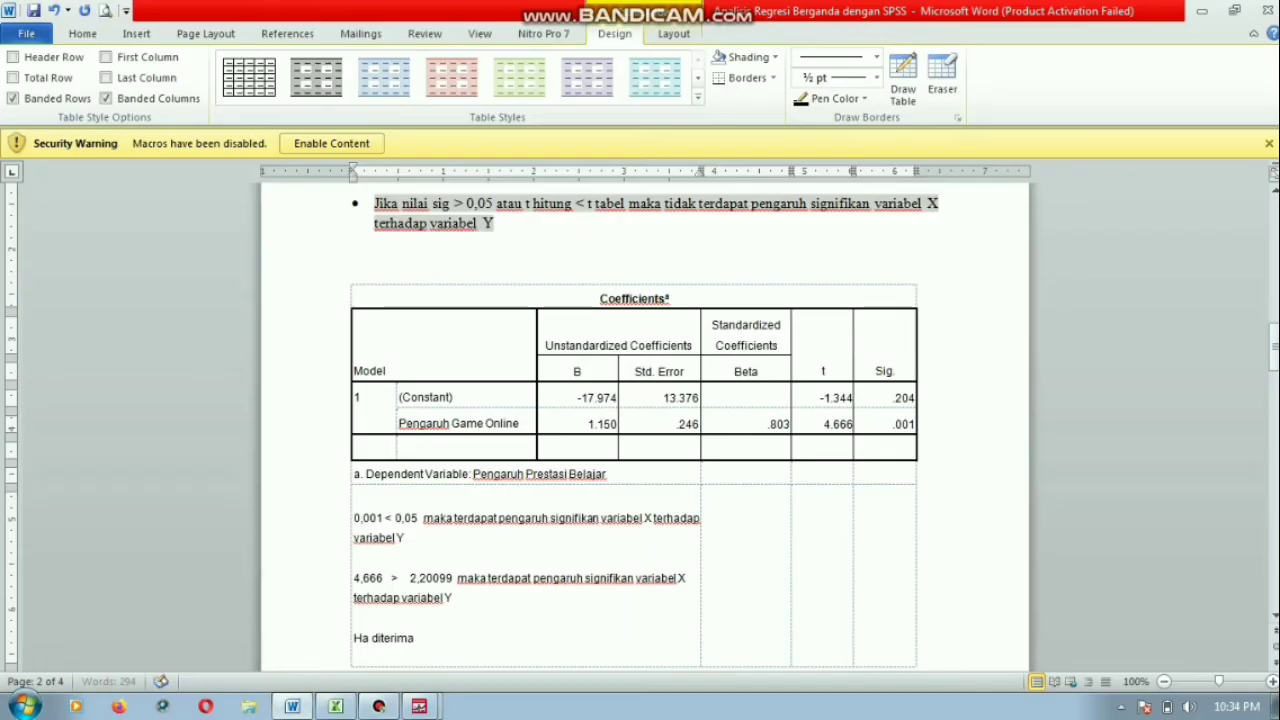
type(" sedang")
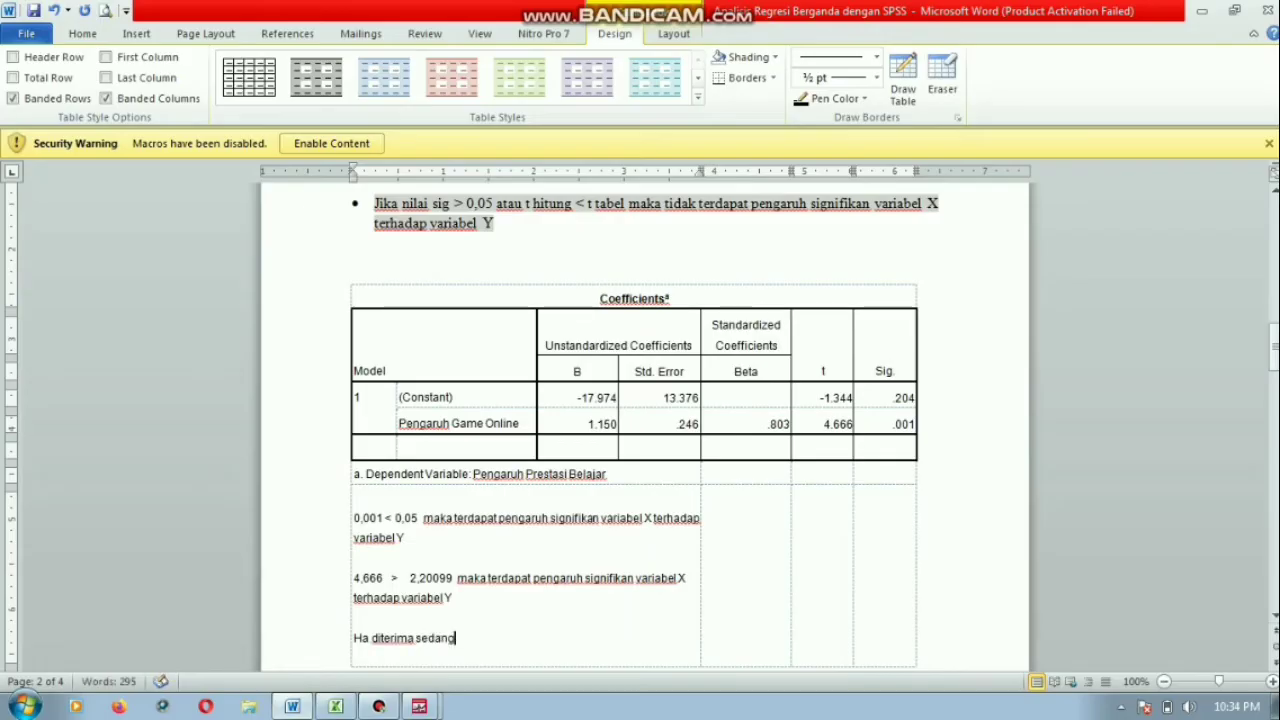
type("kan Ho")
type(" dit")
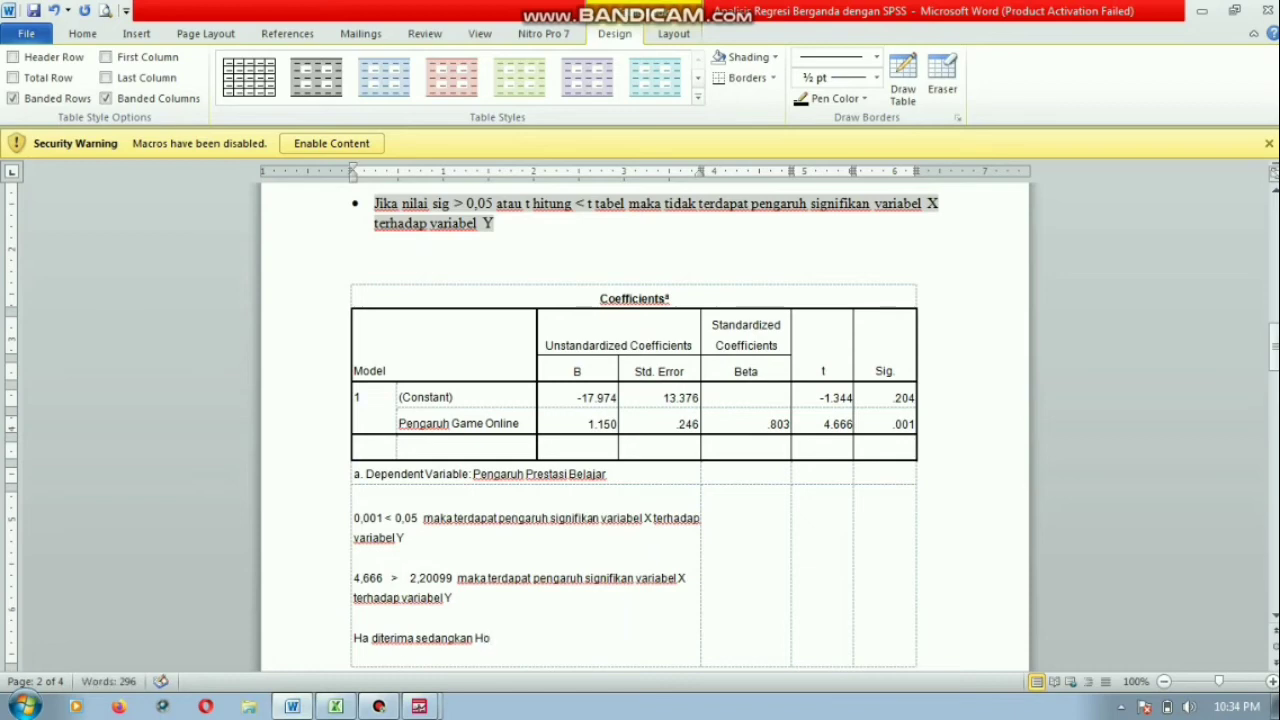
type("ak")
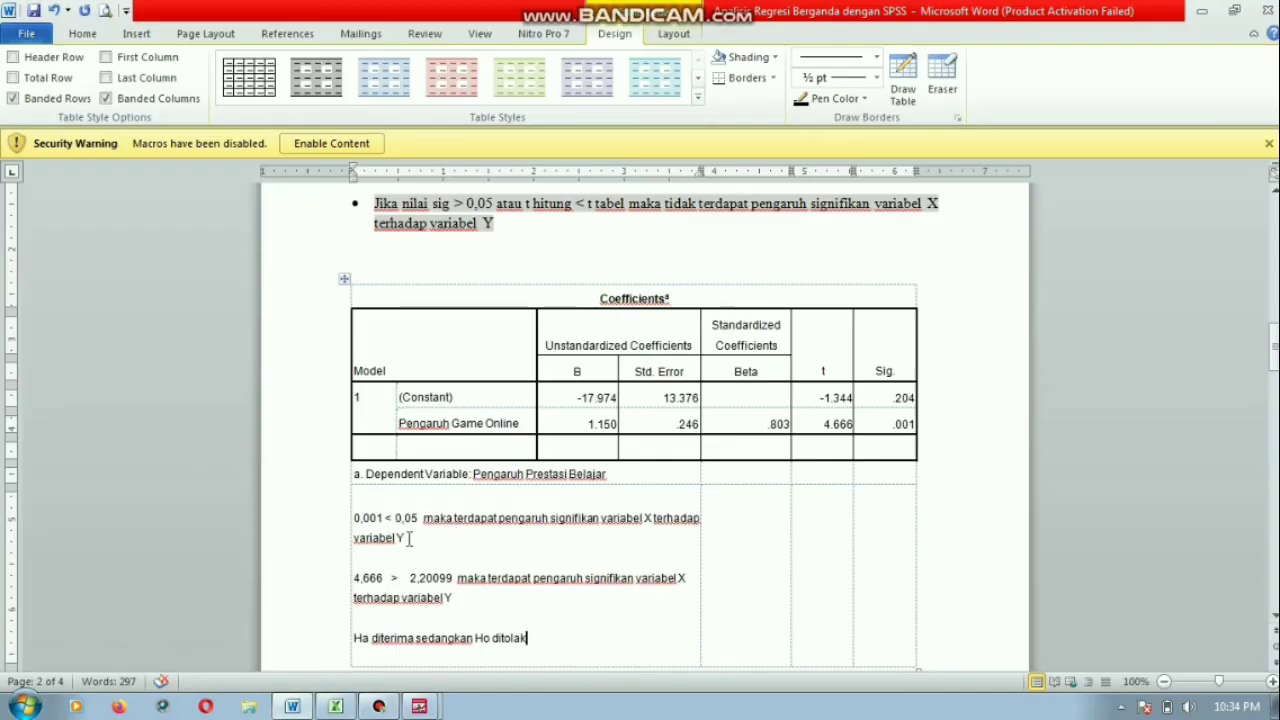
Copy the ANOVA table from the first regression in the SPSS output and paste it below the UJI F decision rules in the Word document
key("alt+Tab")
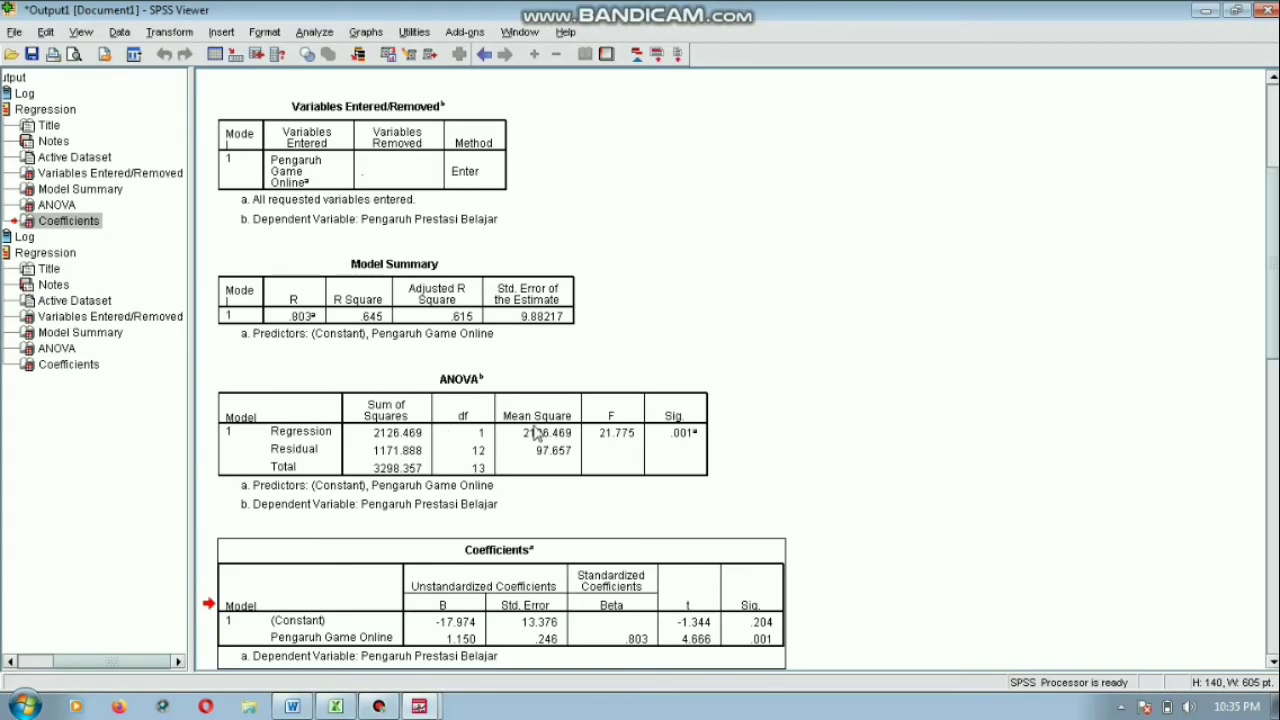
left_click(613, 419)
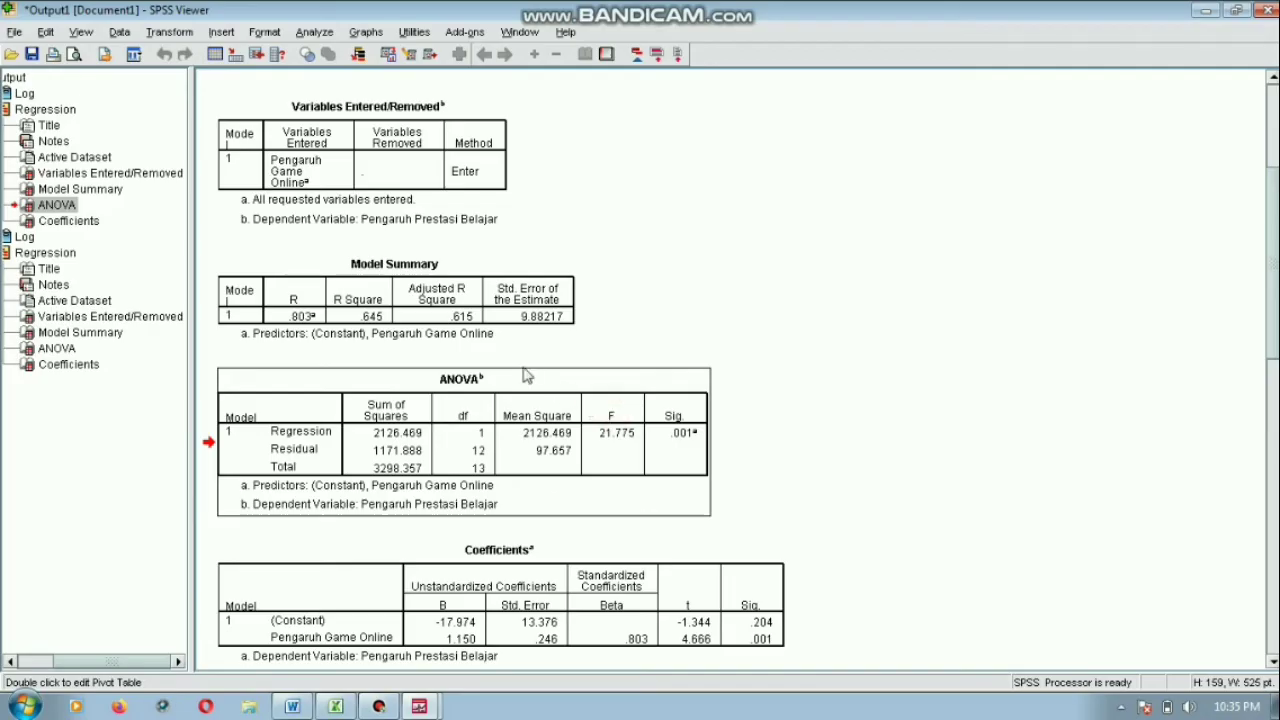
right_click(529, 399)
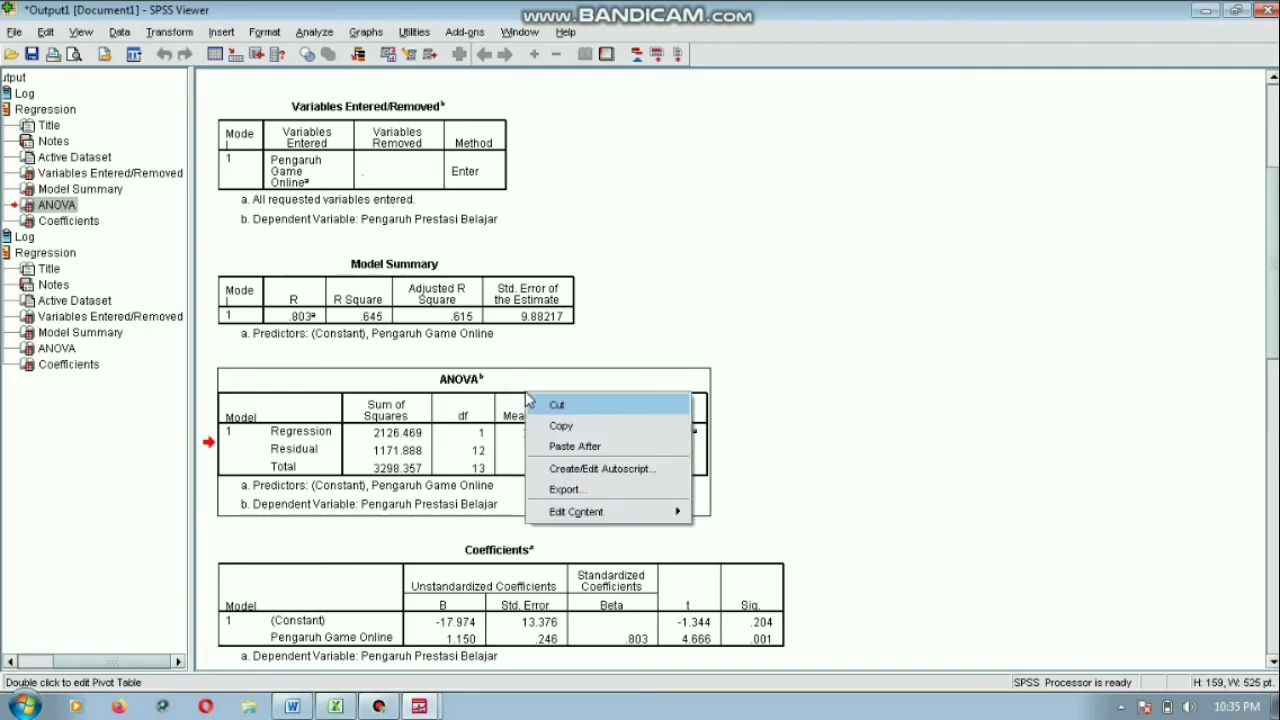
left_click(570, 427)
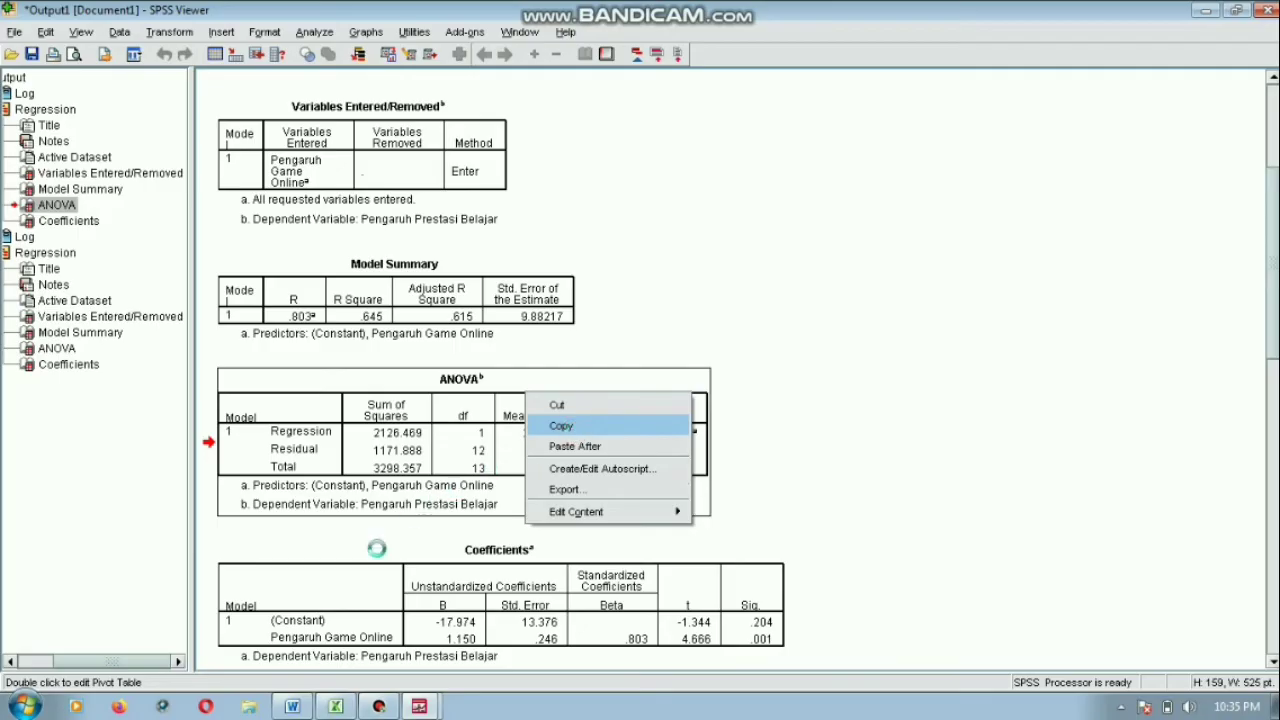
left_click(297, 703)
key("ctrl+v")
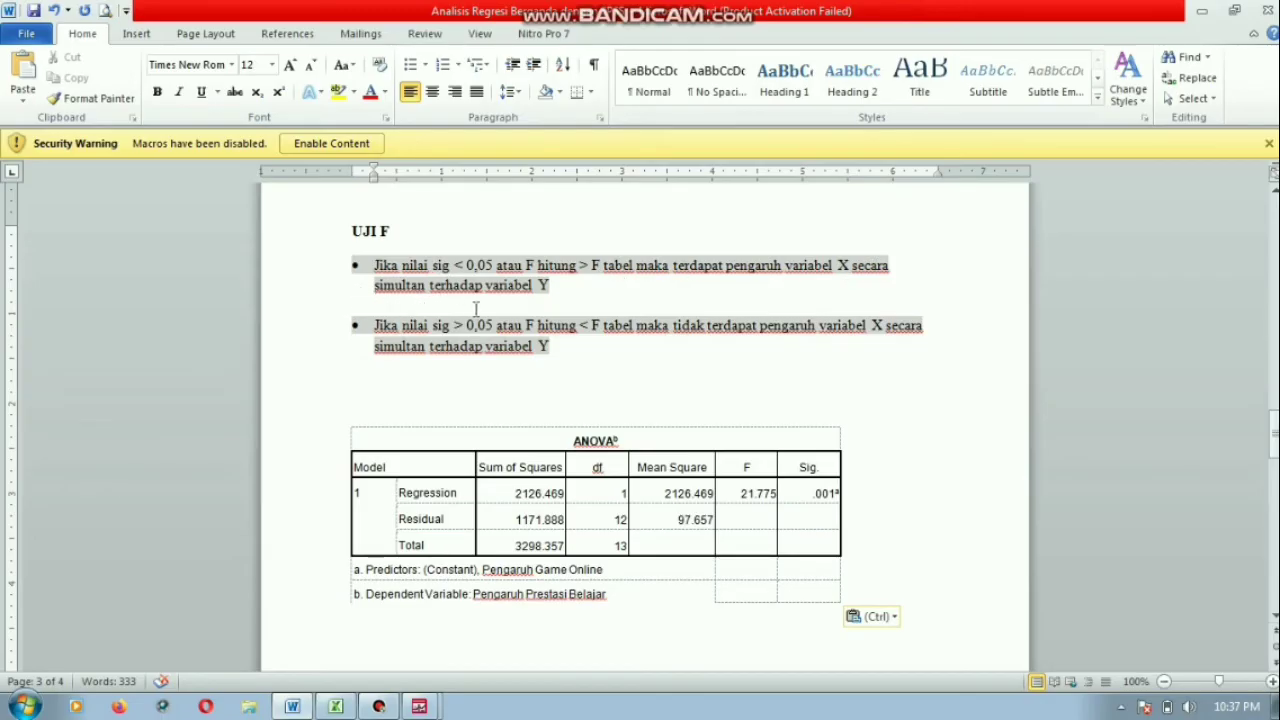
Insert the word "signifikan" after "pengaruh" in both UJI F decision rules
left_click(812, 265)
type("signifikan")
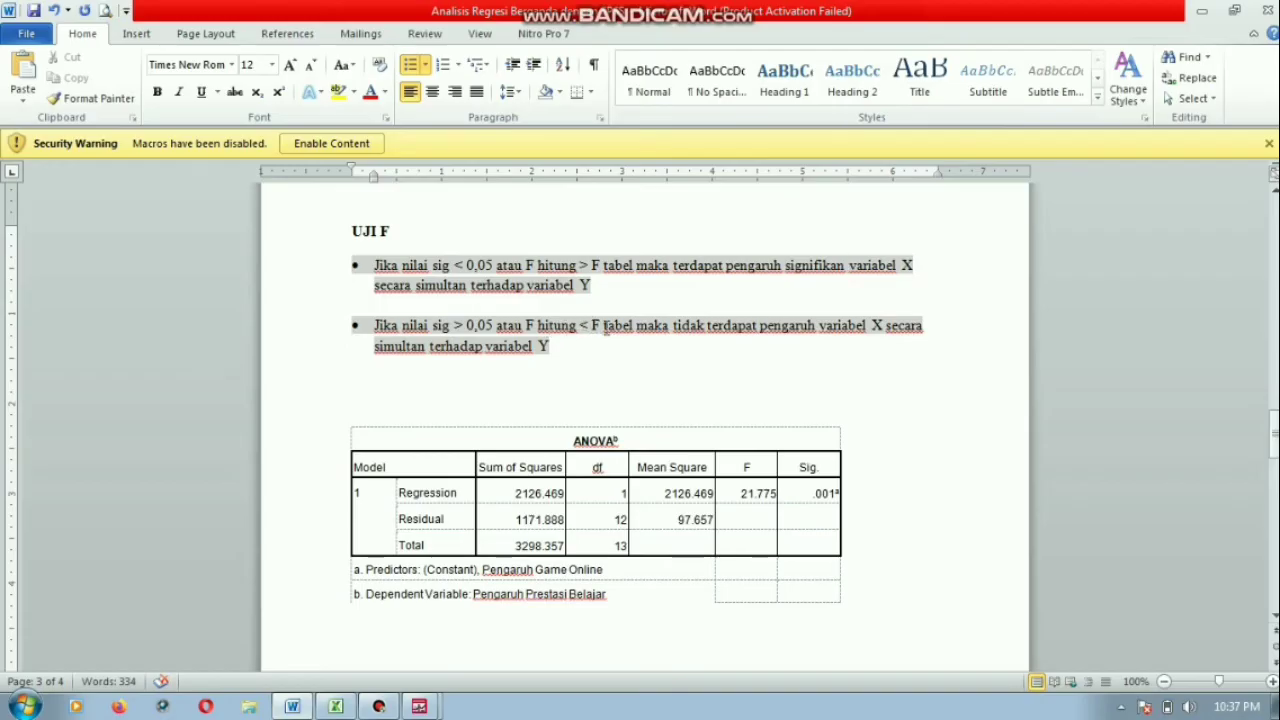
left_click(817, 325)
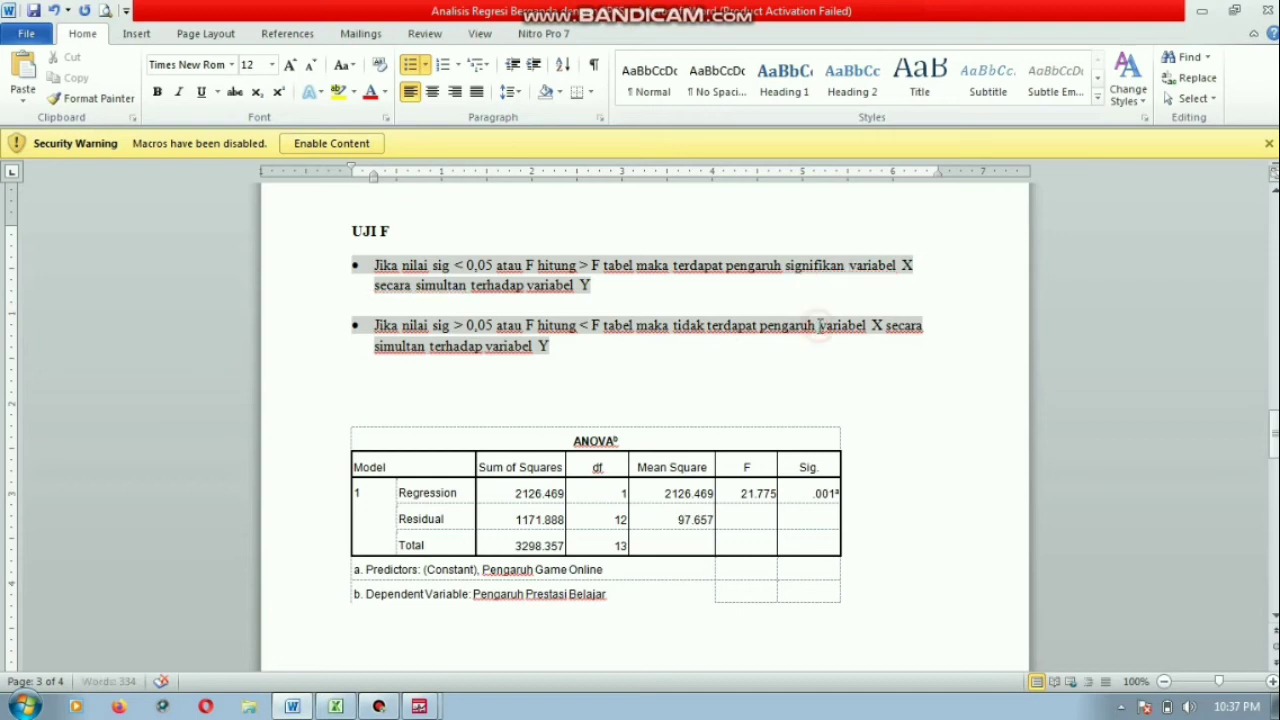
type("sign")
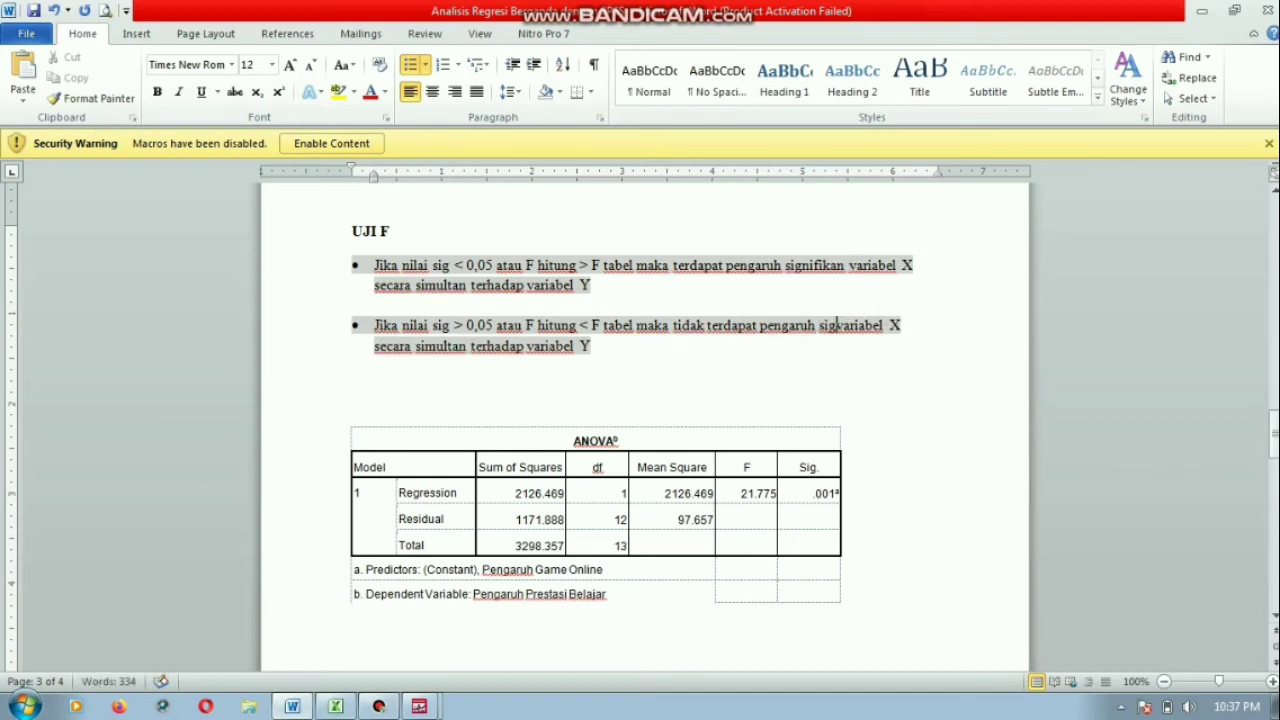
type("ifikan")
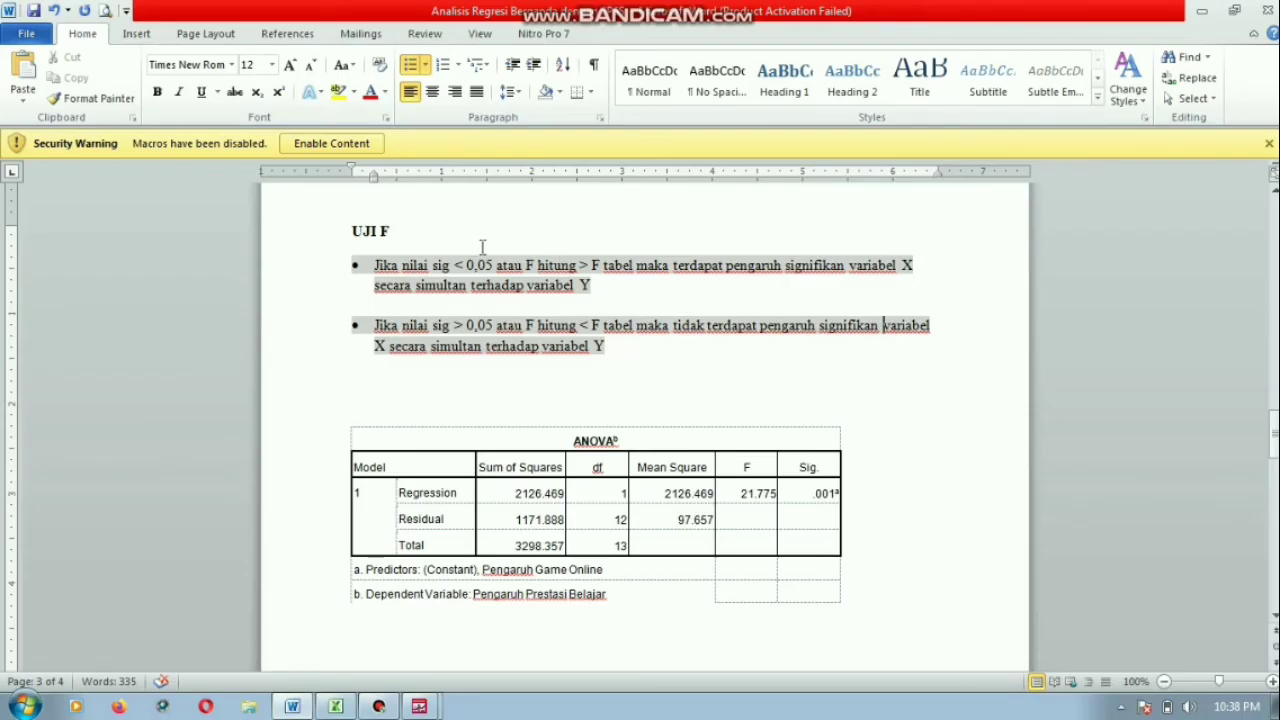
Compare the F hitung and sig criteria in the first UJI F rule with the F and Sig. values in the ANOVA table
left_click_drag(514, 265, 575, 268)
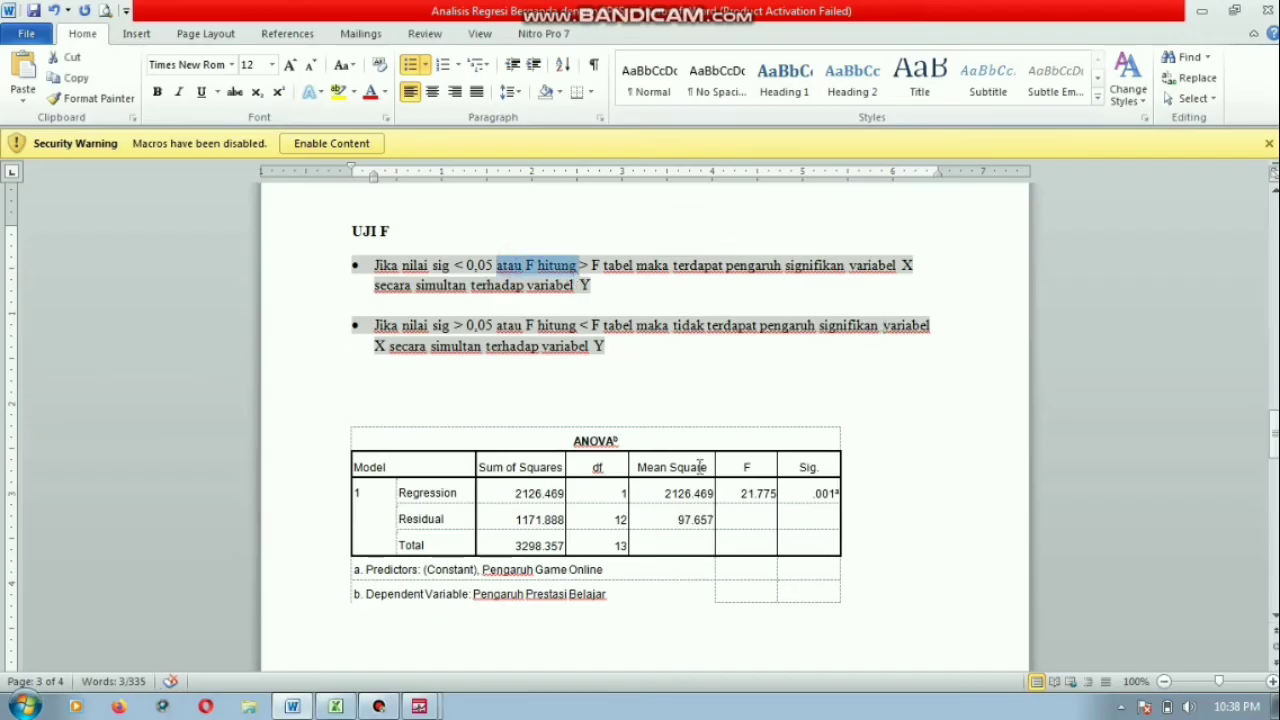
left_click_drag(736, 463, 760, 491)
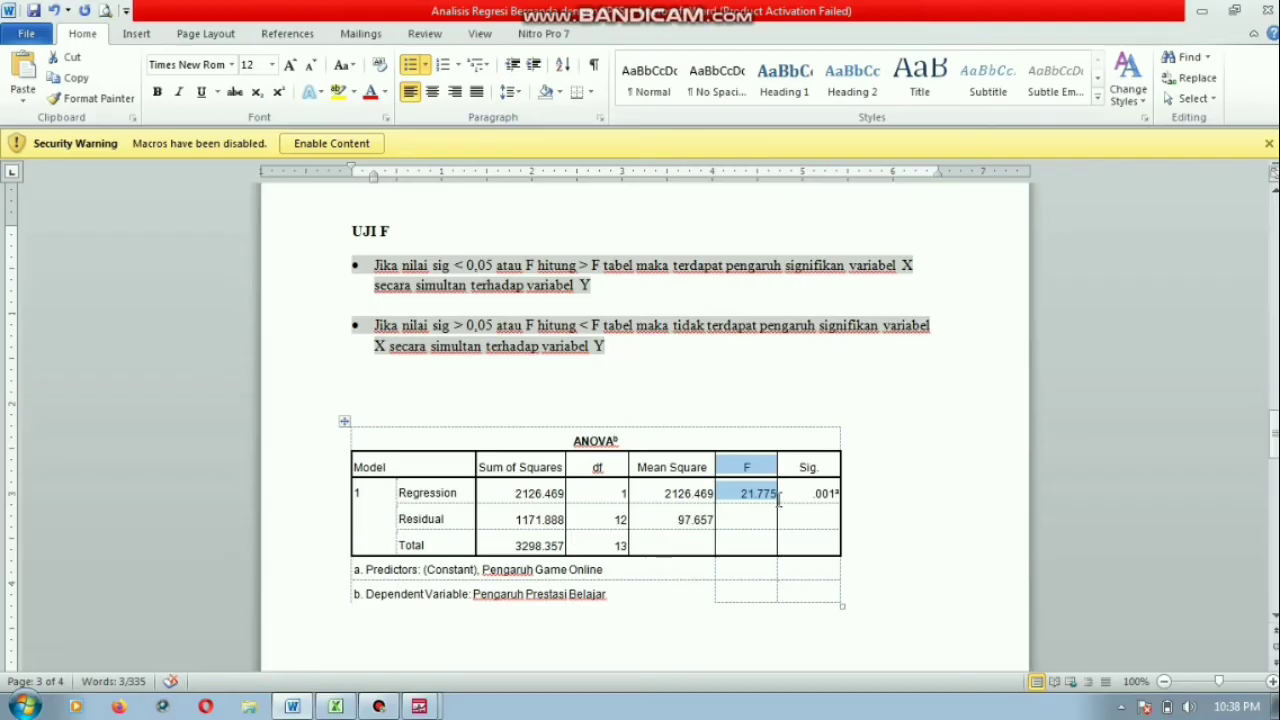
left_click_drag(779, 502, 775, 495)
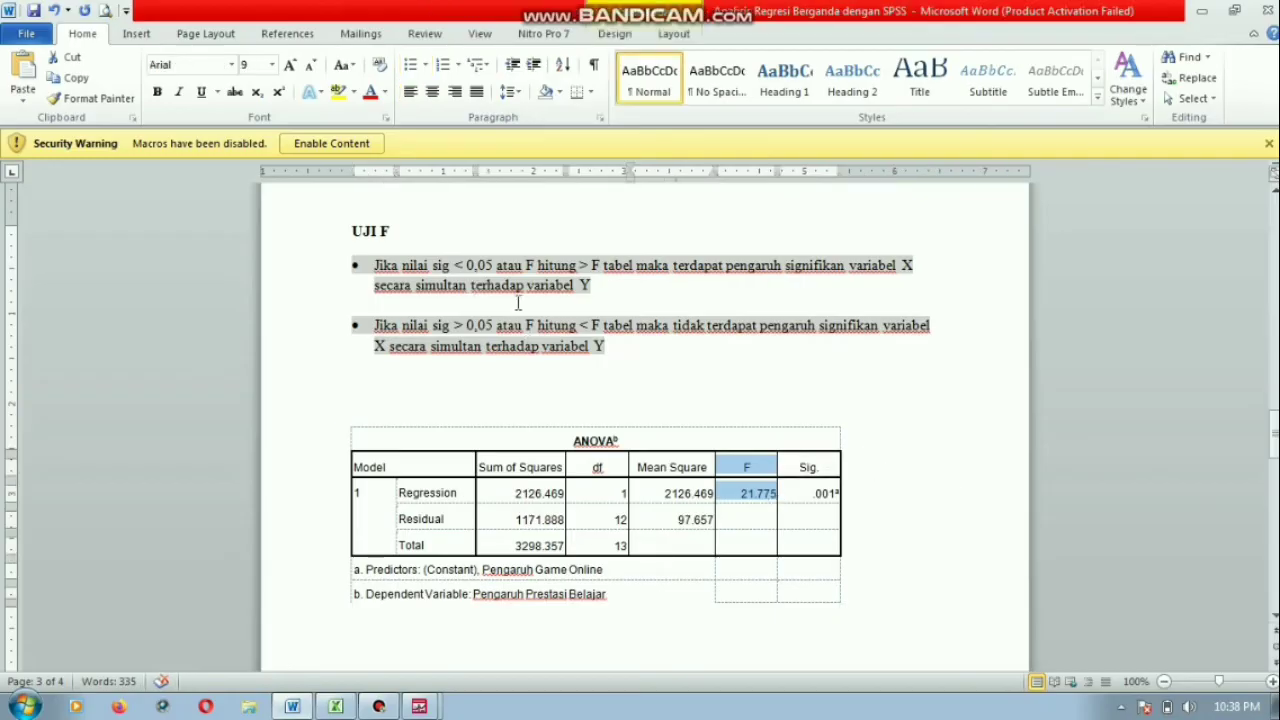
left_click_drag(403, 265, 474, 266)
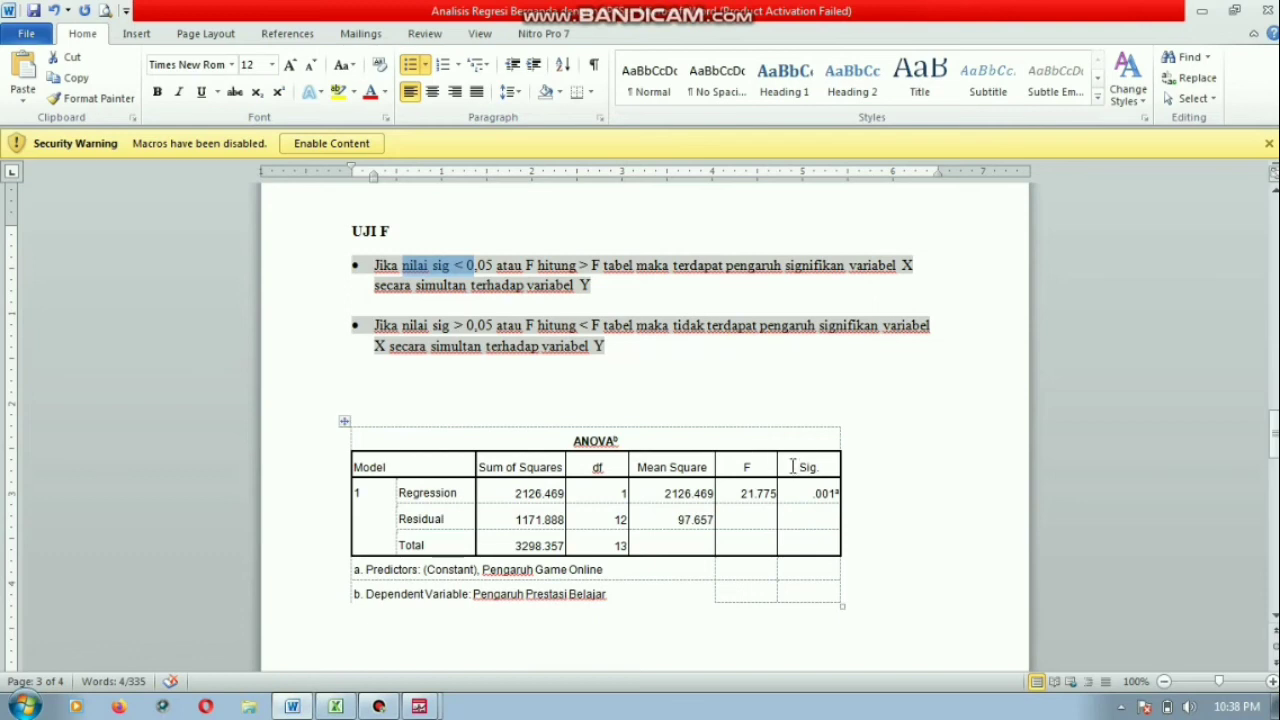
left_click_drag(792, 466, 840, 500)
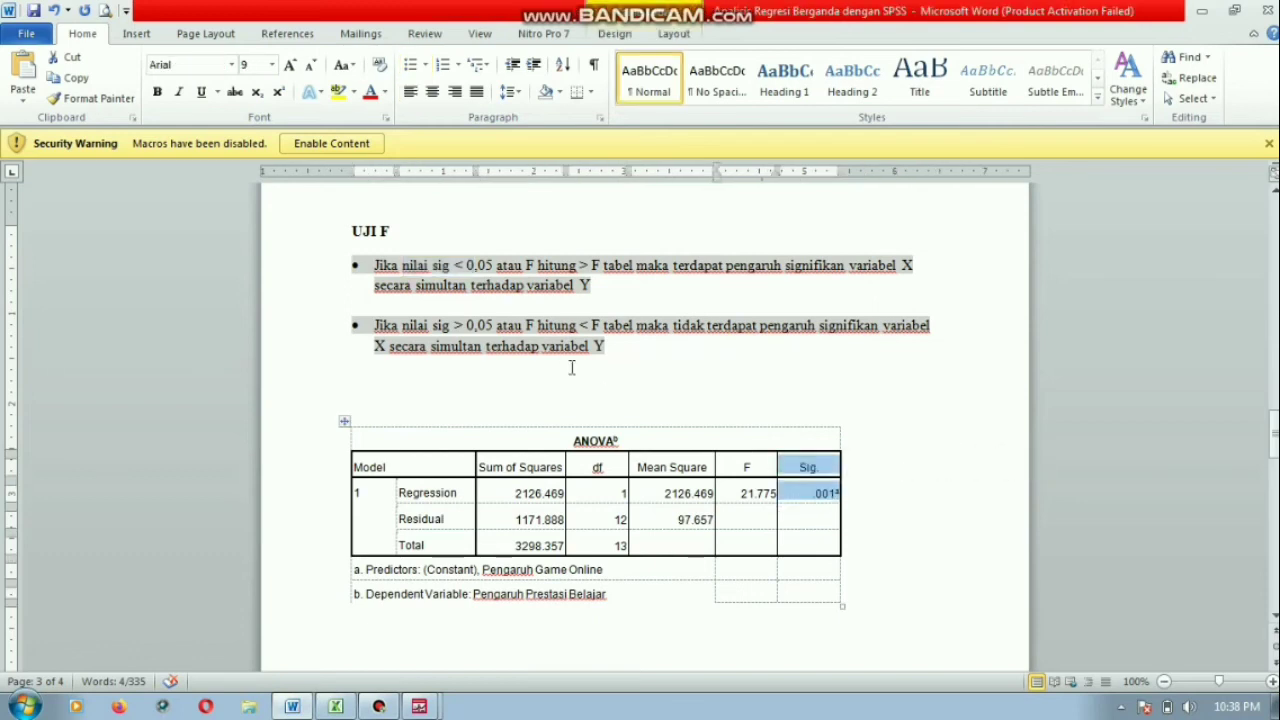
left_click_drag(748, 467, 757, 500)
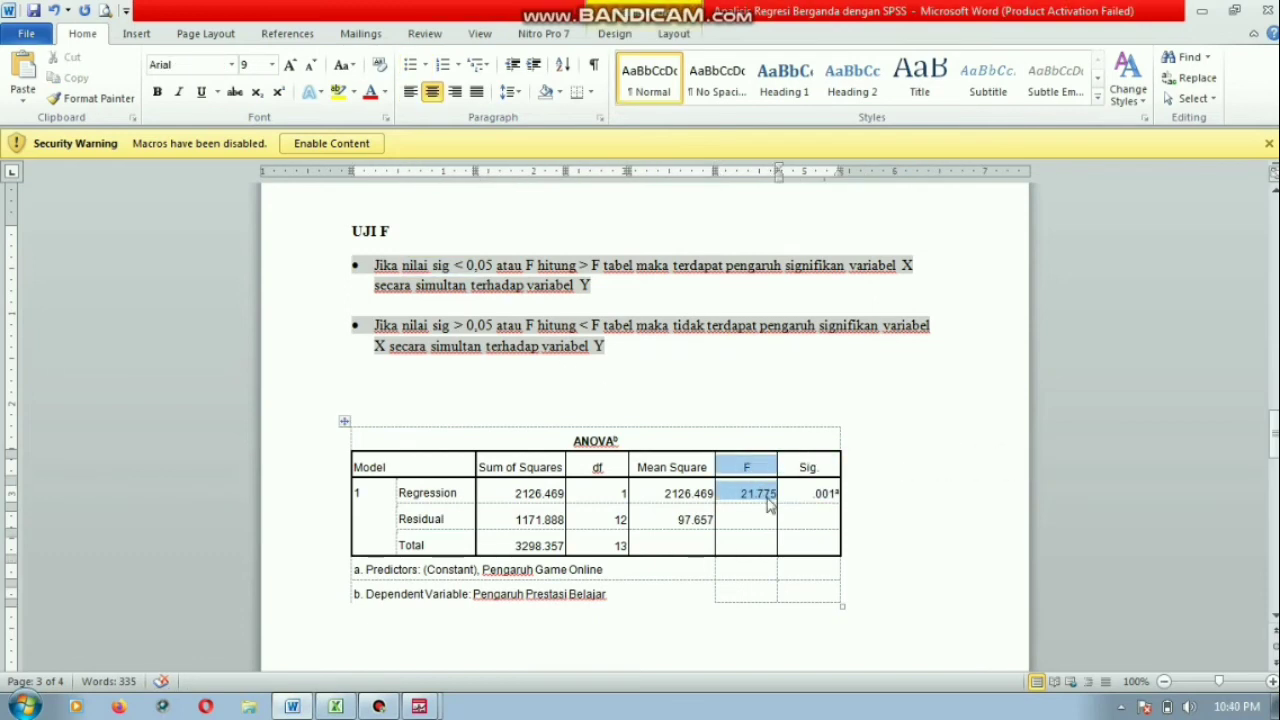
Write the F value comparison "21,775 > 3,89" on the line below the ANOVA table
left_click(368, 637)
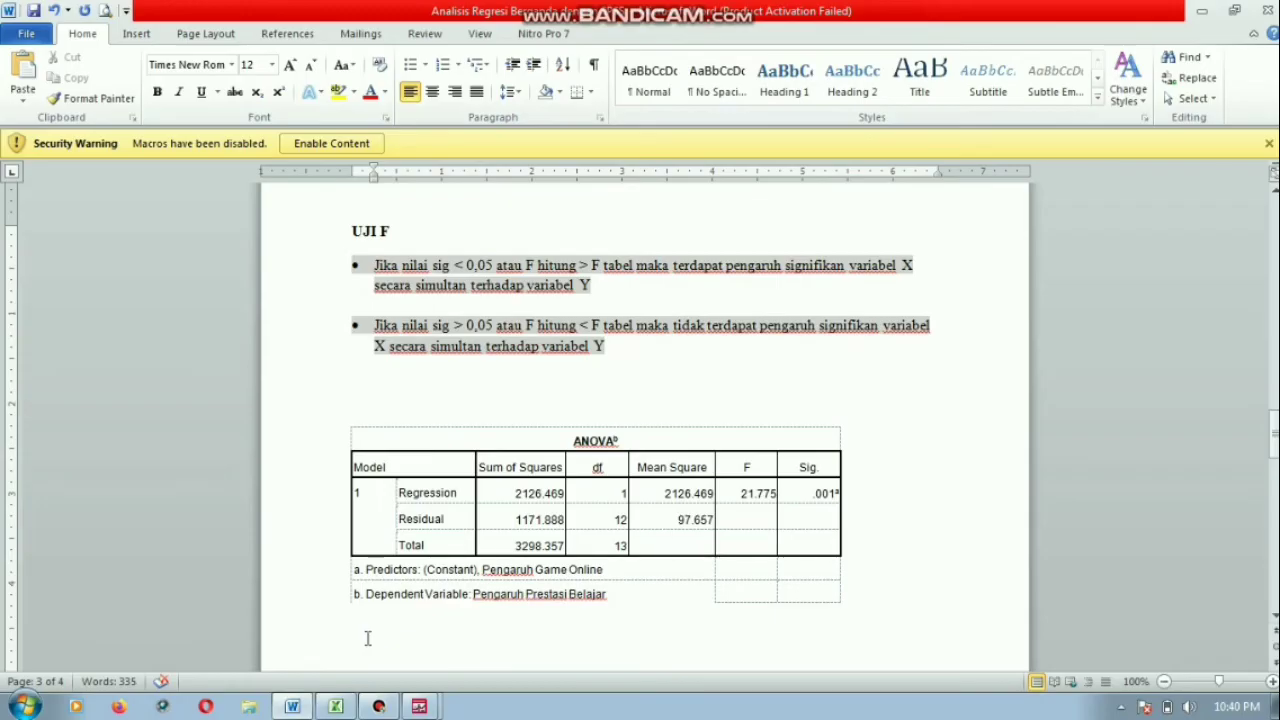
type("21.775")
left_click(444, 639)
type("3,89")
left_click(422, 636)
type(">")
Continue the F value comparison line with the conclusion "maka terdapat pengaruh signifikan"
left_click(483, 639)
type("mak")
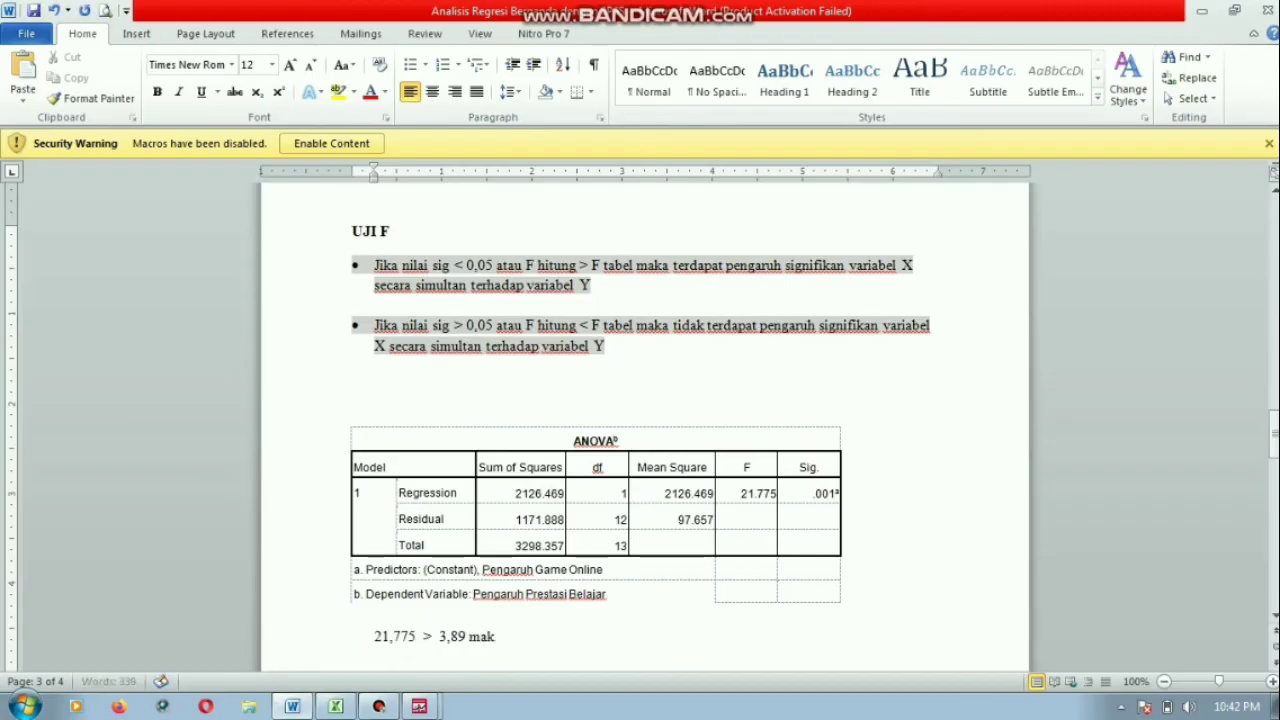
type("a dapat dis")
key("BackSpace")
key("BackSpace")
key("BackSpace")
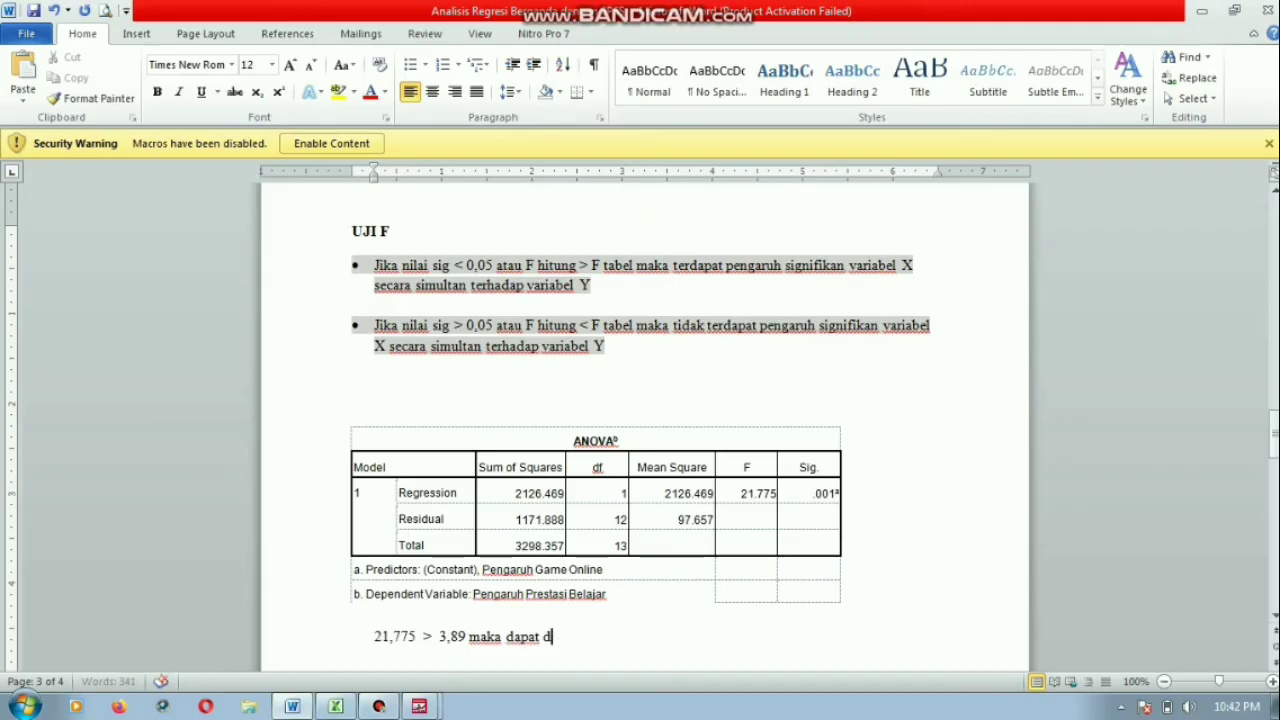
key("BackSpace")
key("BackSpace")
key("BackSpace")
key("BackSpace")
key("BackSpace")
key("BackSpace")
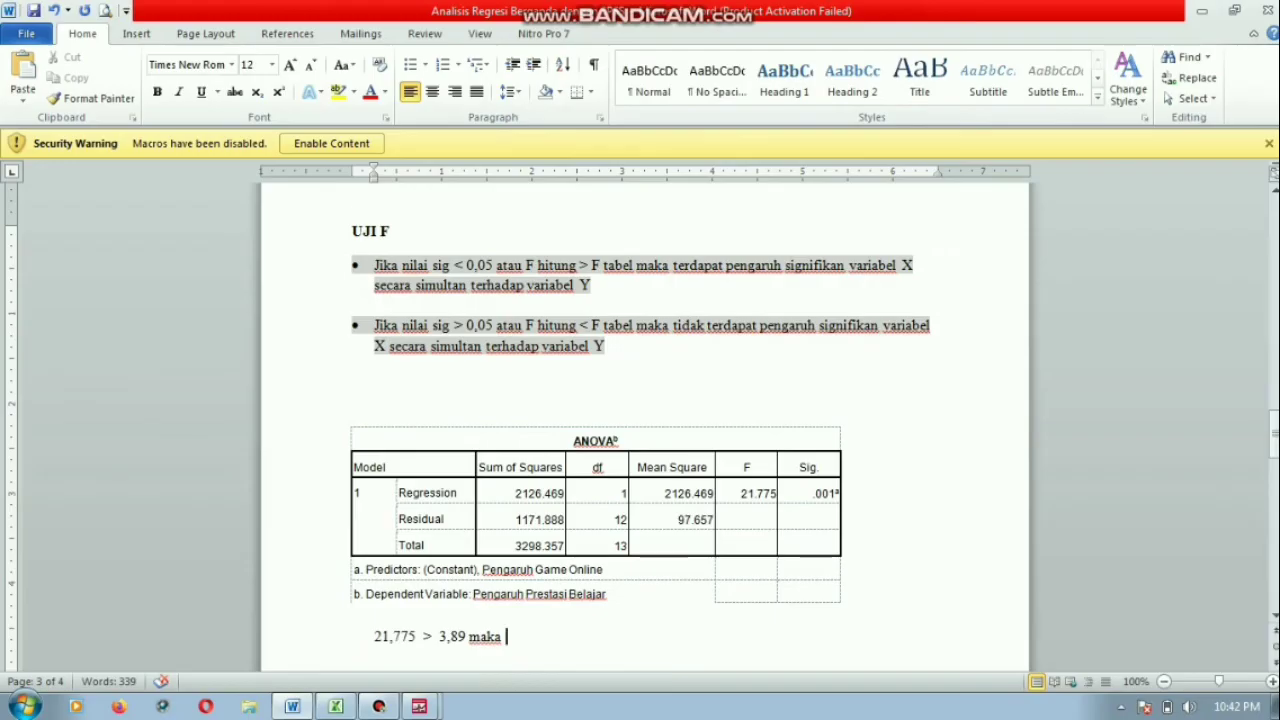
type("terdapa")
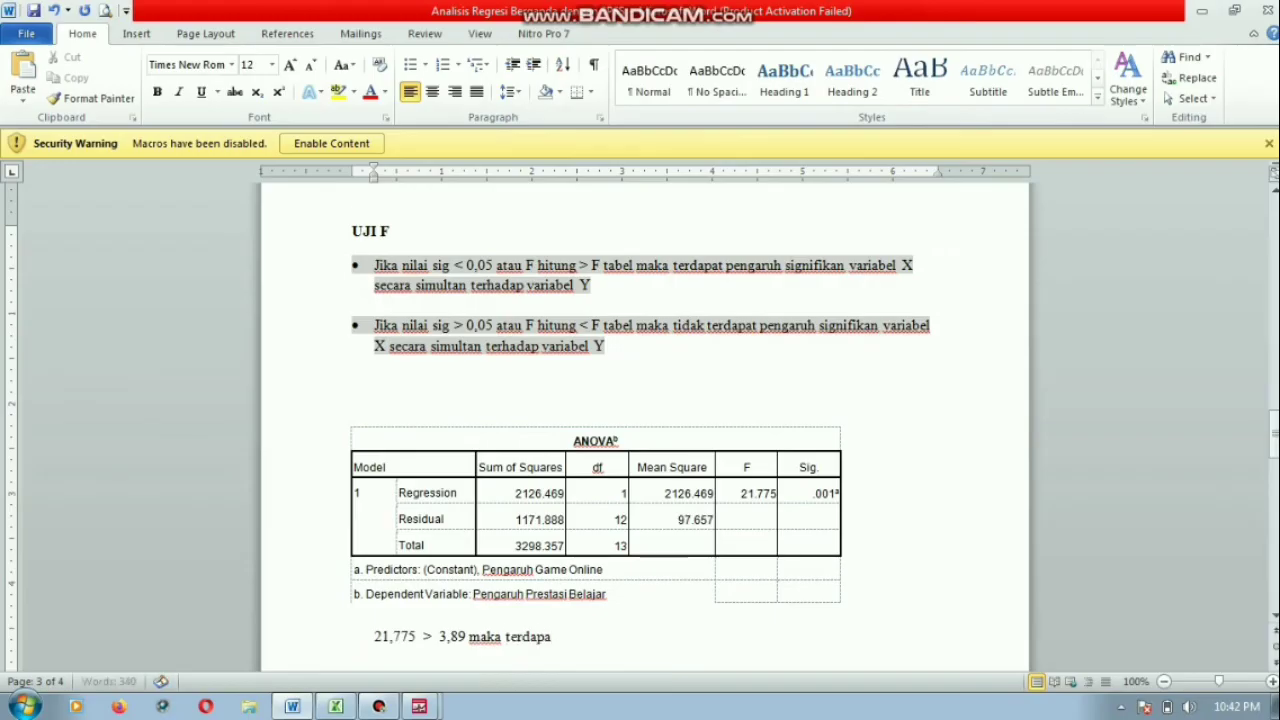
type("t pengaru")
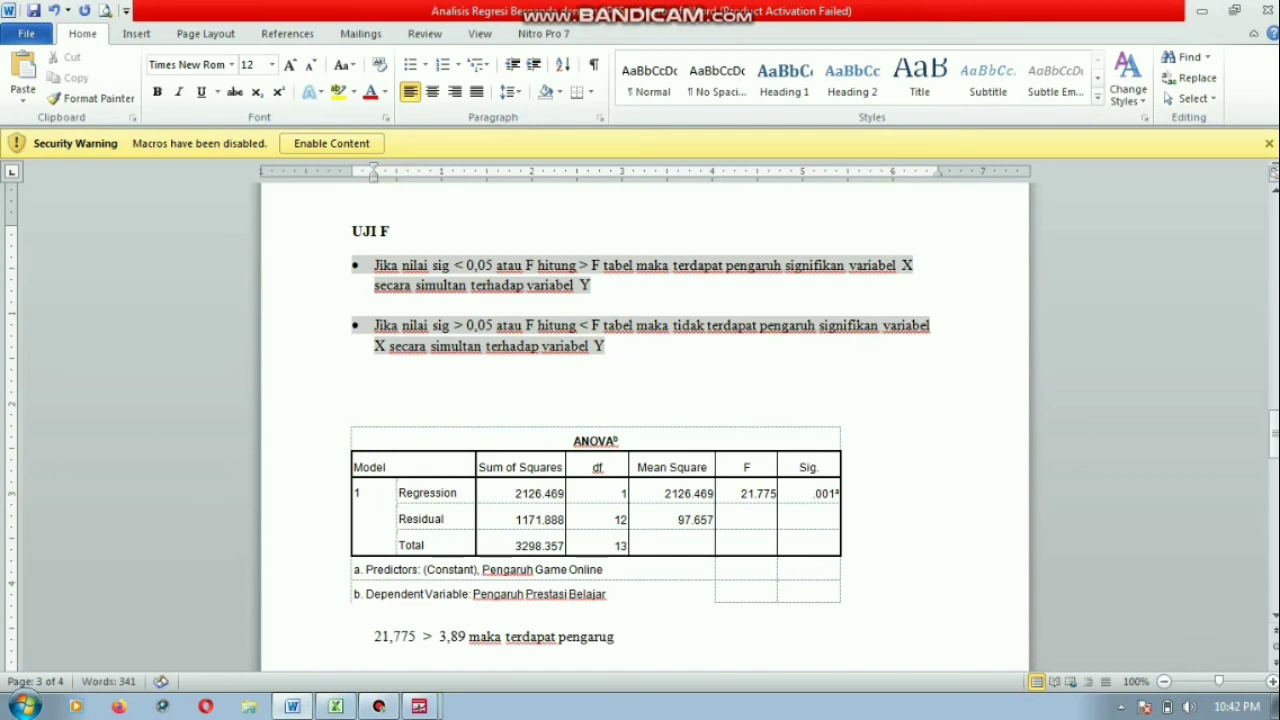
type("h signifikan")
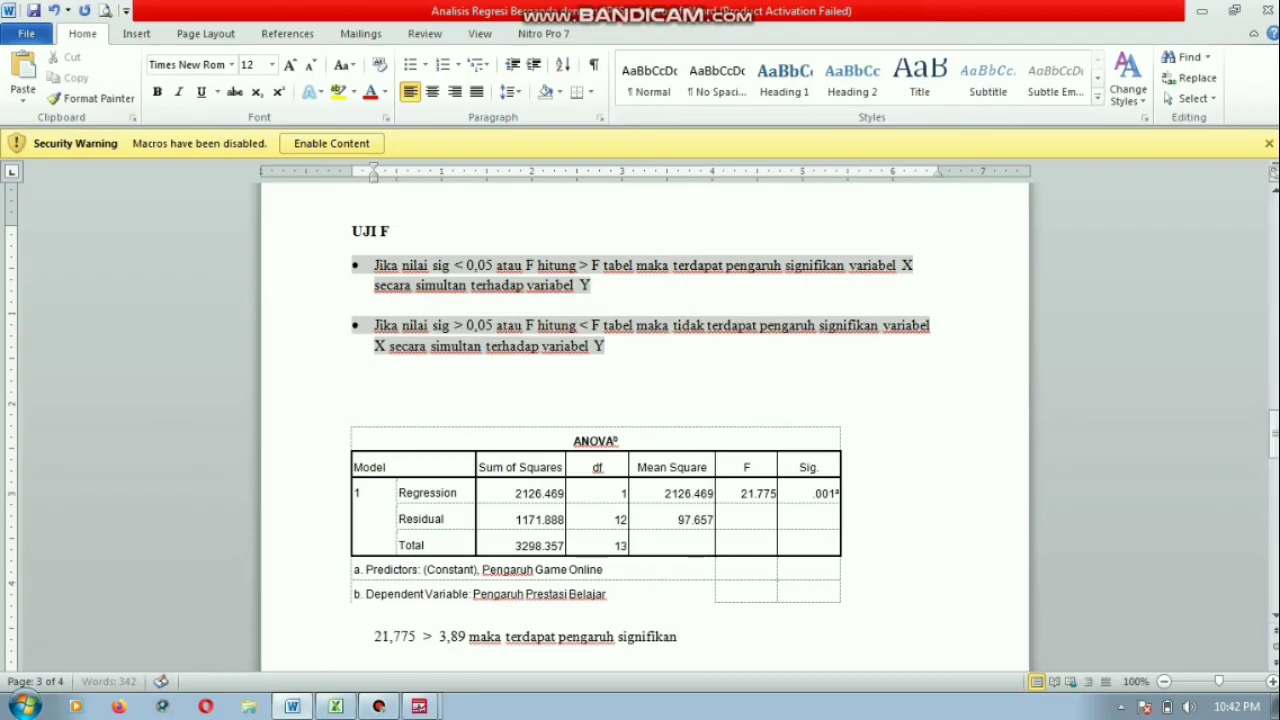
Complete the F value conclusion with "terhadap variabel X secara simultan terhadap variabel Y"
type(" terhad")
type("s")
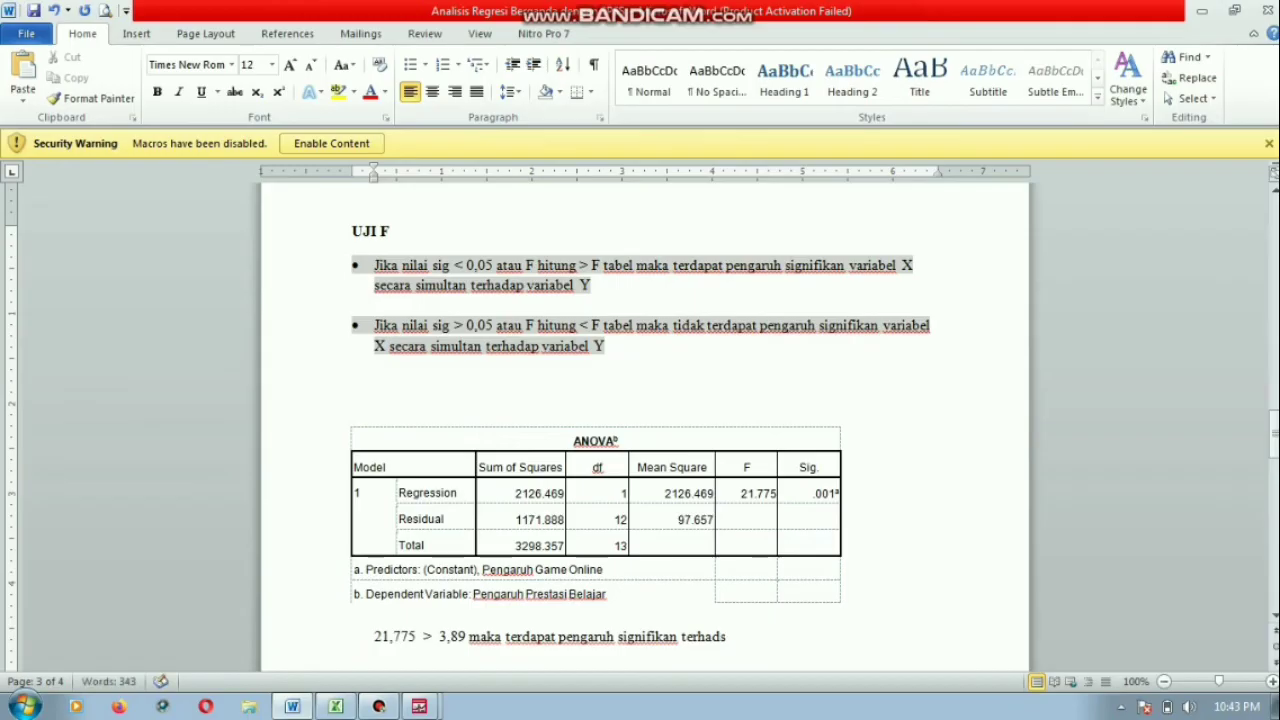
key("BackSpace")
type("ap variabe")
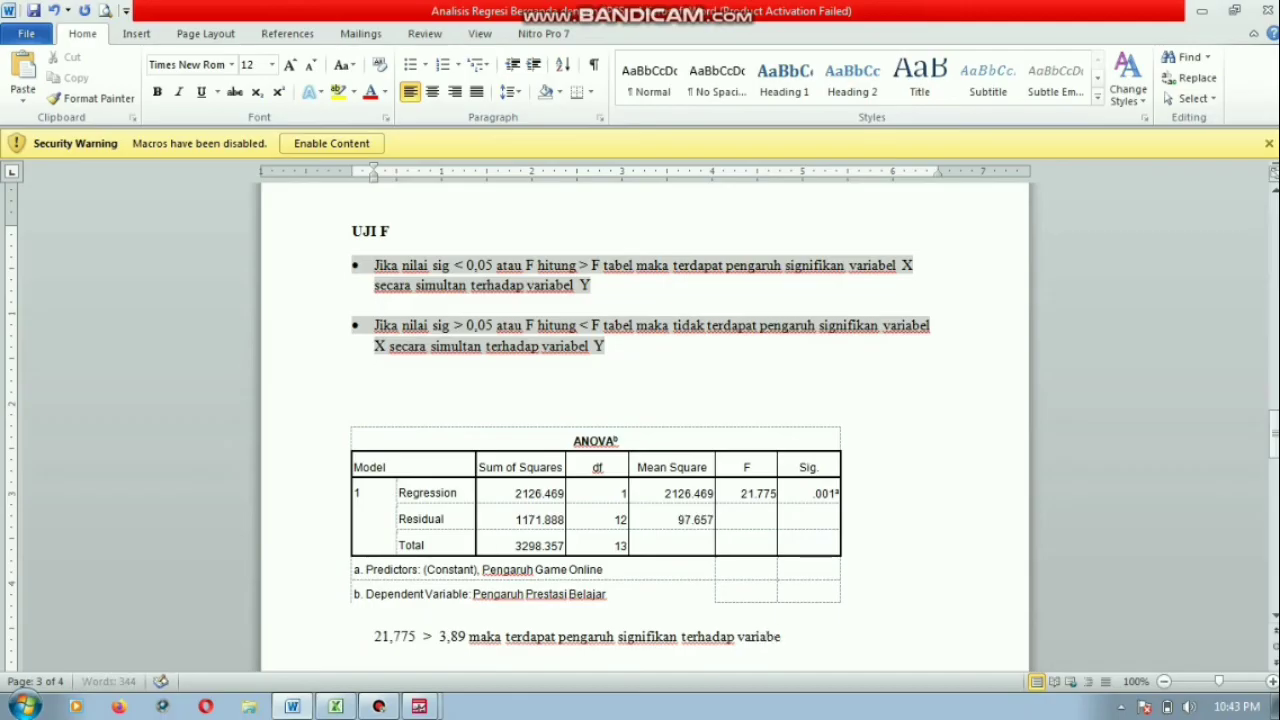
type("l X")
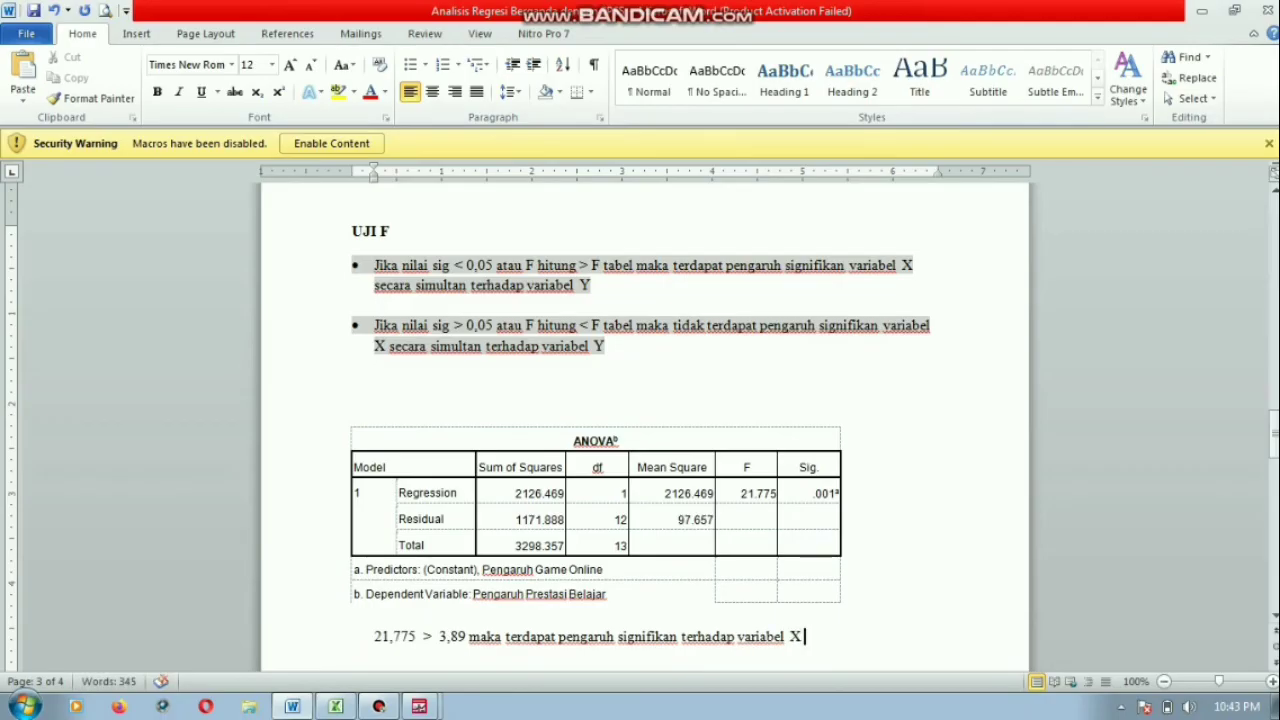
type(" sed")
key("BackSpace")
type("ca")
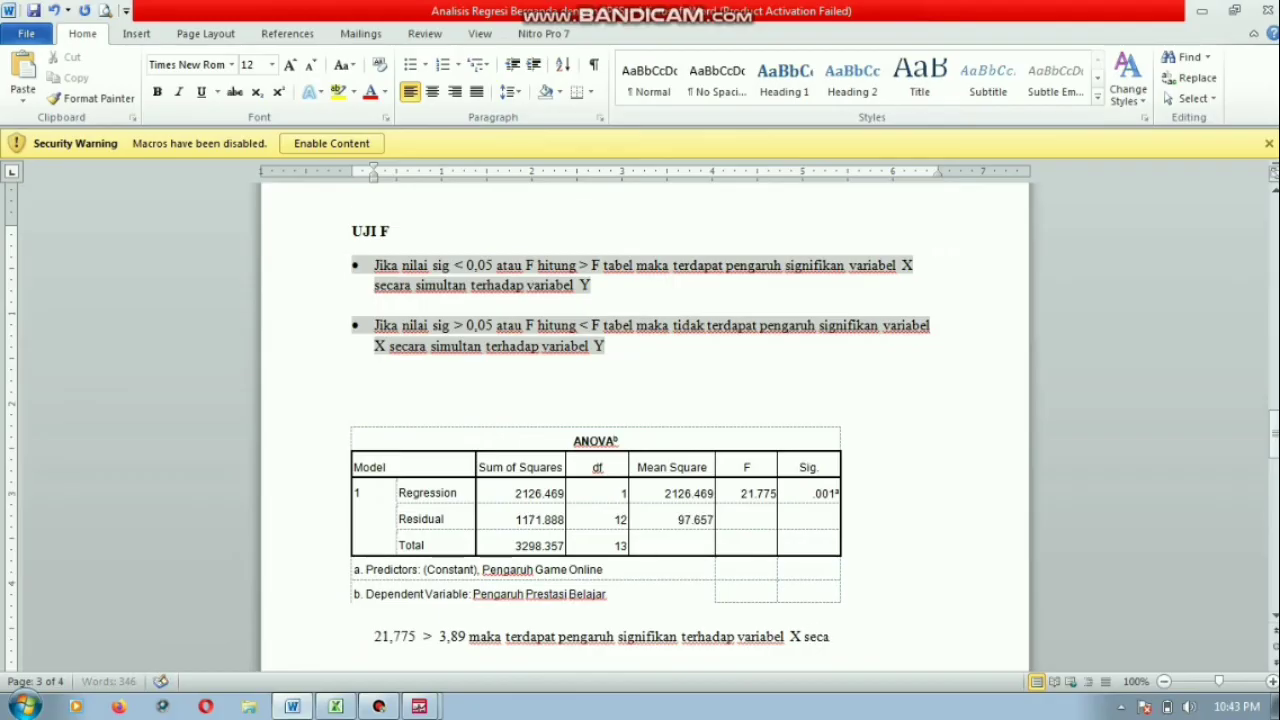
type("ra simut")
type("tan")
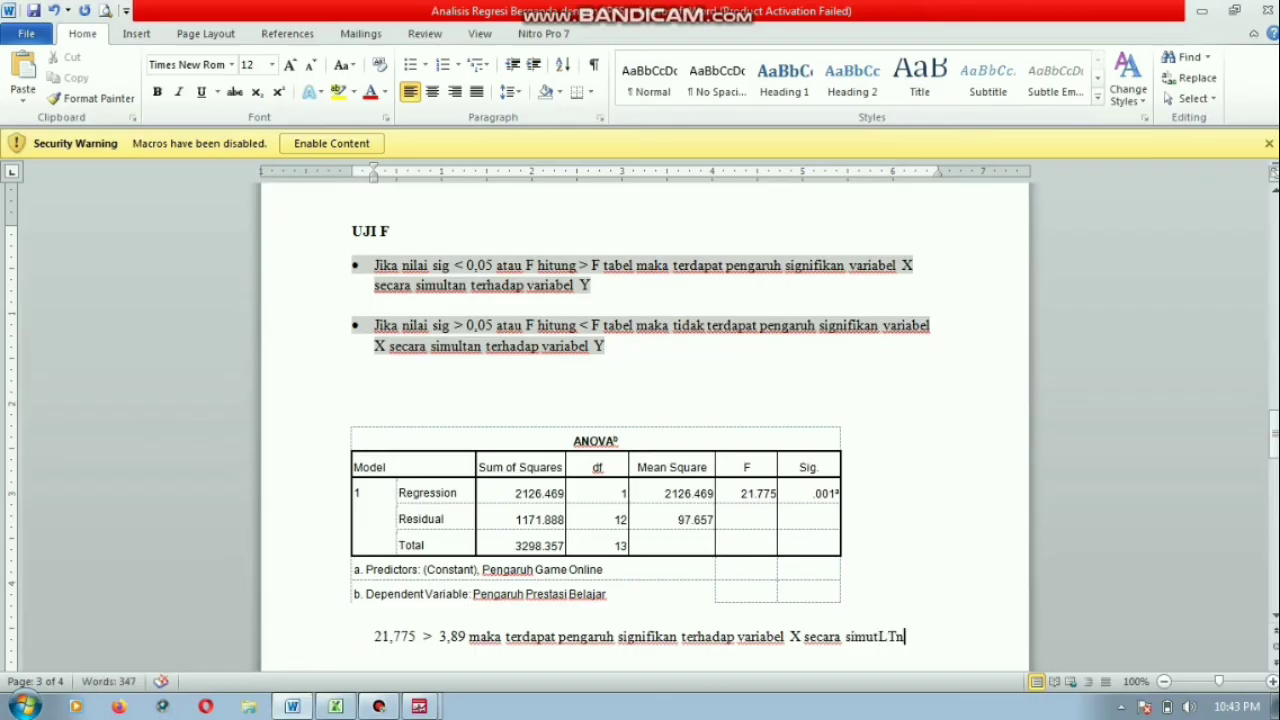
key("BackSpace")
key("BackSpace")
key("BackSpace")
key("BackSpace")
type("LTA")
key("BackSpace")
key("BackSpace")
key("BackSpace")
type("l")
type("tan")
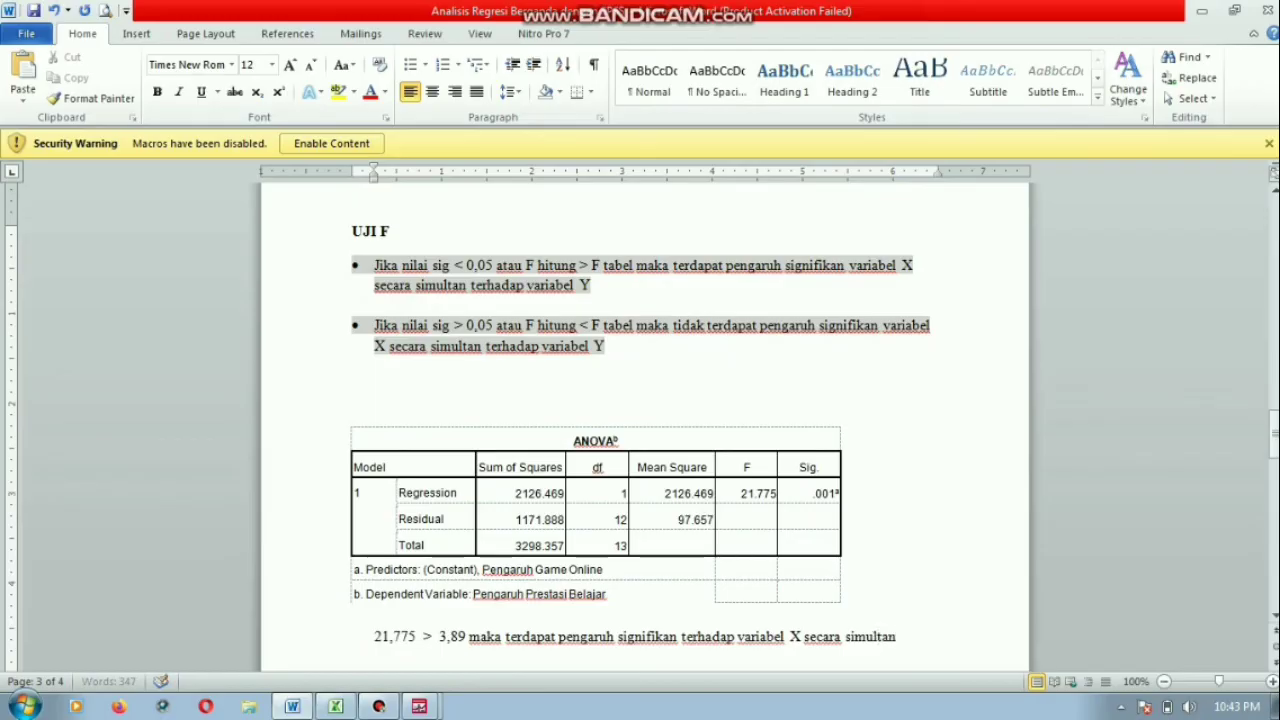
type(" terhadap va")
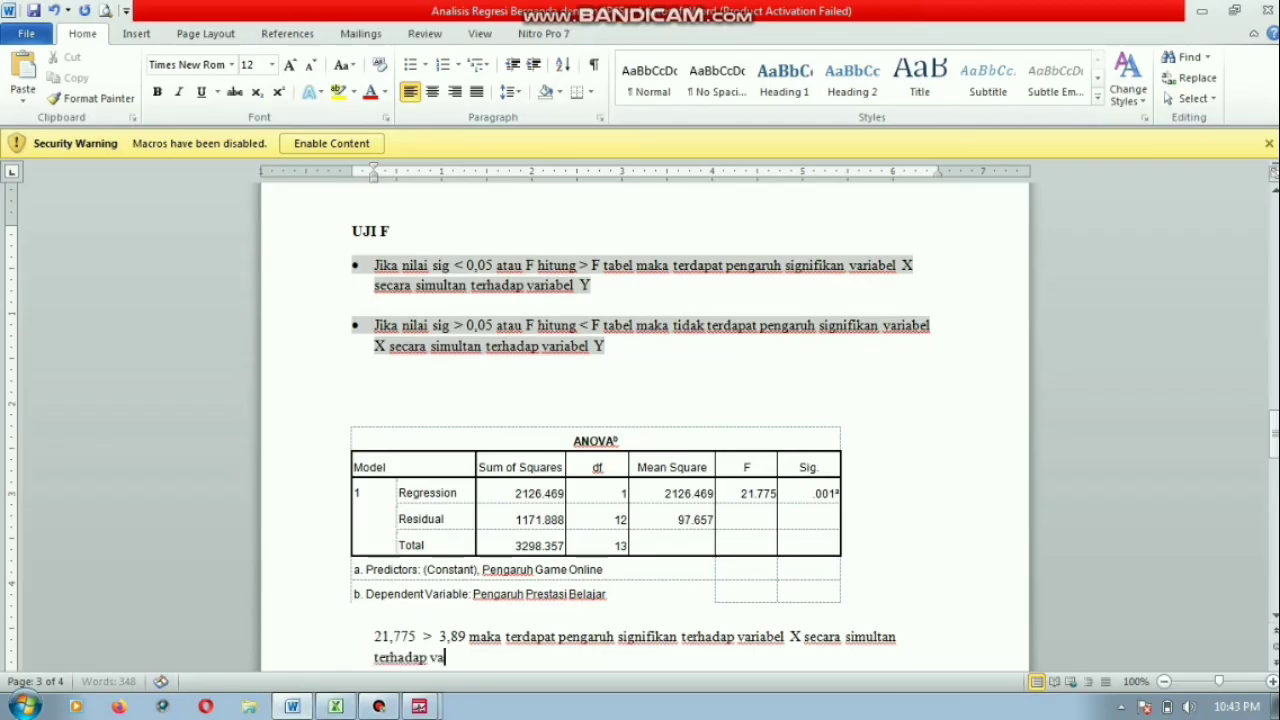
type("riabel Y")
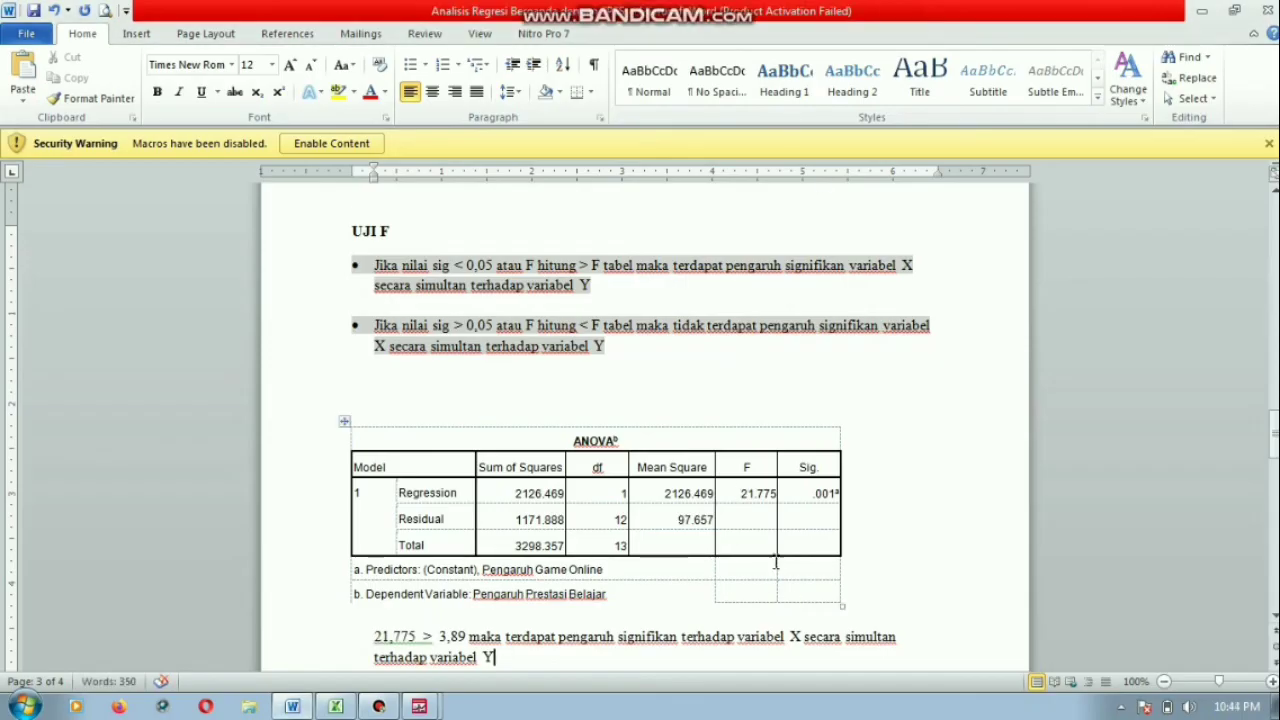
Highlight the Sig. value in the ANOVA table and write the comparison "0,001 < 0,05" in a new paragraph below the F conclusion
left_click_drag(793, 463, 840, 500)
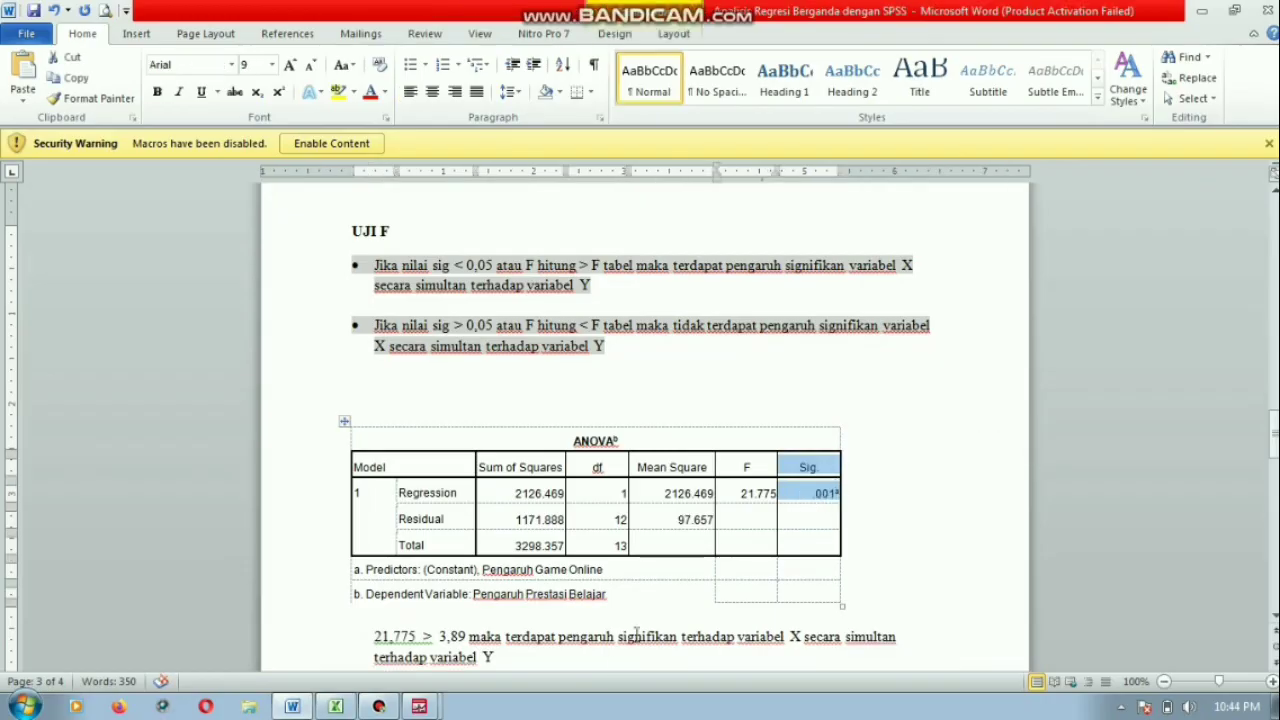
left_click(543, 659)
key("Return")
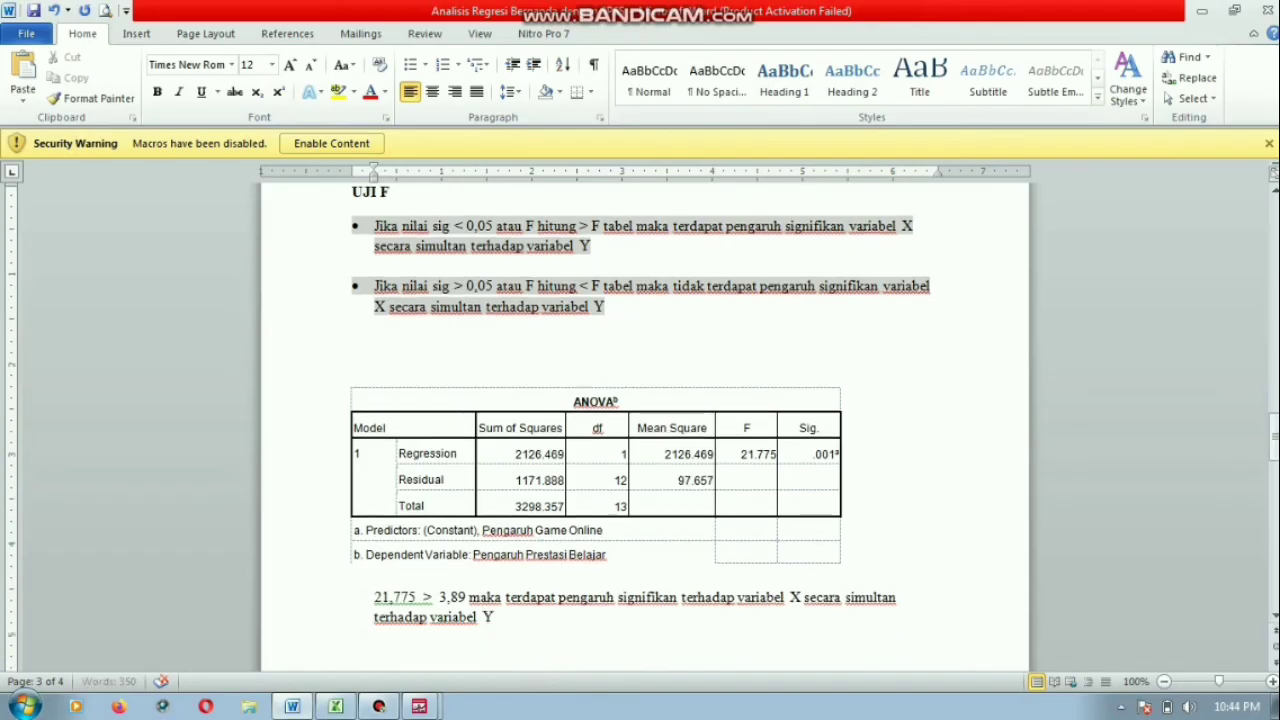
type("0,0")
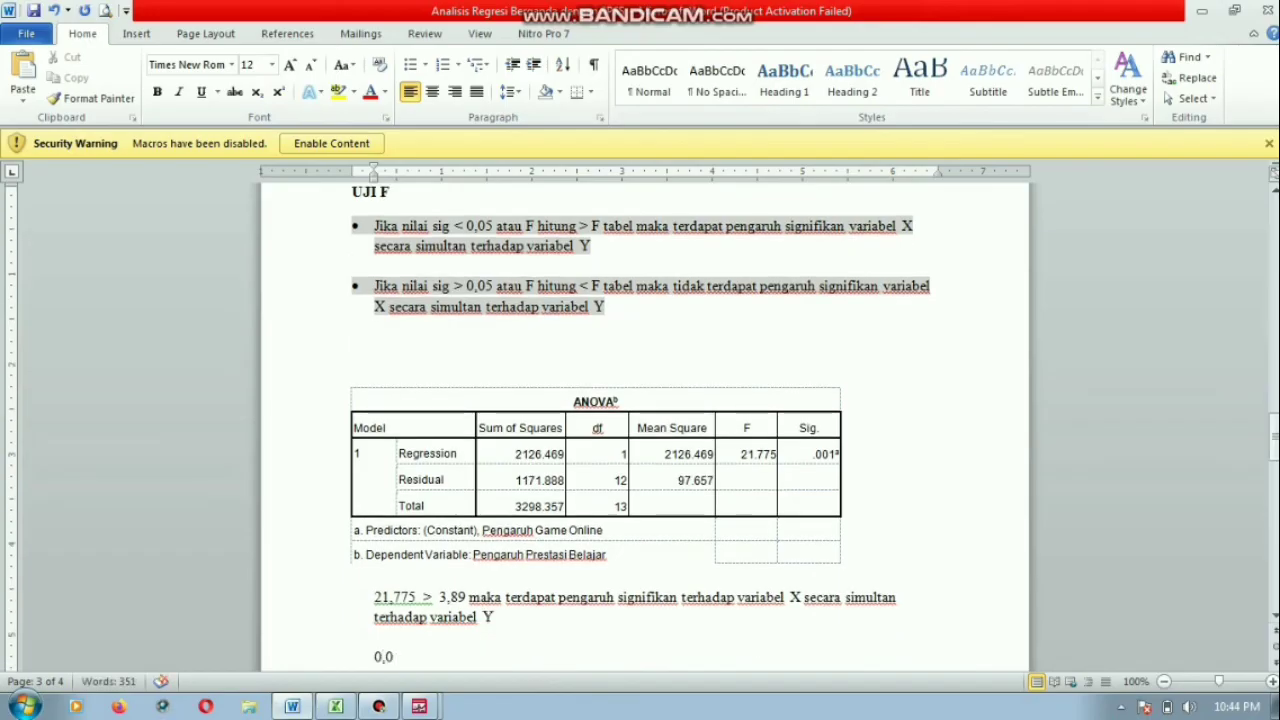
type("1")
type("1")
type("0,0")
type("5")
key("Left")
key("Left")
key("Left")
key("Left")
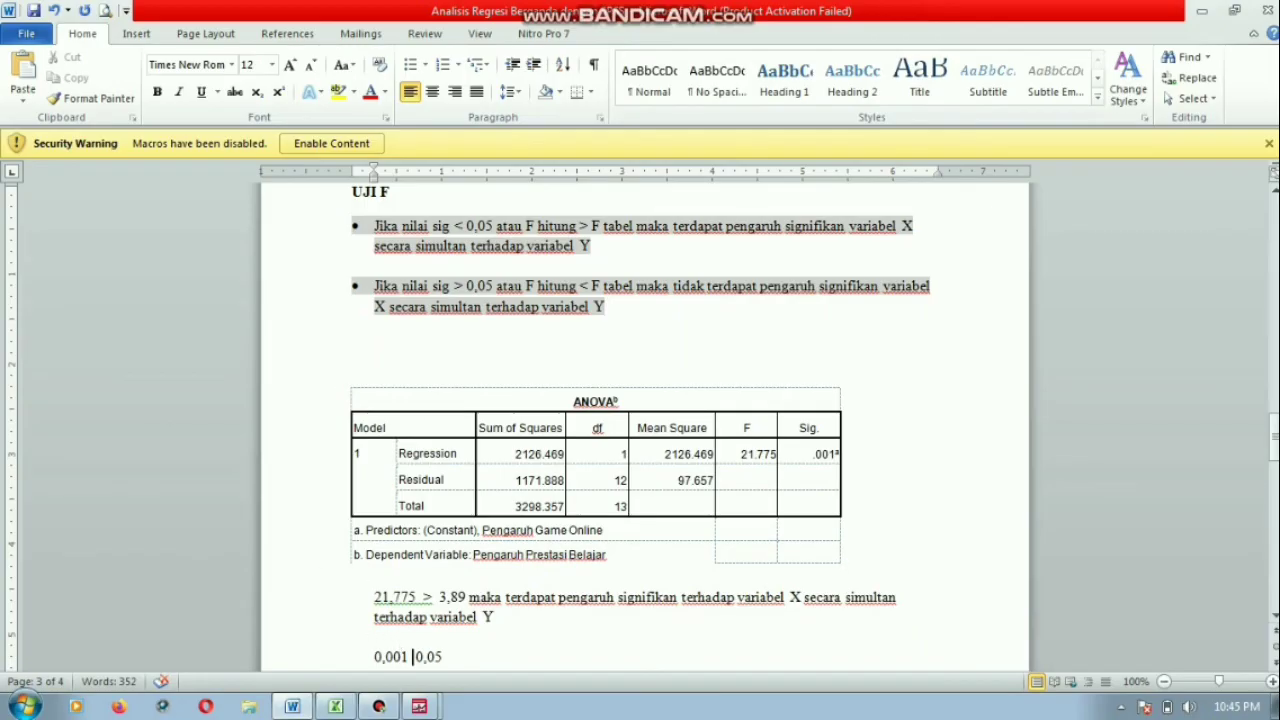
type("<")
key("End")
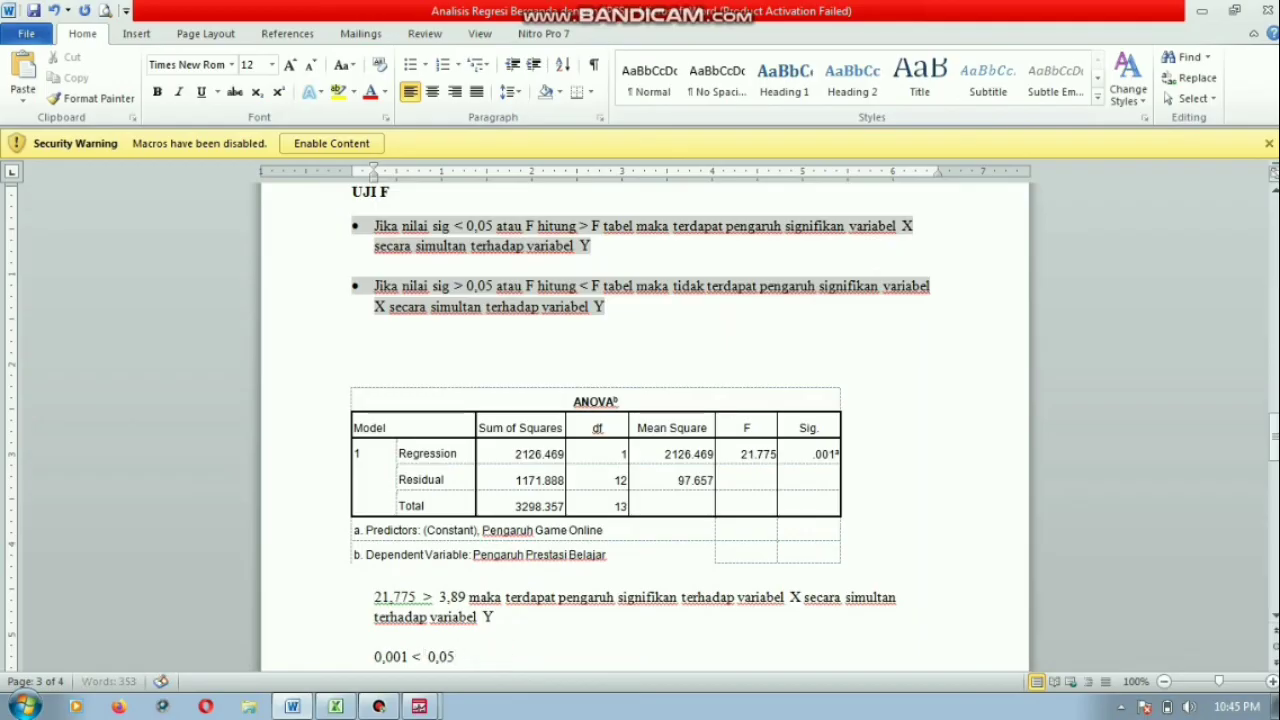
Complete the significance comparison with "maka terdapat pengaruh signifikan terhadap variabel X secara simultan terhadap variabel Y"
type("maka terdapat")
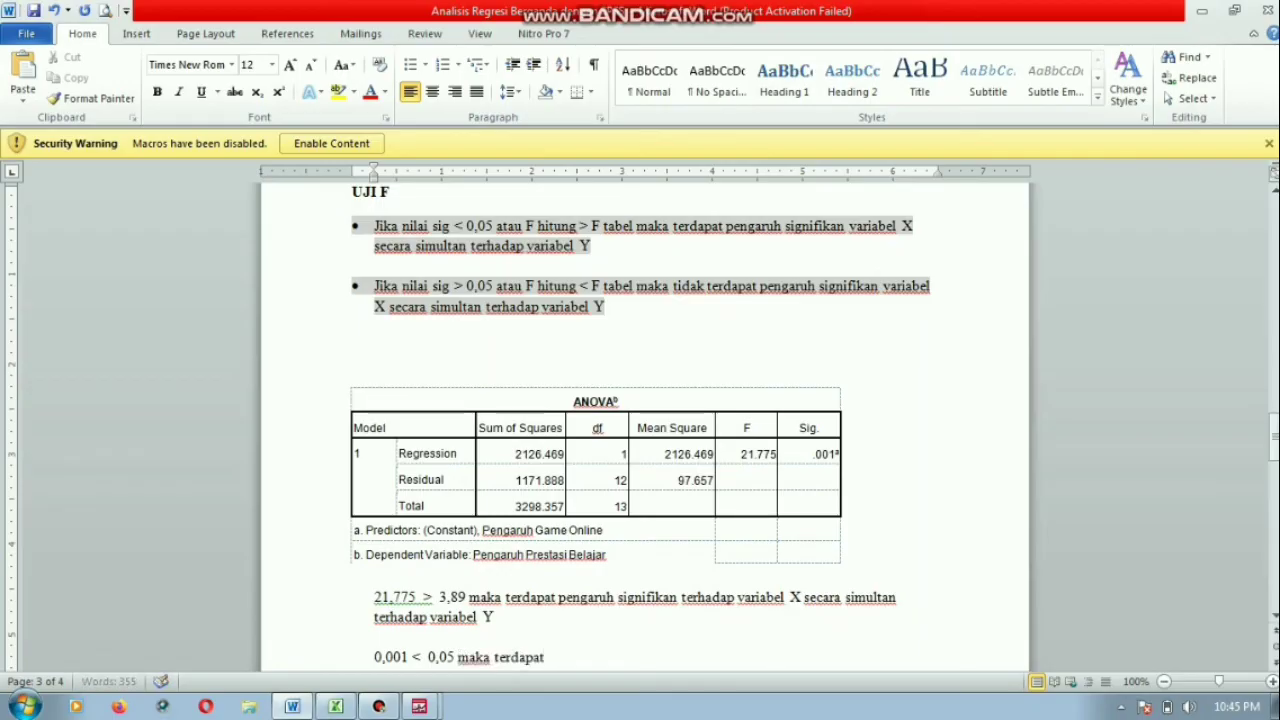
type(" peng")
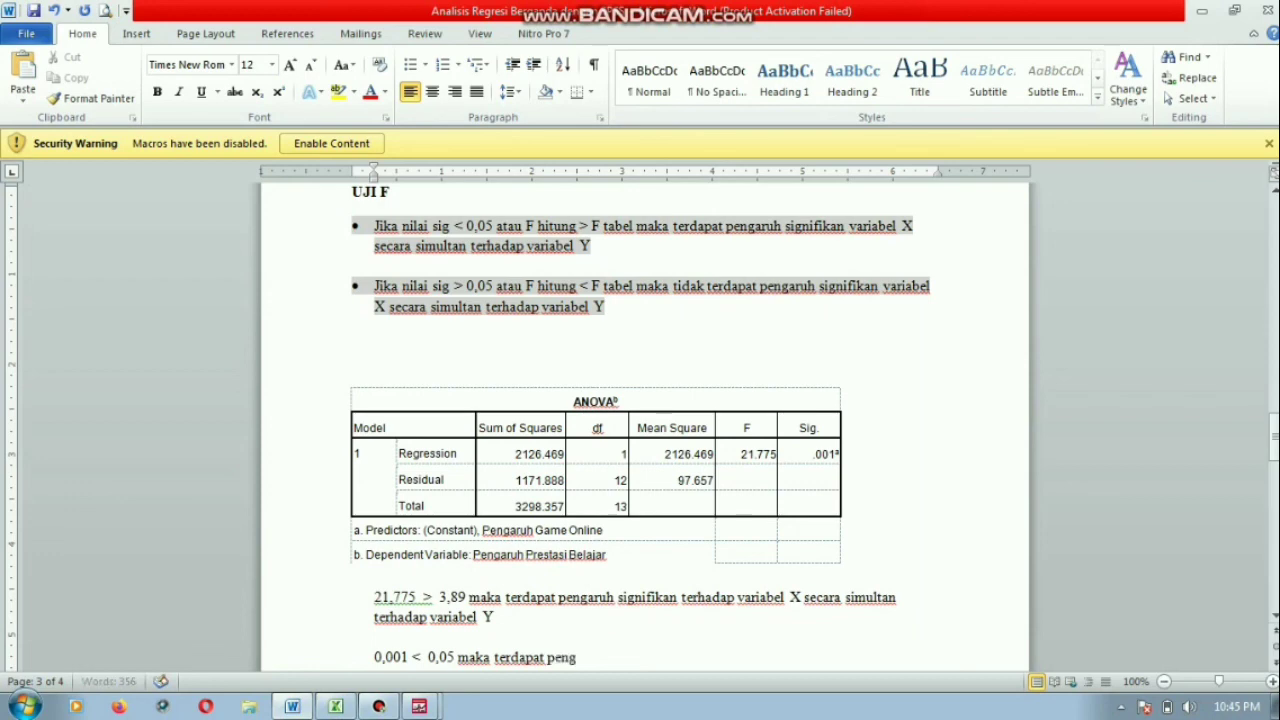
type("aruh si")
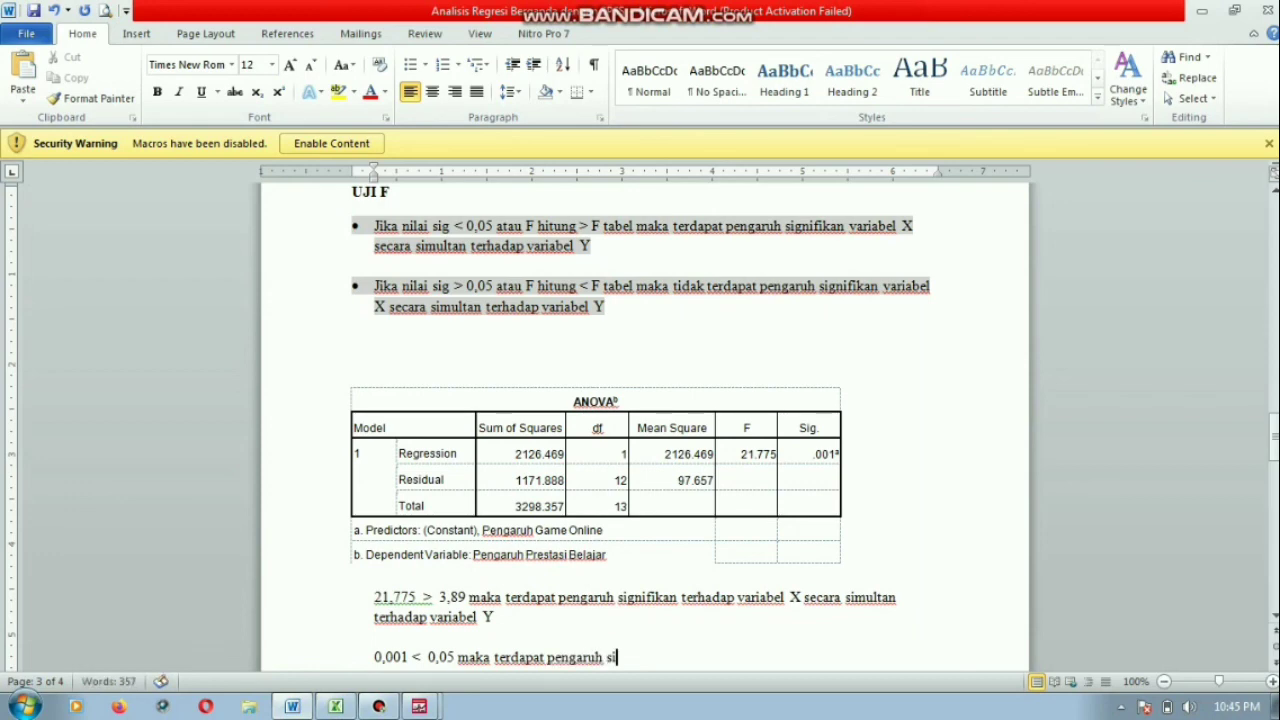
type("gnifik")
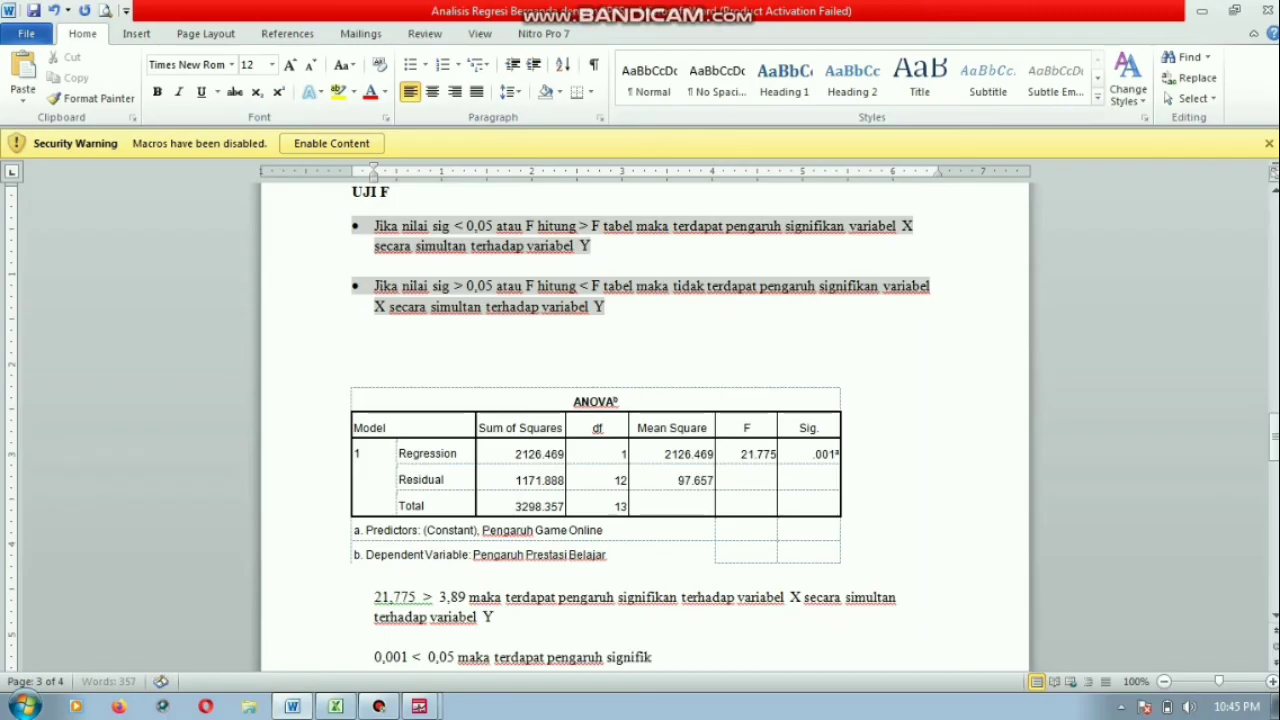
type("an ter")
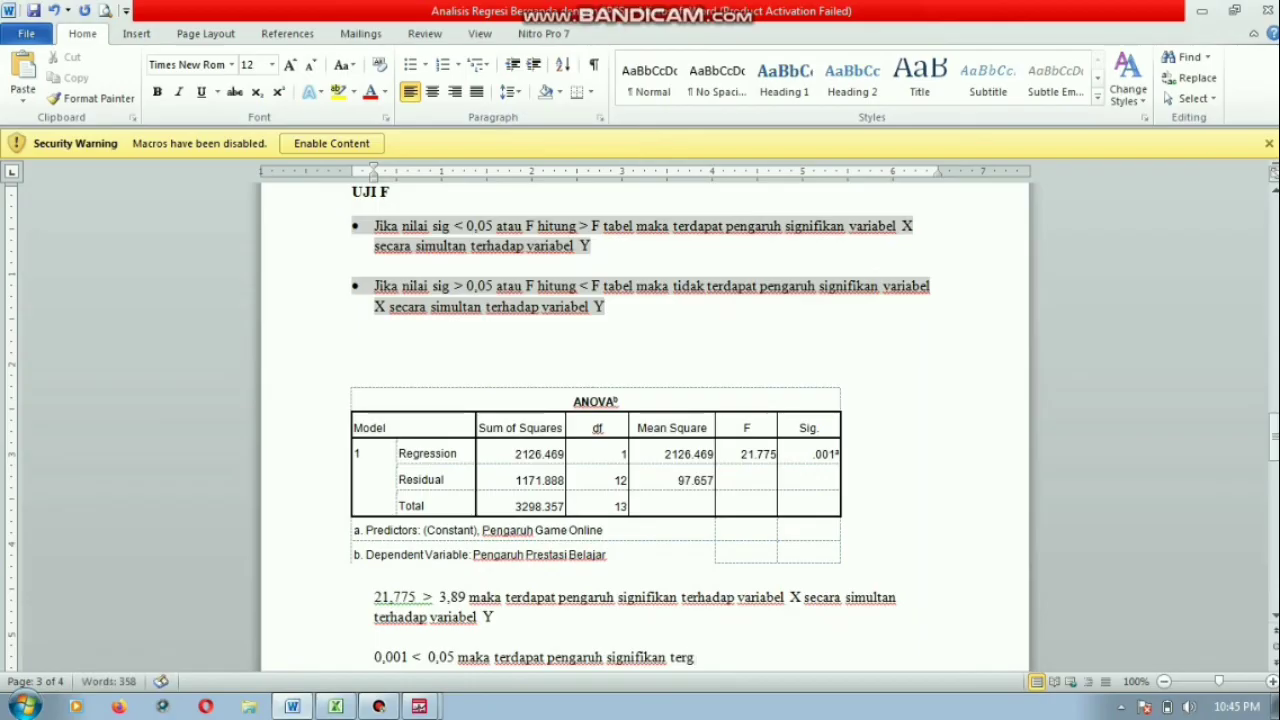
type("hadap variabel")
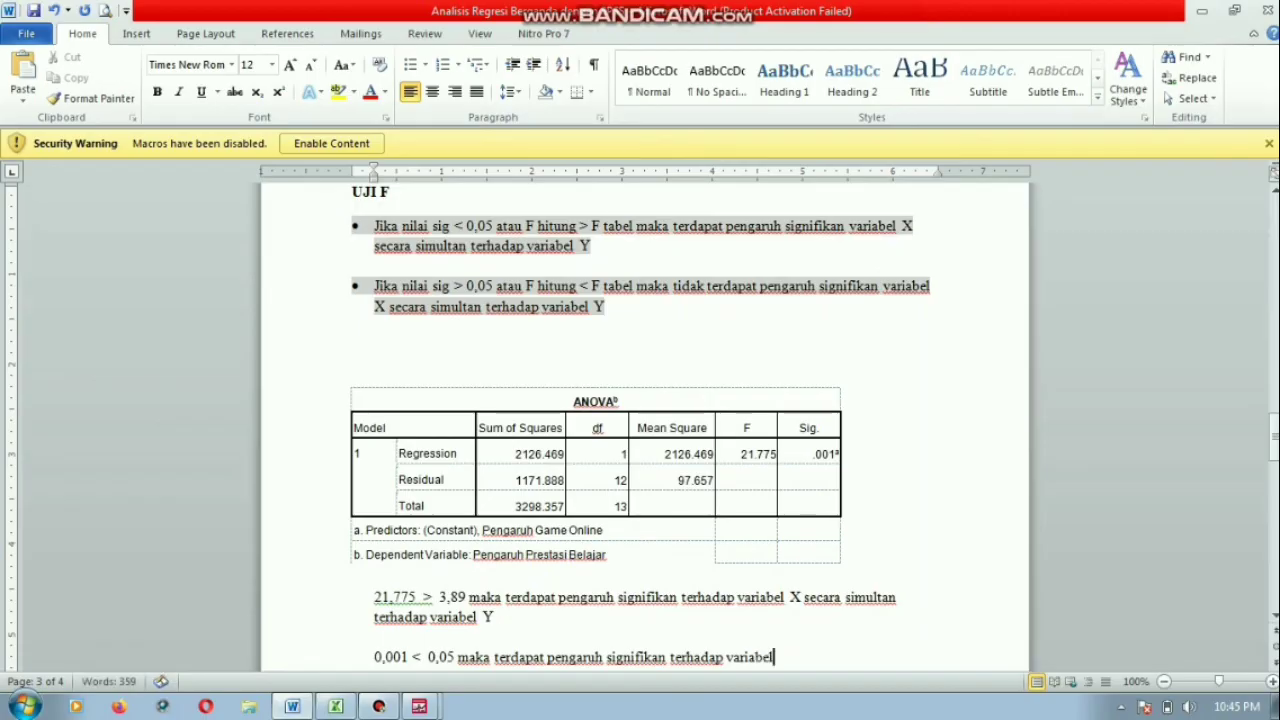
type(" X")
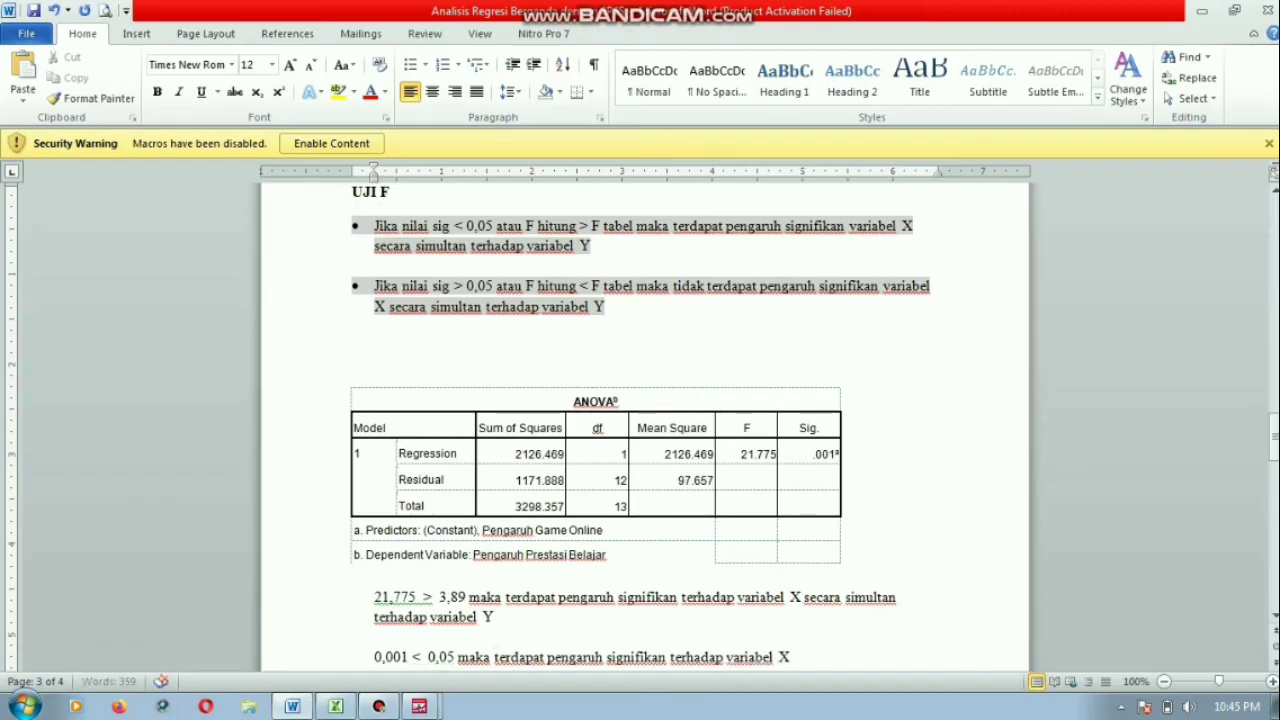
type(" secara s")
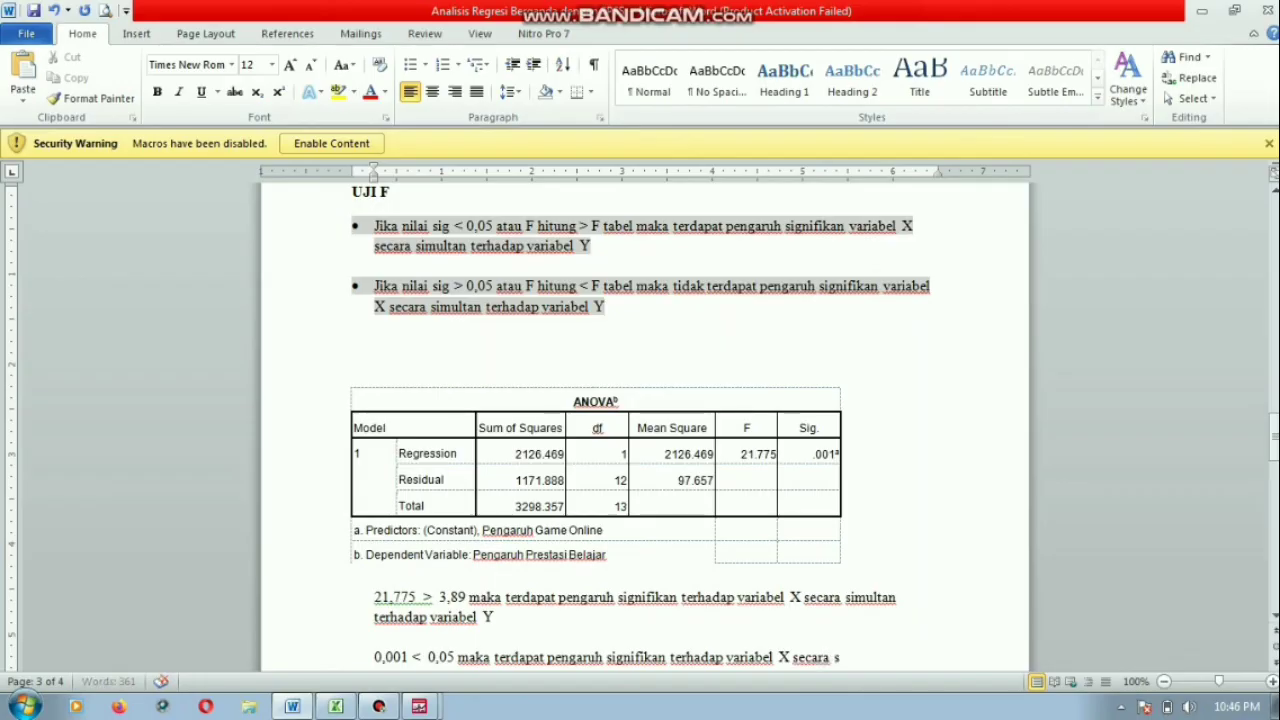
type("imultan")
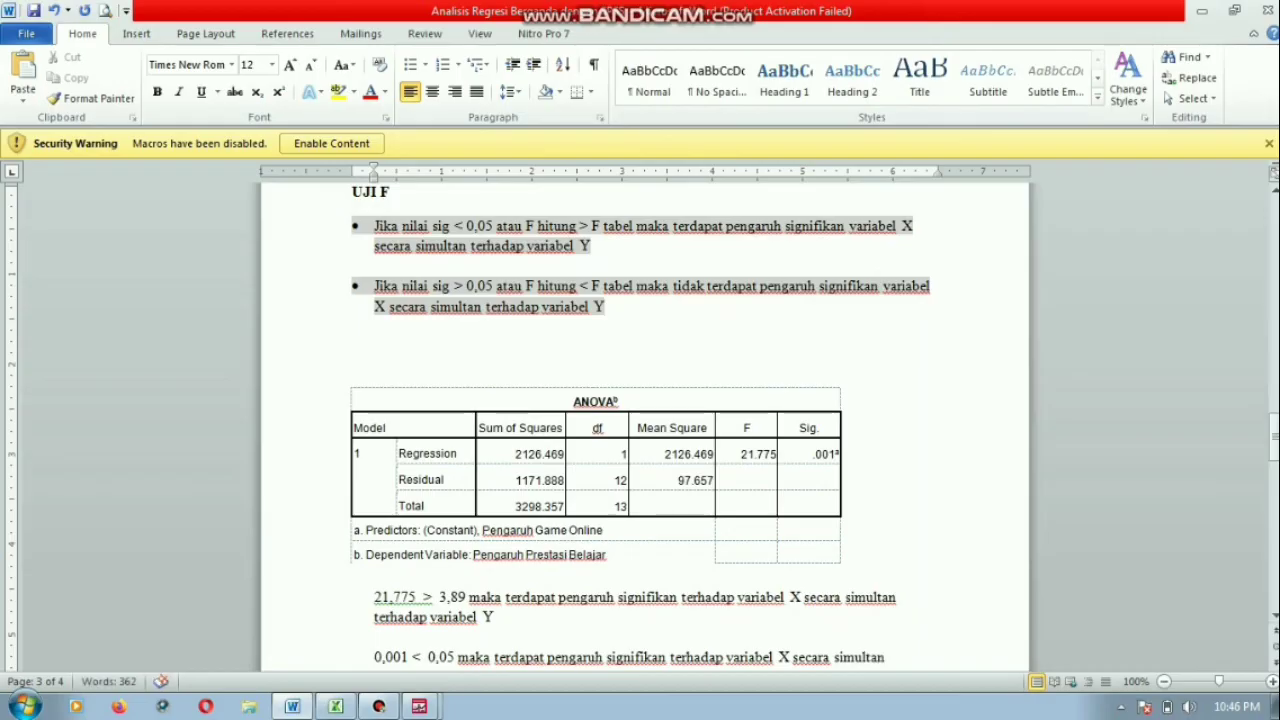
type(" terhadap")
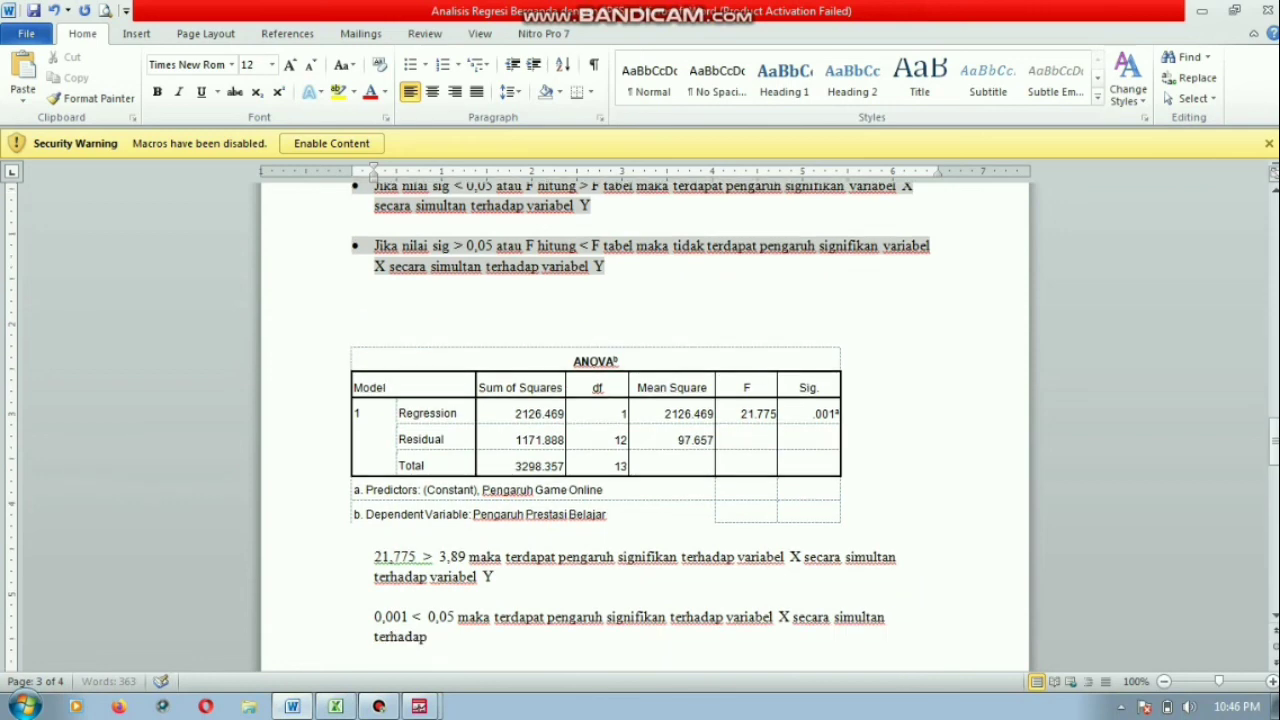
type(" variabel Y")
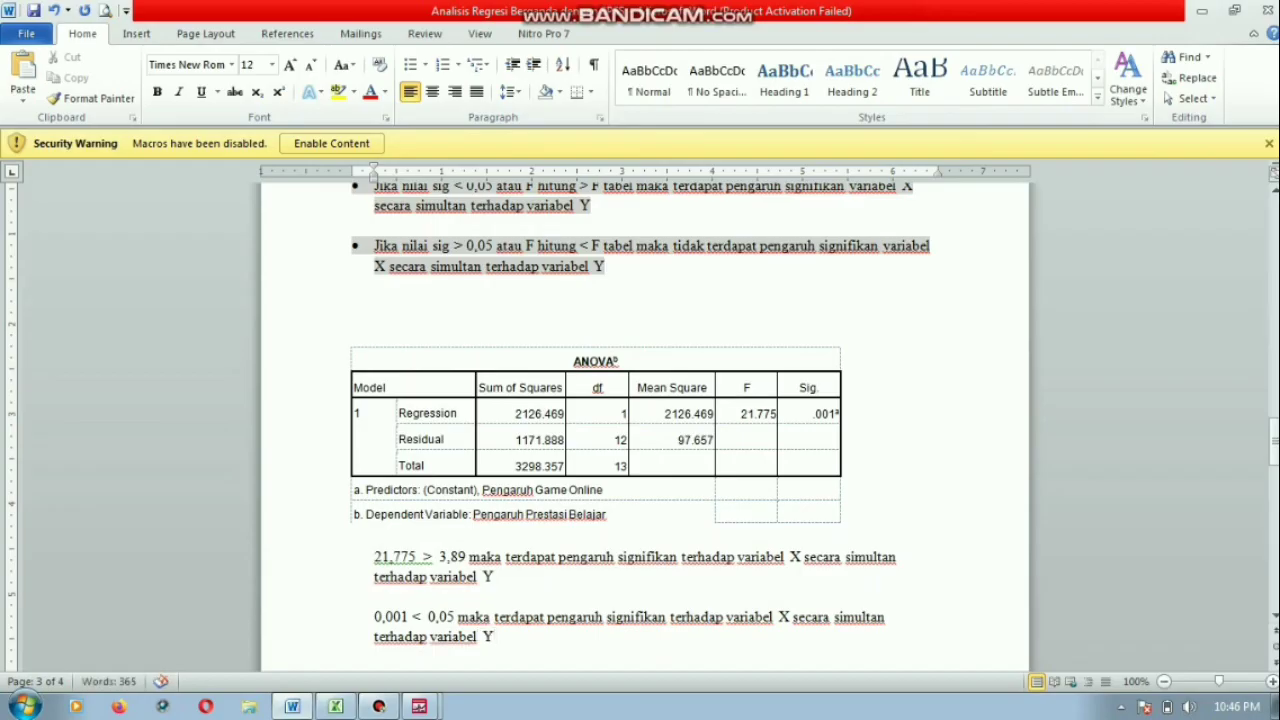
Add the hypothesis decision "Ha diterima sedangkan Ho ditolak" in a new paragraph below the significance conclusion
key("Return")
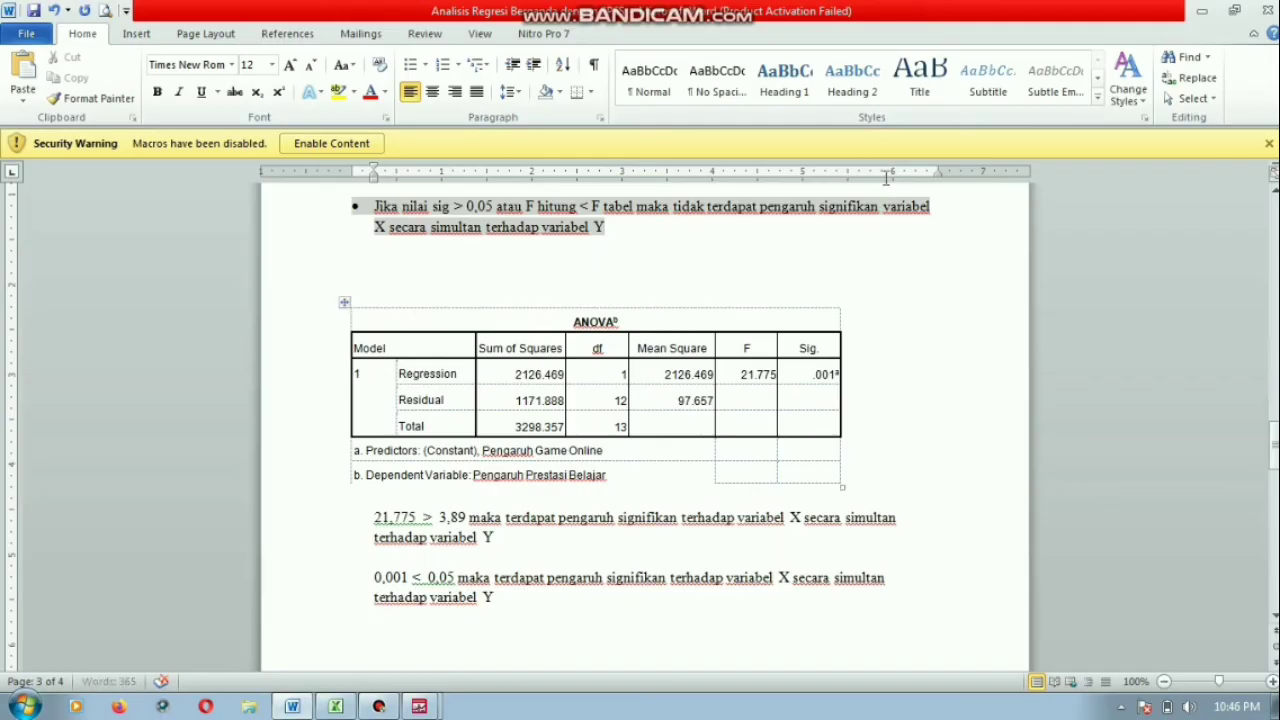
type("Ha")
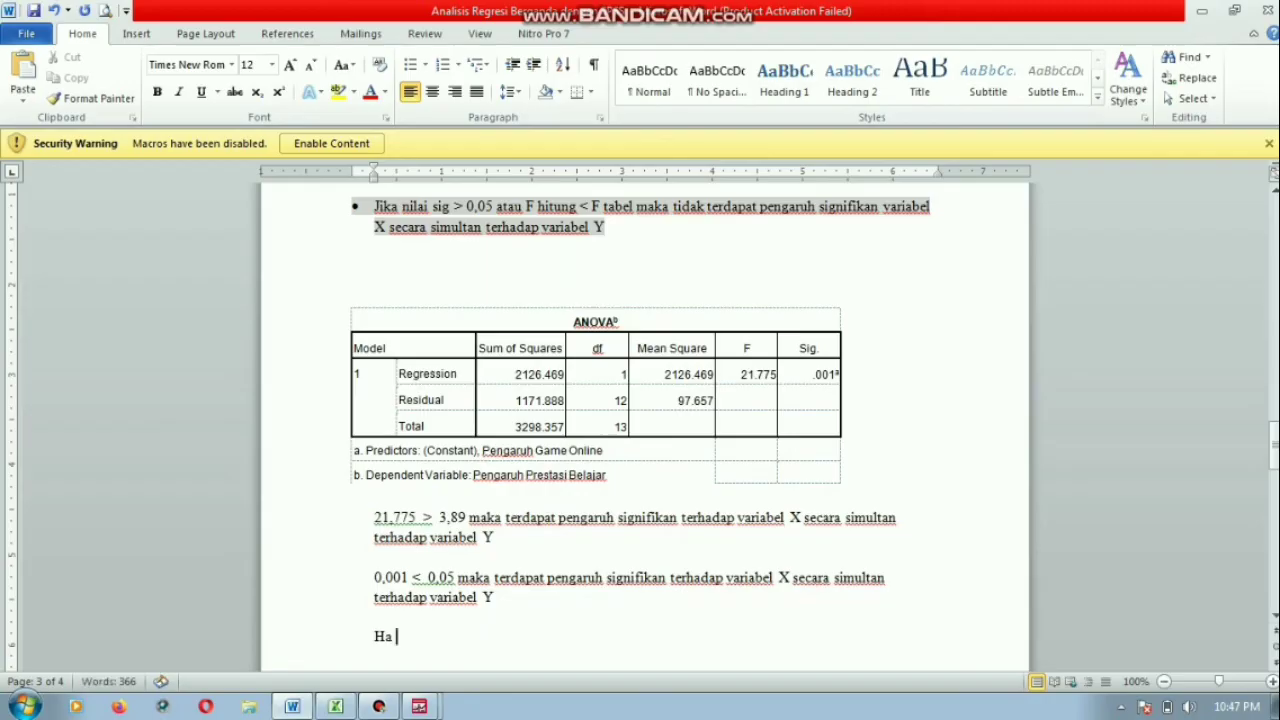
type(" diterima")
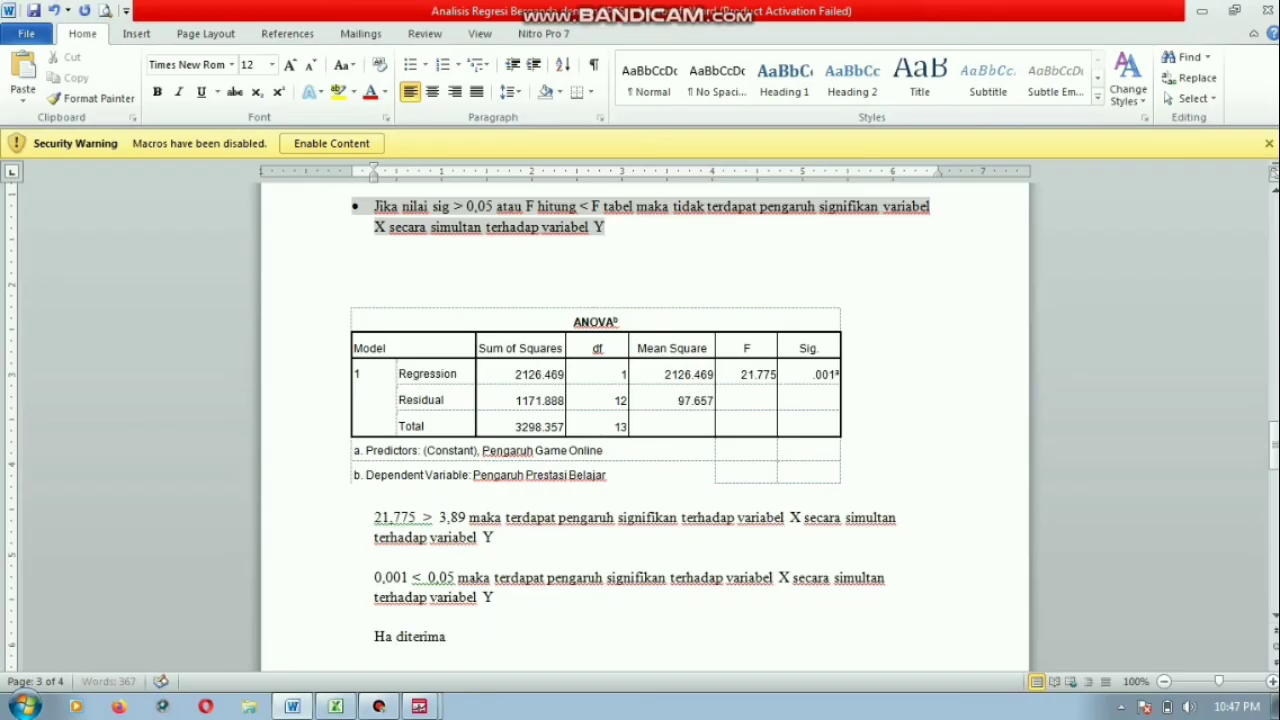
type(" sedangkan")
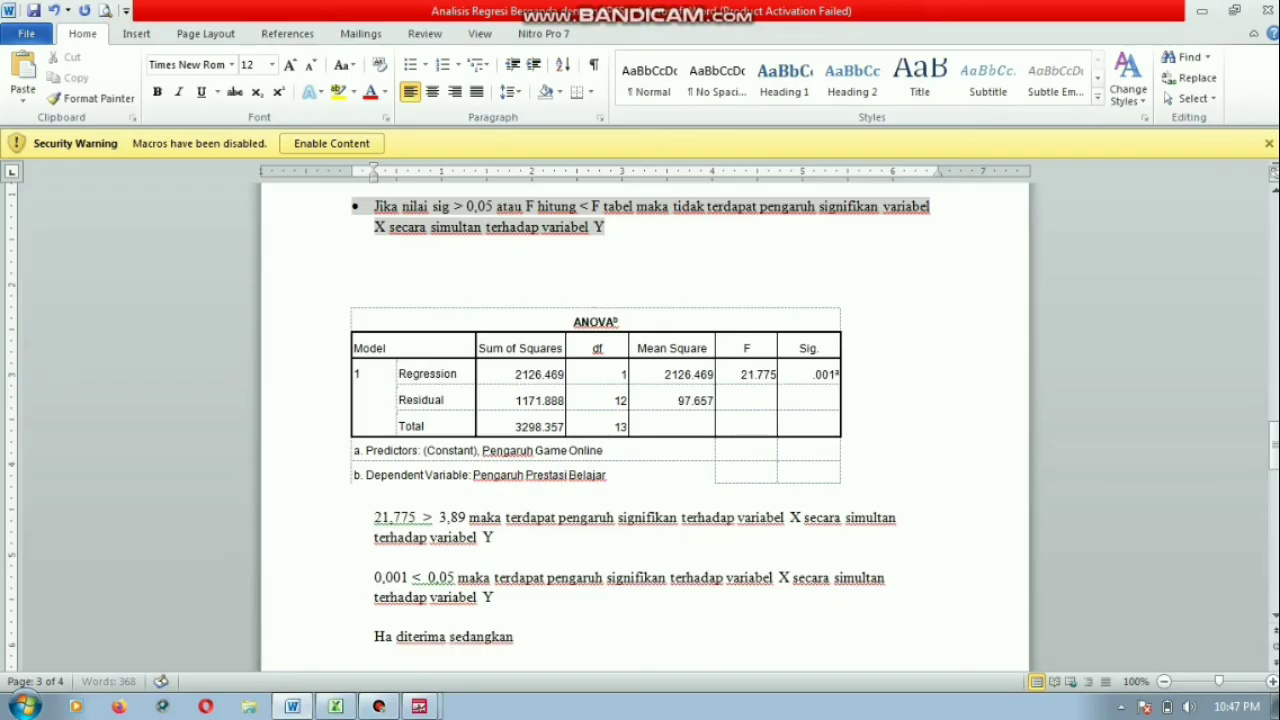
type(" Ho ditola")
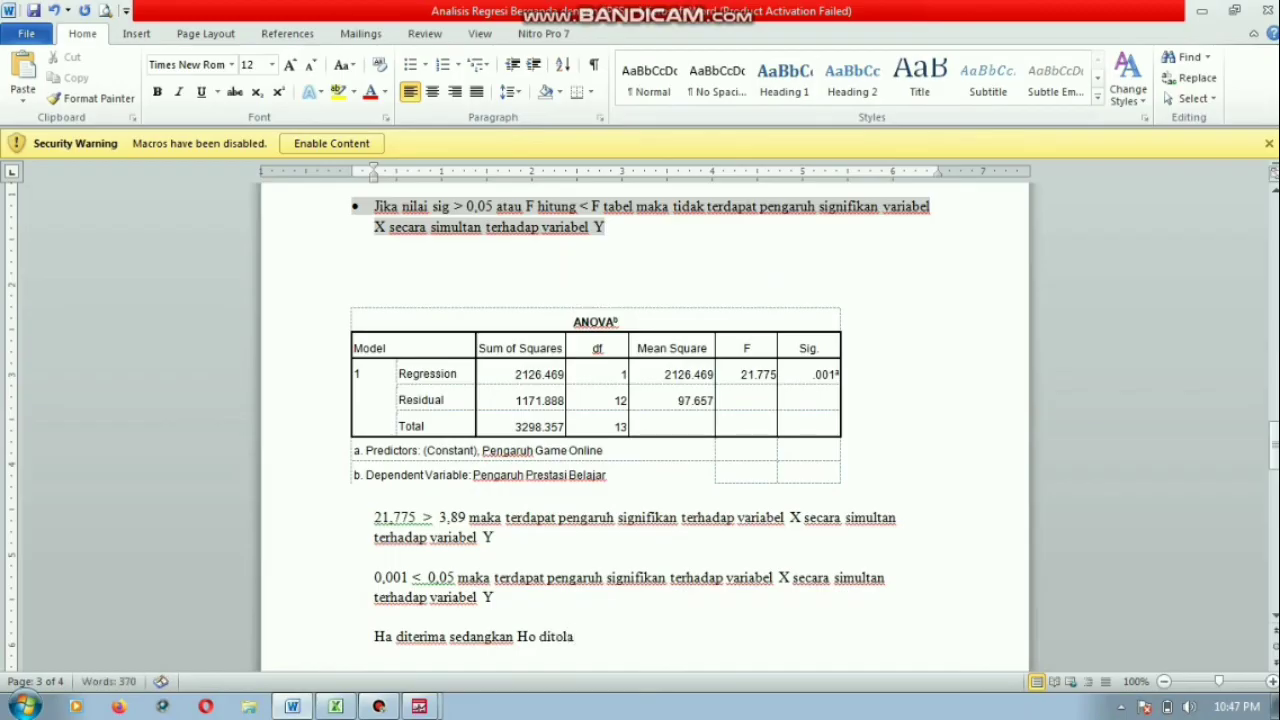
type("k")
Look through the rest of the document to the thesis title and university logo on the last page
key("Down")
key("Down")
key("Down")
key("Down")
key("Down")
key("Down")
key("Down")
key("Down")
key("Down")
key("Down")
key("Down")
key("Down")
key("Down")
key("Down")
key("Down")
key("Down")
key("Down")
key("Down")
key("Down")
key("Down")
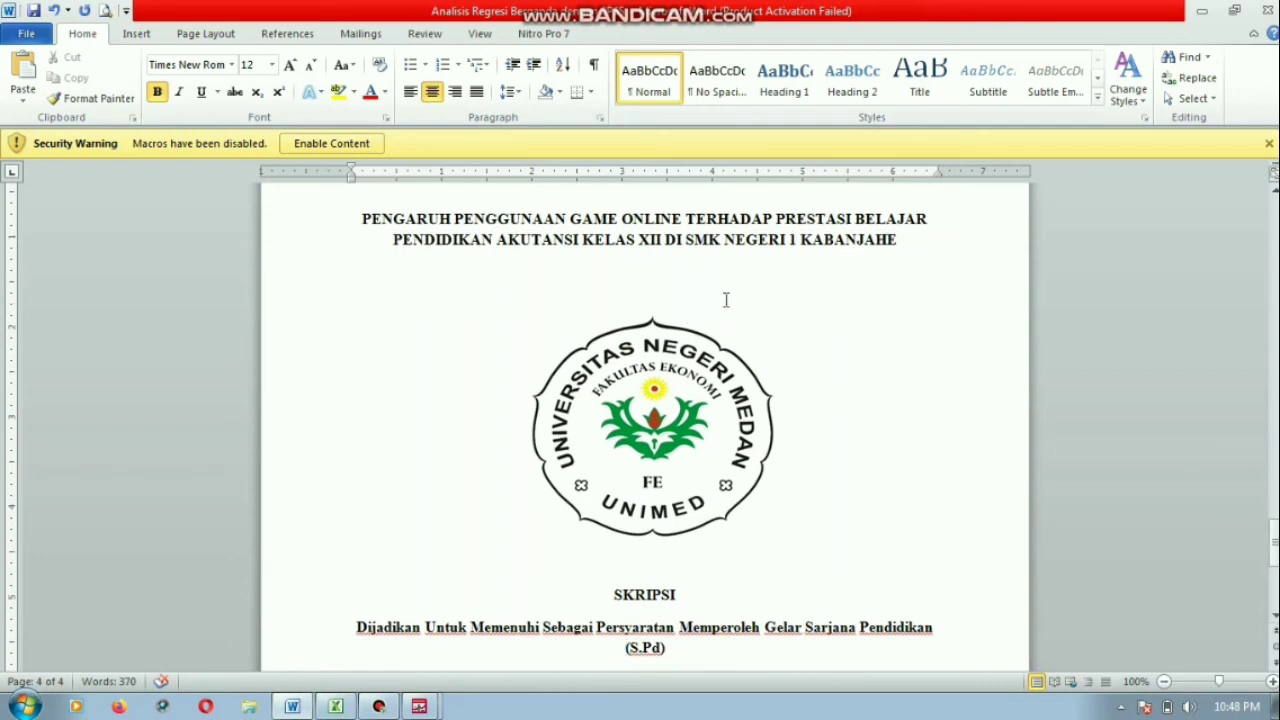
left_click(630, 310)
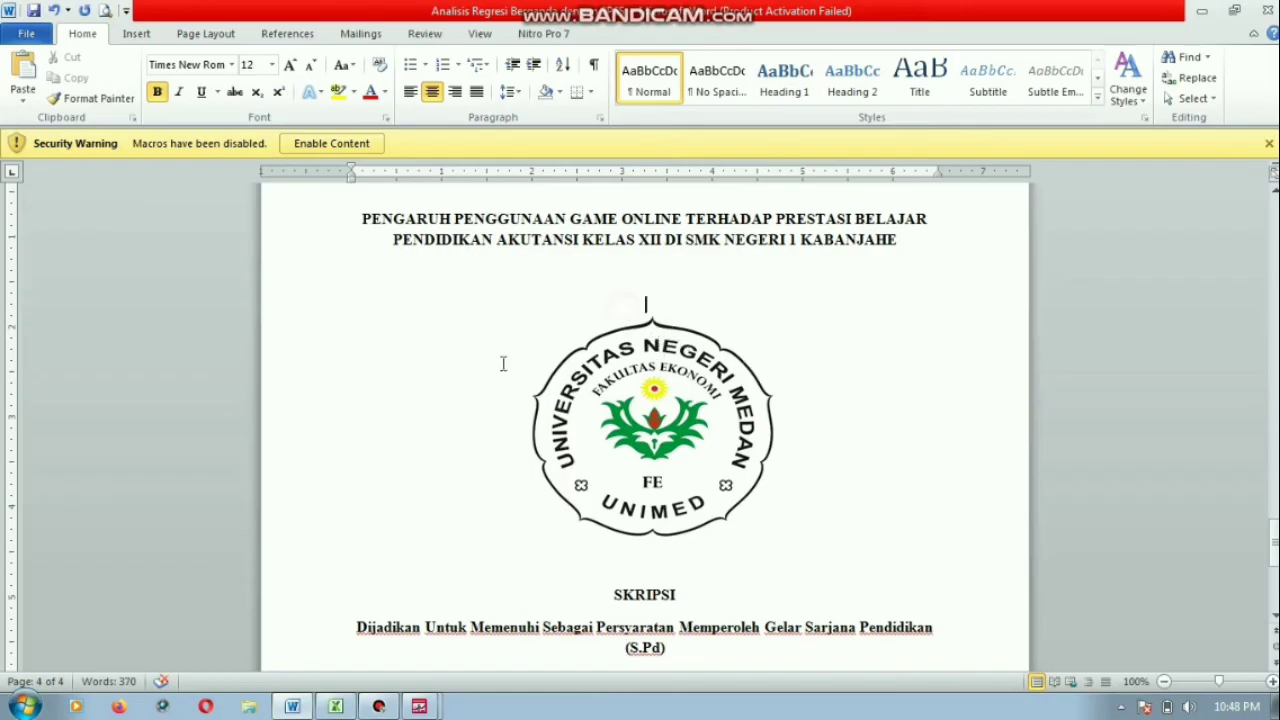